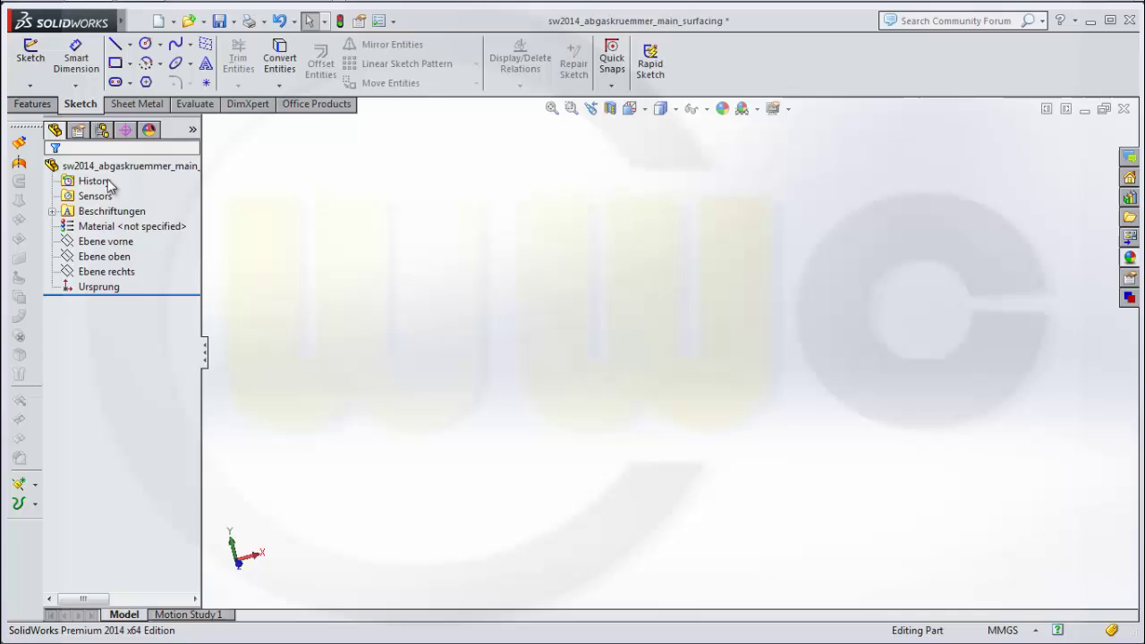
Step: Start a sketch on Ebene vorne and draw a circle with a 160 mm diameter
{"action": "left_click", "coordinate": [114, 243]}
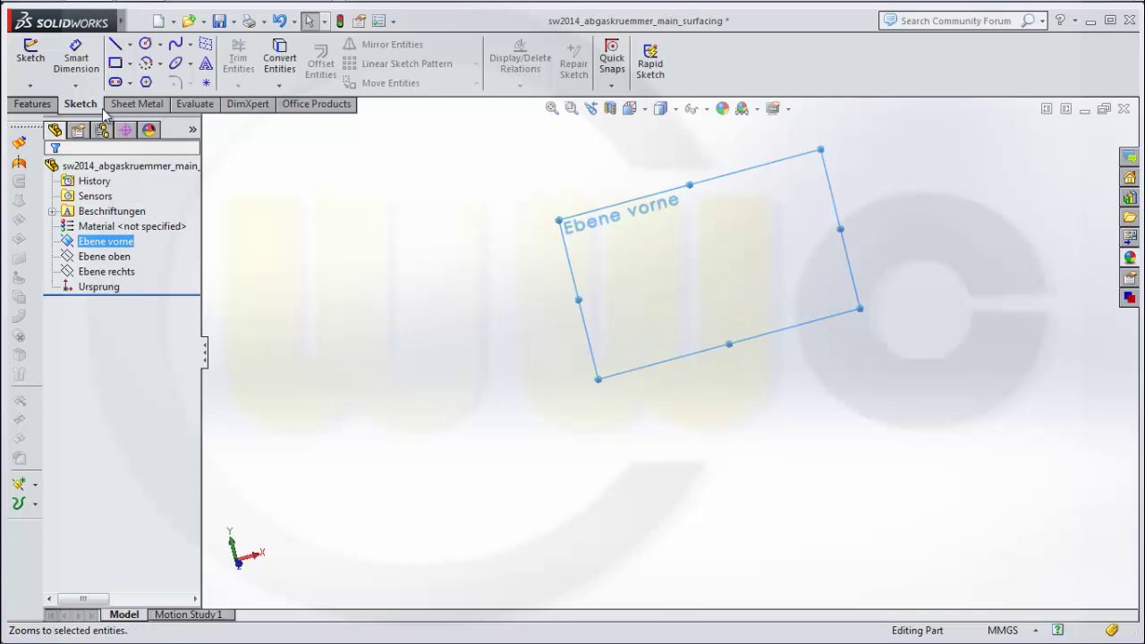
{"action": "left_click", "coordinate": [30, 58]}
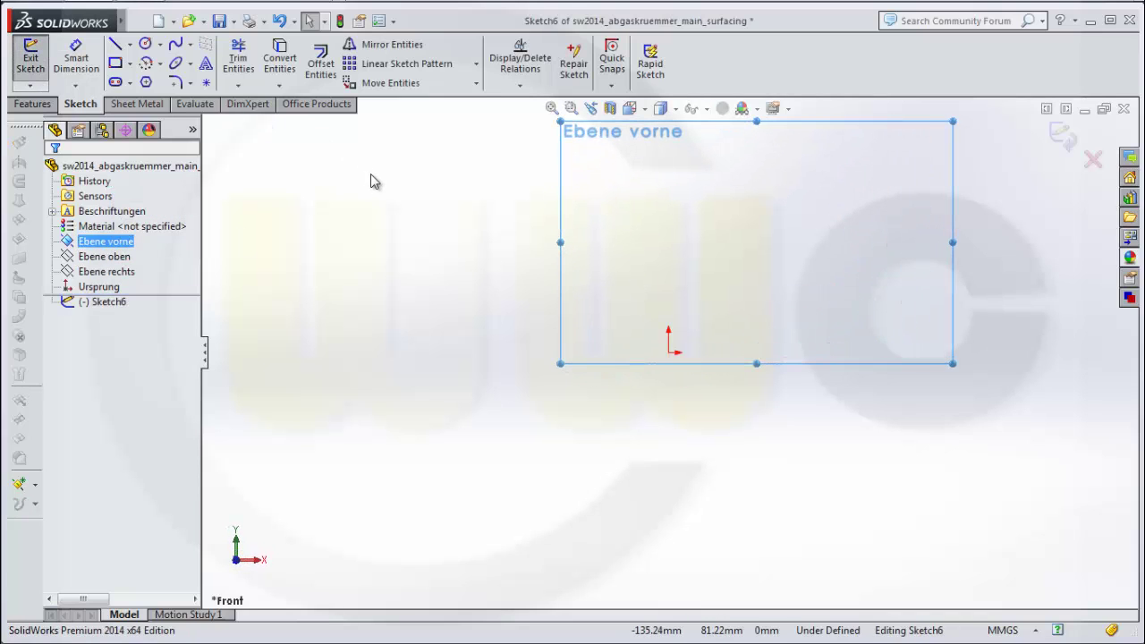
{"action": "left_click", "coordinate": [145, 42]}
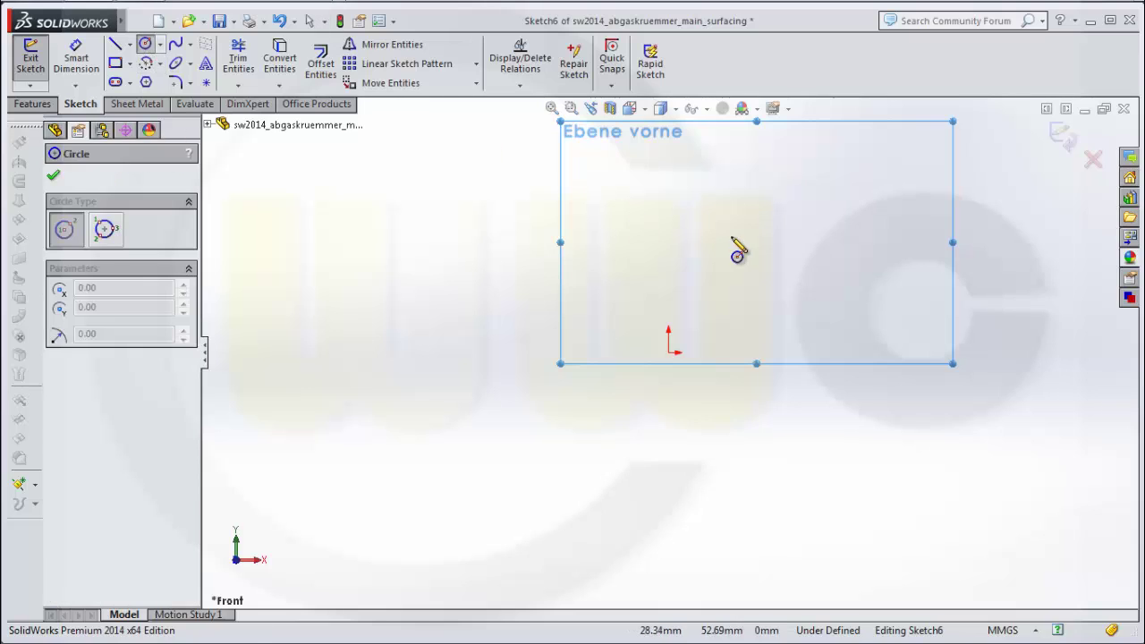
{"action": "left_click_drag", "start_coordinate": [739, 228], "coordinate": [802, 289]}
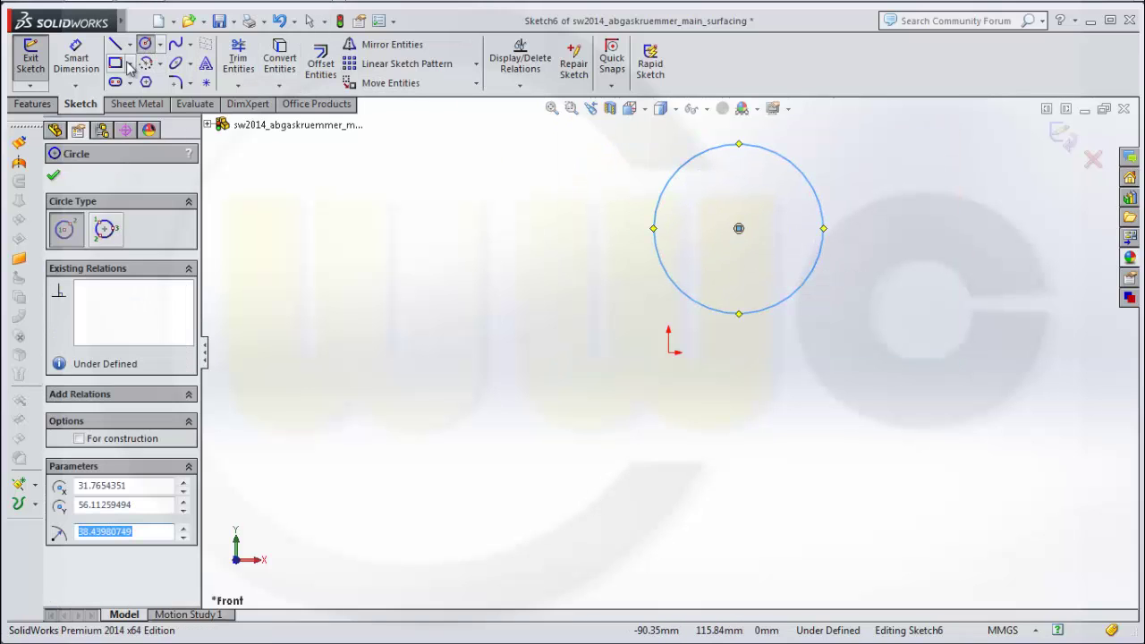
{"action": "key", "text": "Escape"}
{"action": "left_click", "coordinate": [808, 295]}
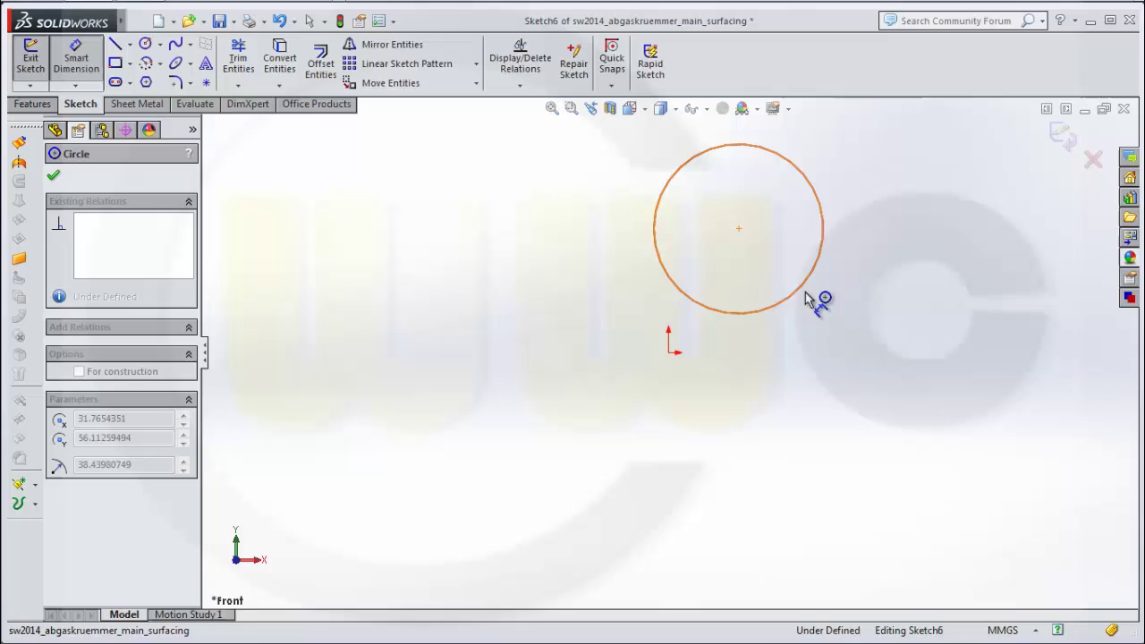
{"action": "left_click", "coordinate": [807, 295]}
{"action": "type", "text": "160"}
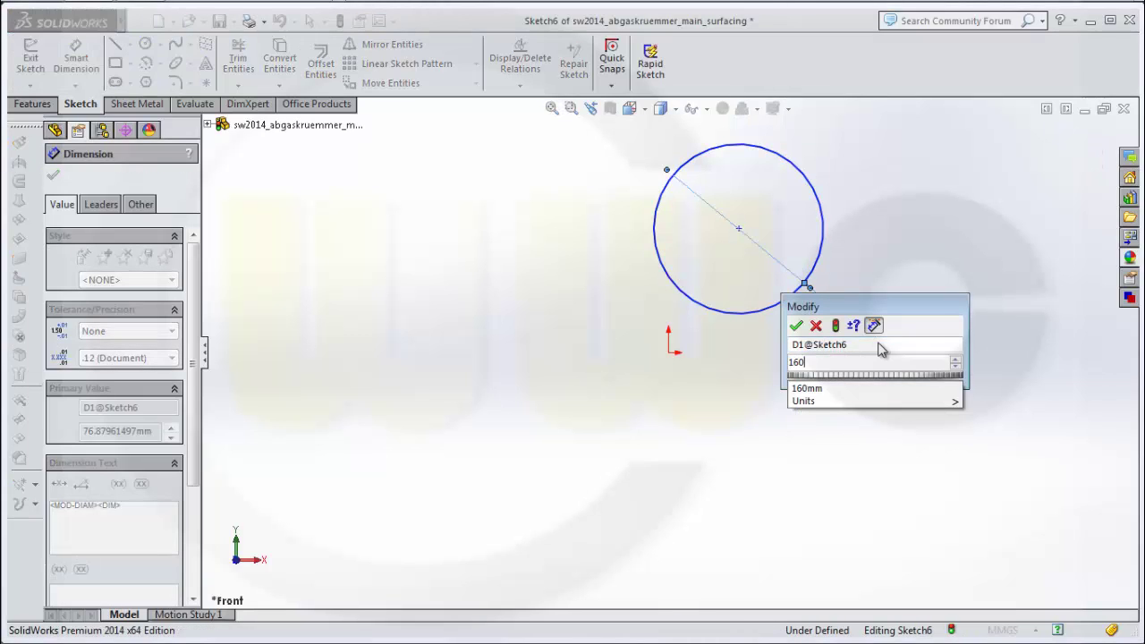
{"action": "key", "text": "Return"}
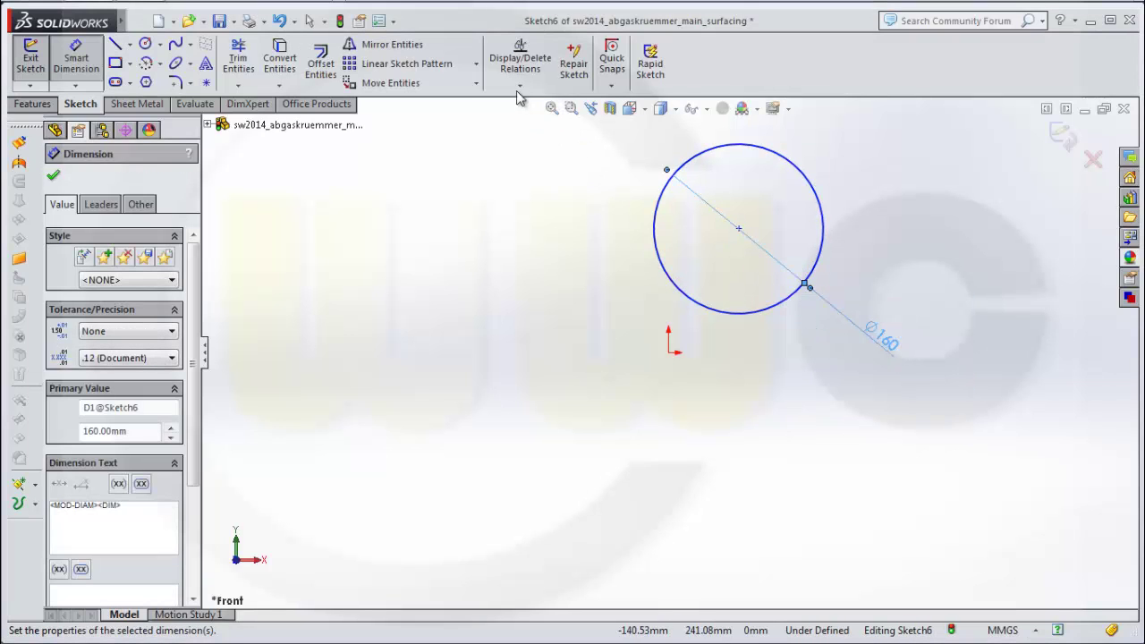
Step: Add a Vertical relation between the circle centre and the origin
{"action": "left_click", "coordinate": [520, 86]}
{"action": "left_click", "coordinate": [537, 118]}
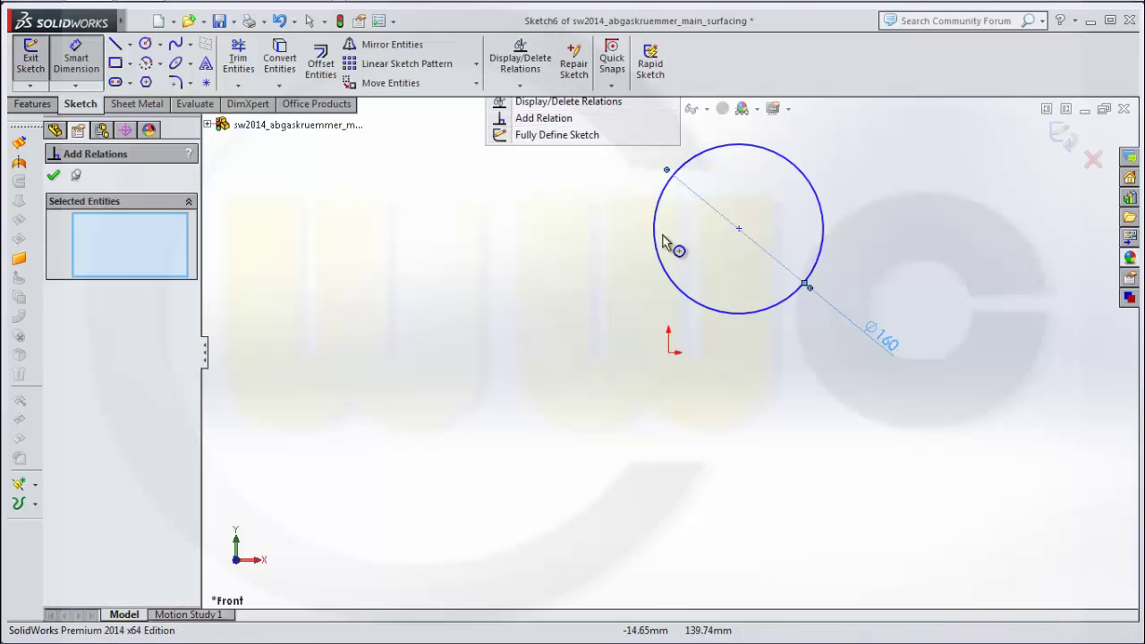
{"action": "left_click", "coordinate": [739, 230]}
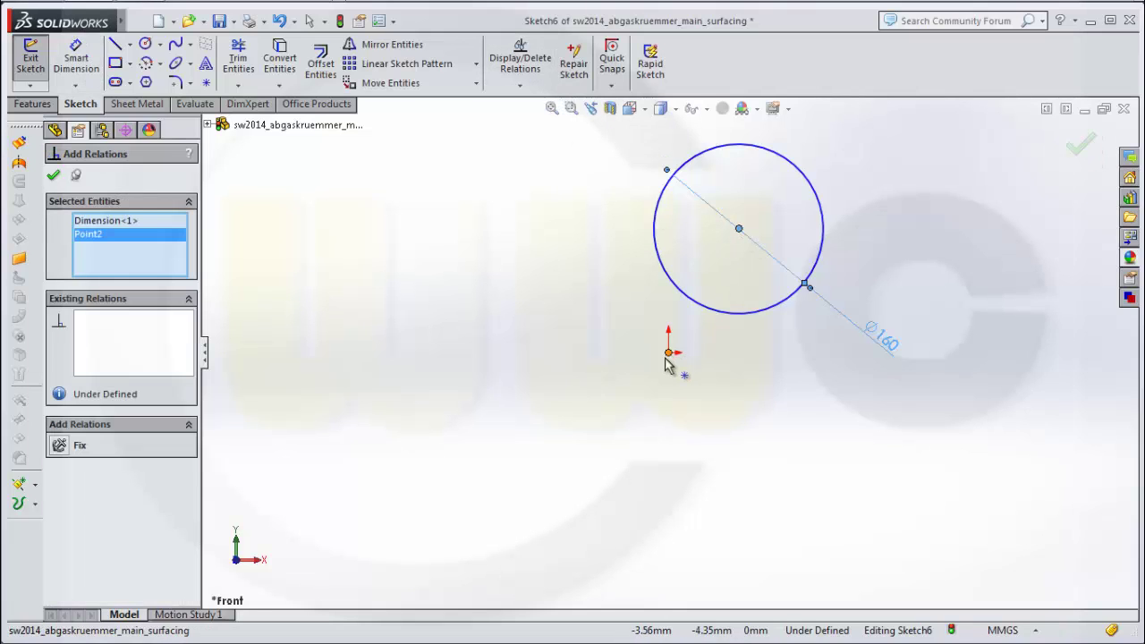
{"action": "left_click", "coordinate": [668, 354]}
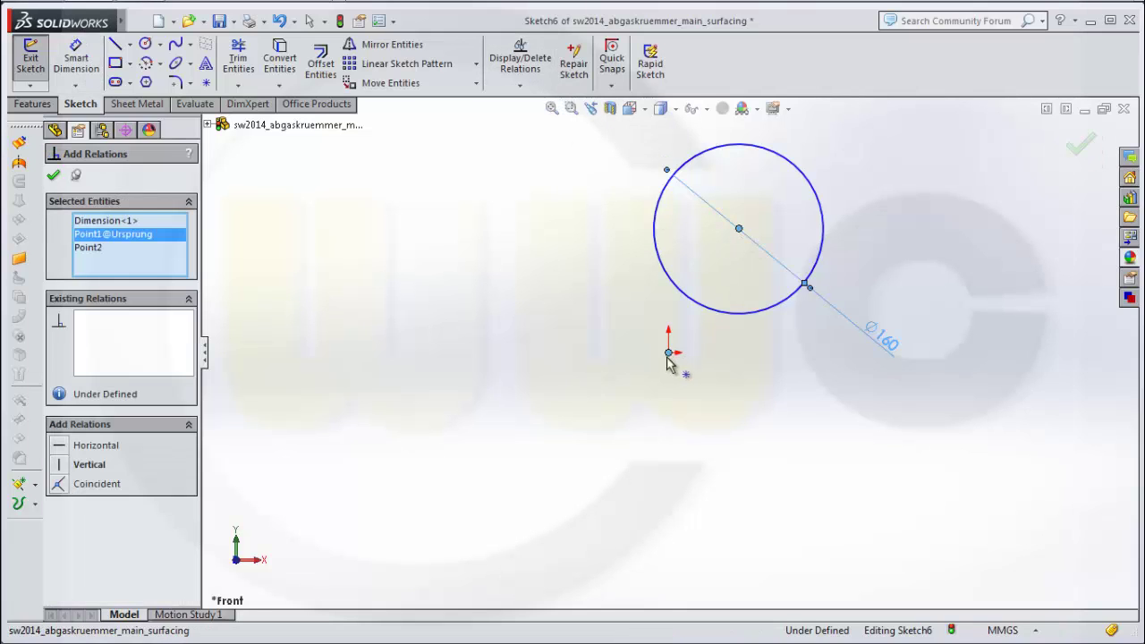
{"action": "left_click", "coordinate": [57, 465]}
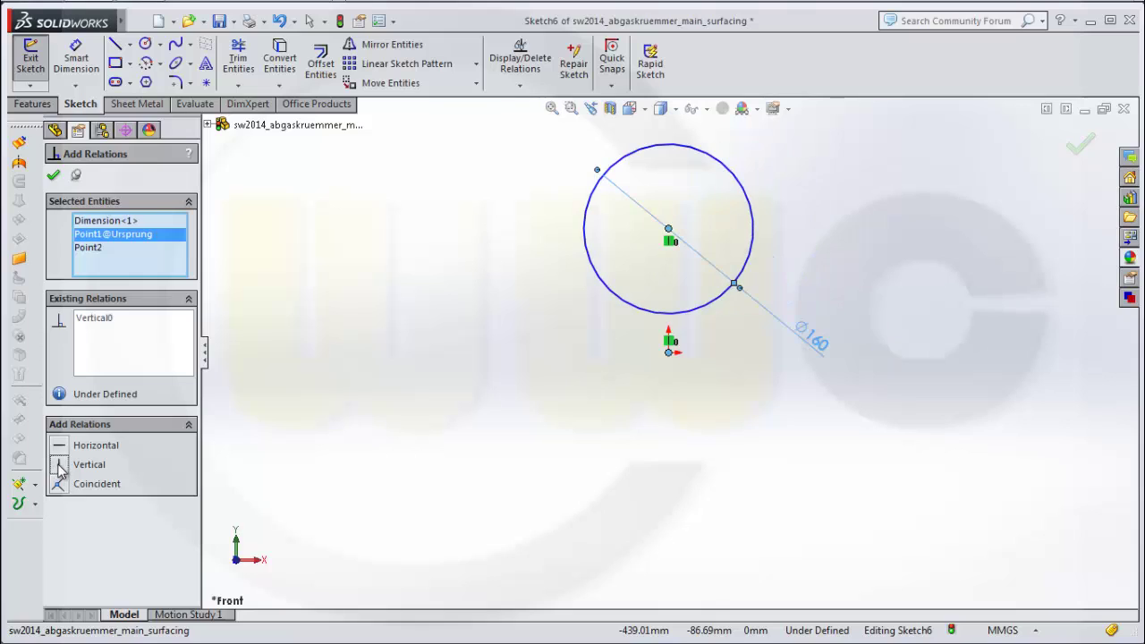
{"action": "left_click", "coordinate": [673, 357]}
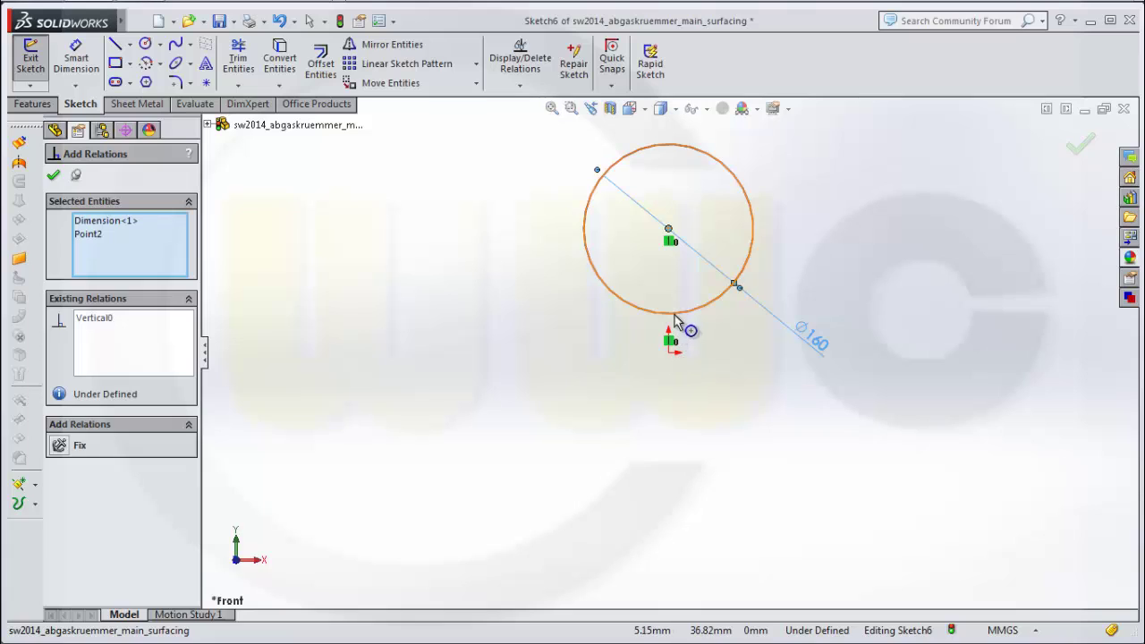
{"action": "left_click", "coordinate": [676, 315]}
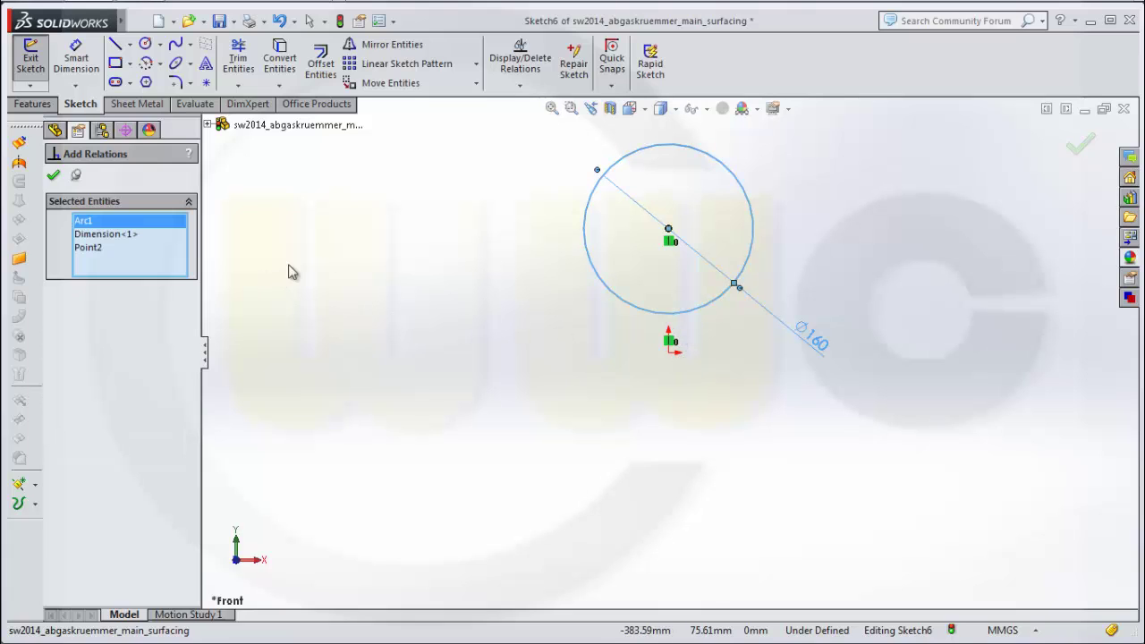
{"action": "key", "text": "Escape"}
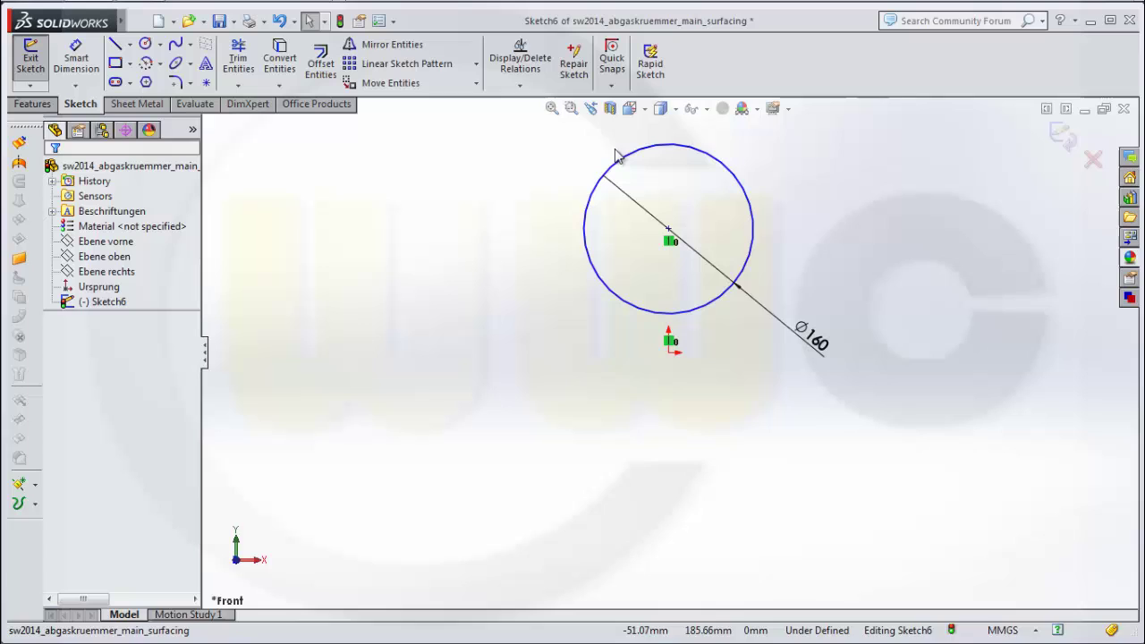
Step: Add a Coincident relation so the circle passes through the origin
{"action": "left_click", "coordinate": [522, 86]}
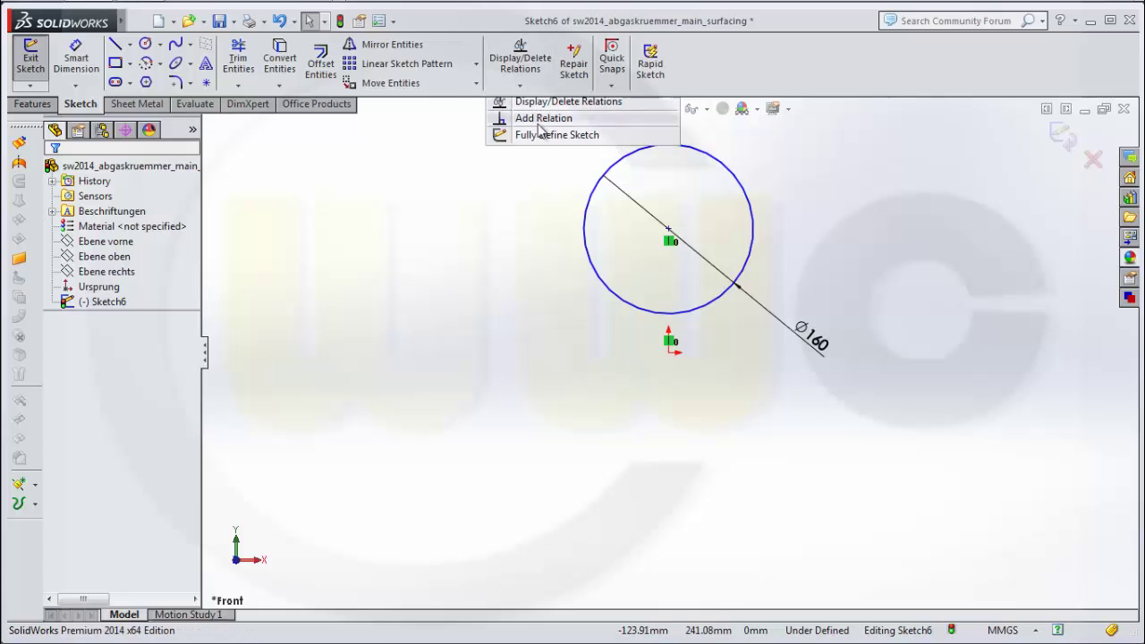
{"action": "left_click", "coordinate": [537, 118]}
{"action": "left_click", "coordinate": [668, 354]}
{"action": "left_click", "coordinate": [663, 313]}
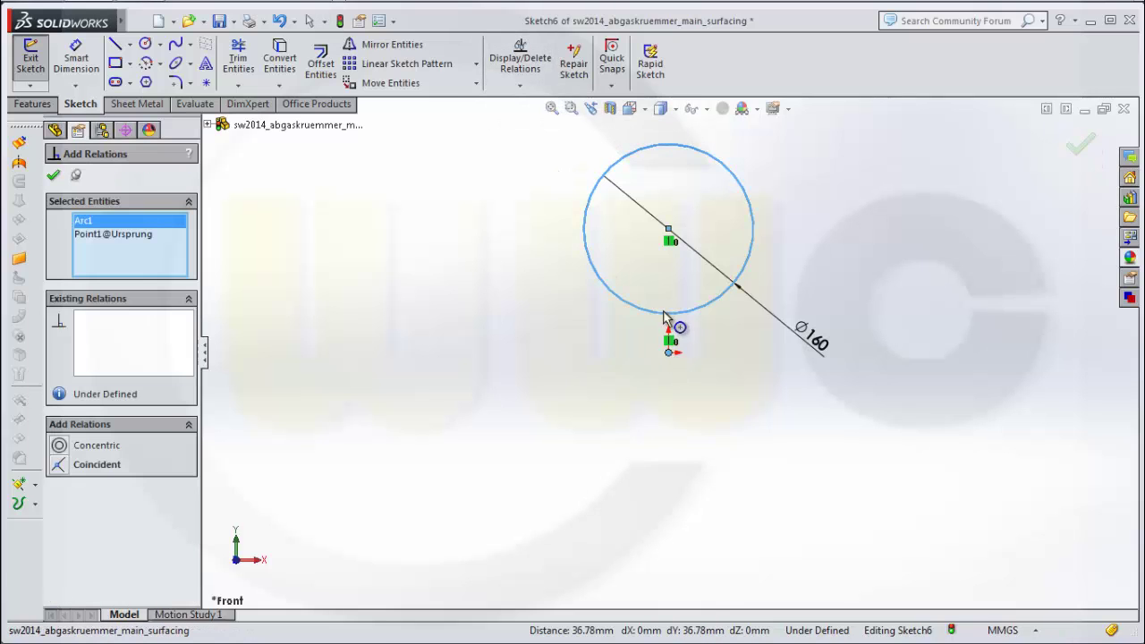
{"action": "left_click", "coordinate": [62, 467]}
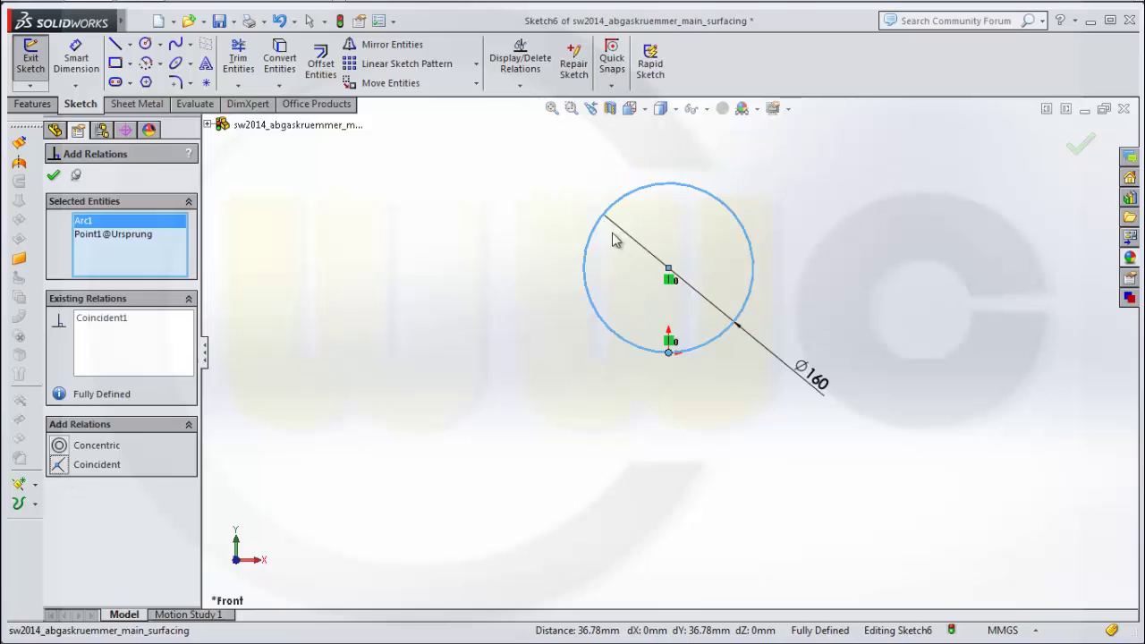
Step: Draw lines from the origin up to the circle centre and across to its right edge
{"action": "left_click", "coordinate": [57, 176]}
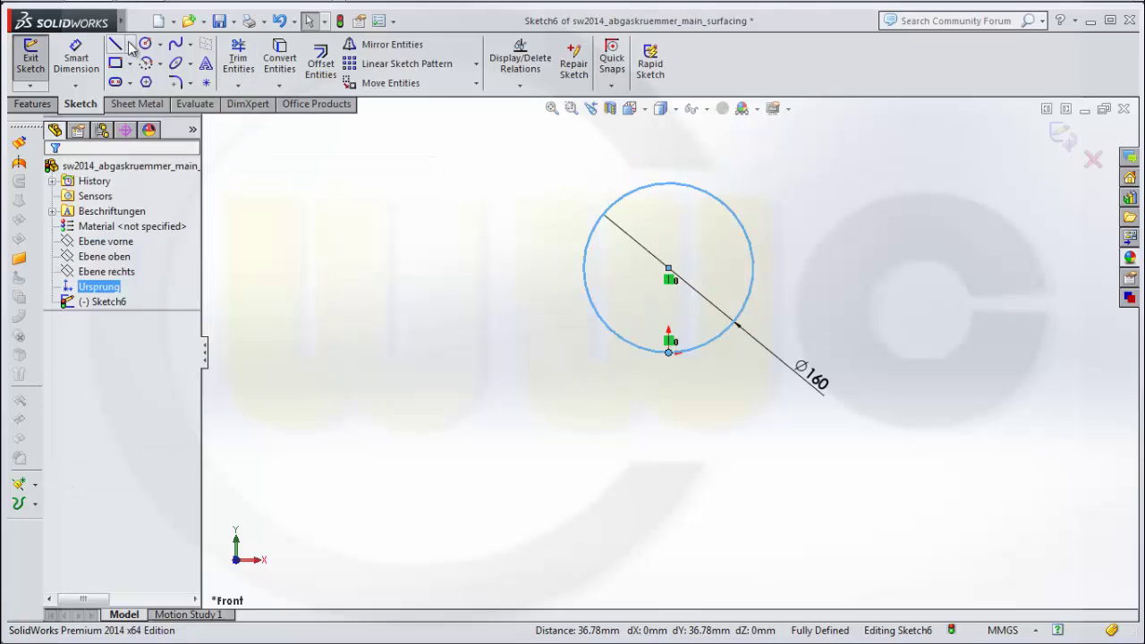
{"action": "left_click", "coordinate": [115, 47]}
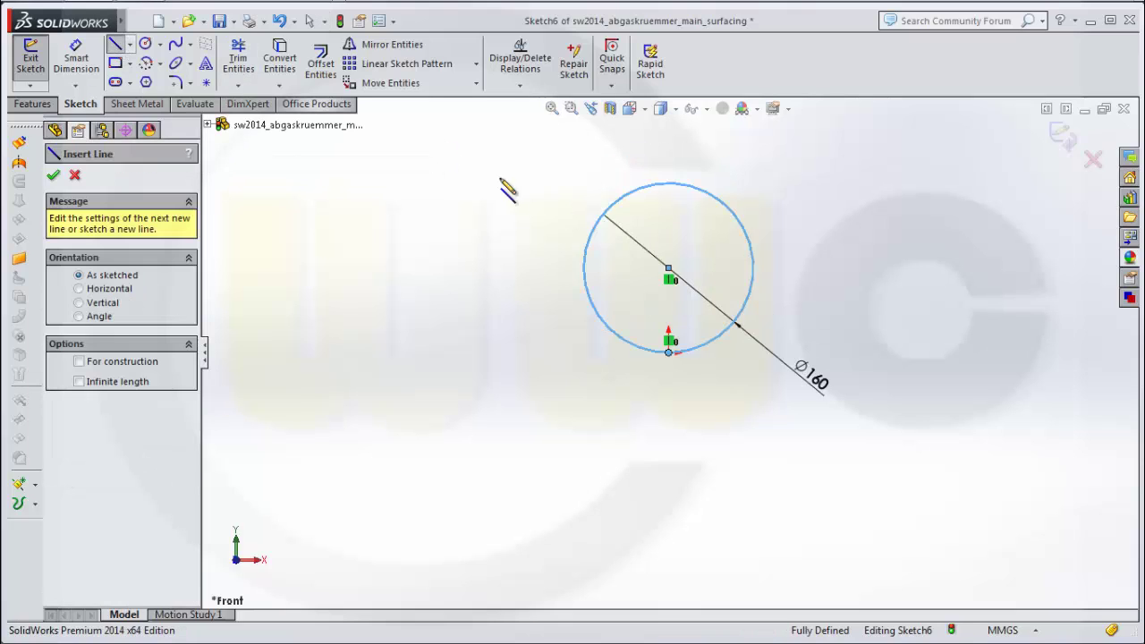
{"action": "left_click", "coordinate": [669, 351]}
{"action": "left_click", "coordinate": [669, 269]}
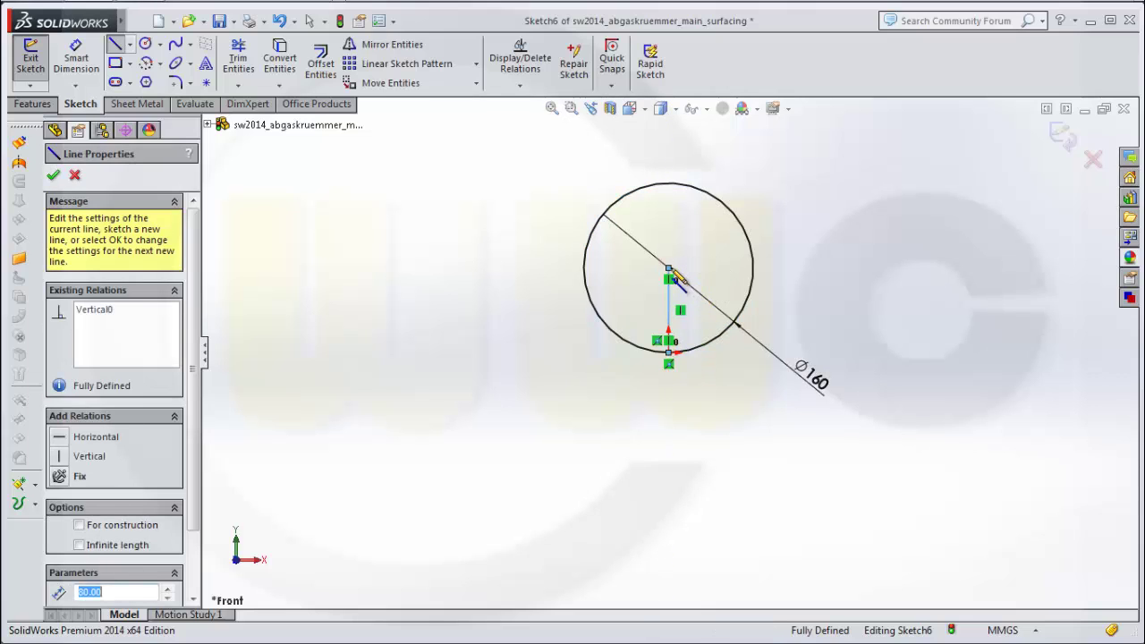
{"action": "left_click", "coordinate": [753, 267]}
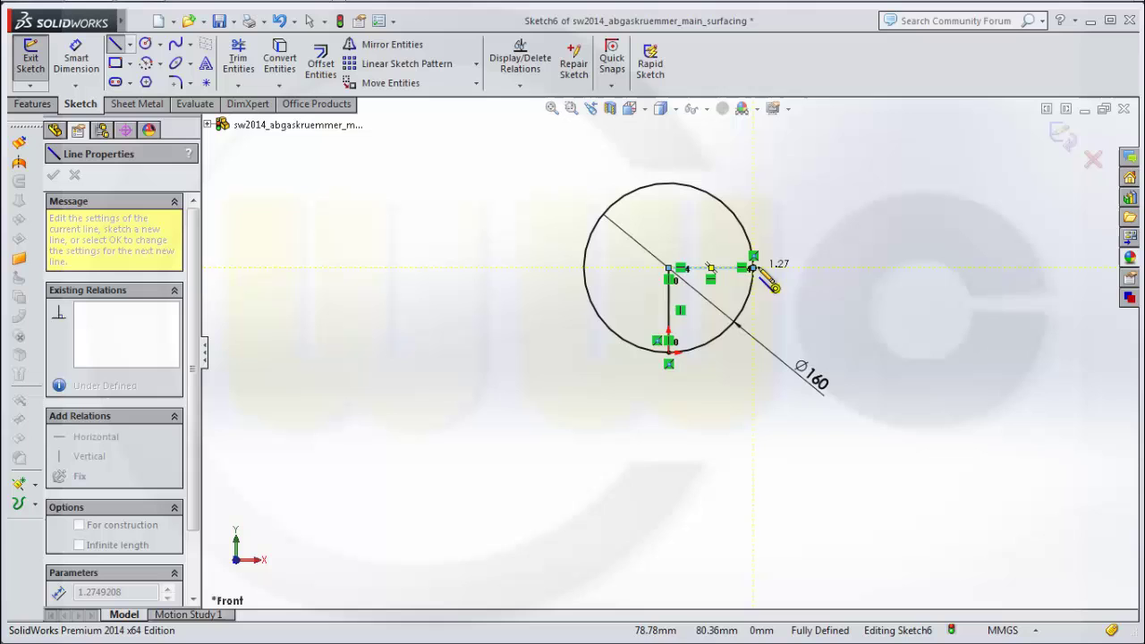
{"action": "right_click", "coordinate": [809, 279]}
{"action": "left_click", "coordinate": [875, 138]}
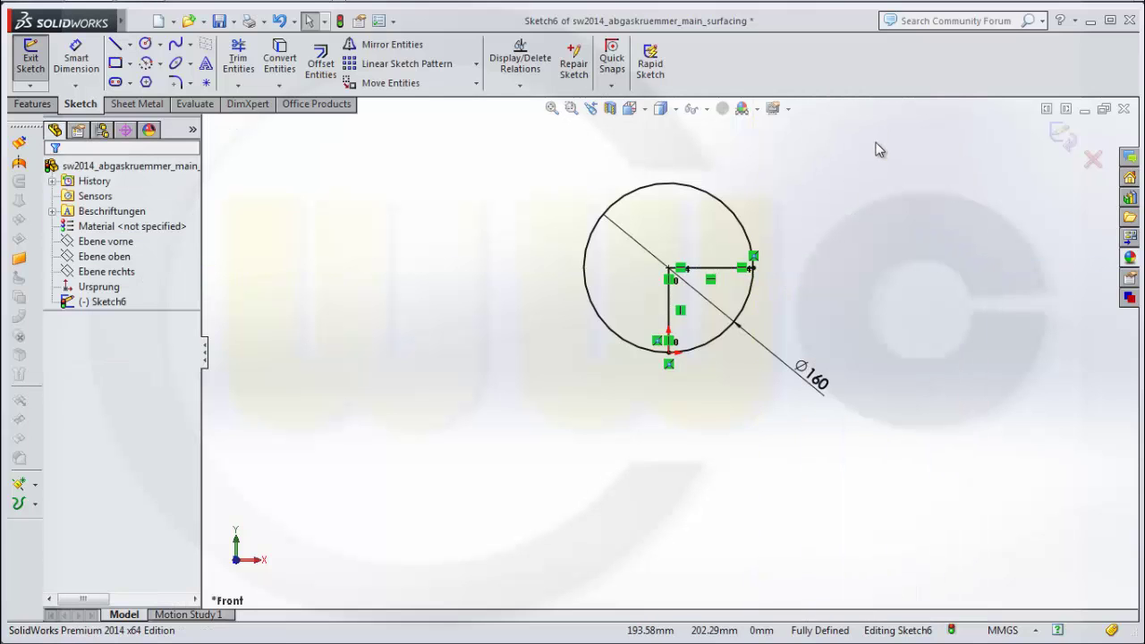
Step: Make both lines construction geometry and trim the circle to its lower-right quarter arc
{"action": "left_click", "coordinate": [720, 267]}
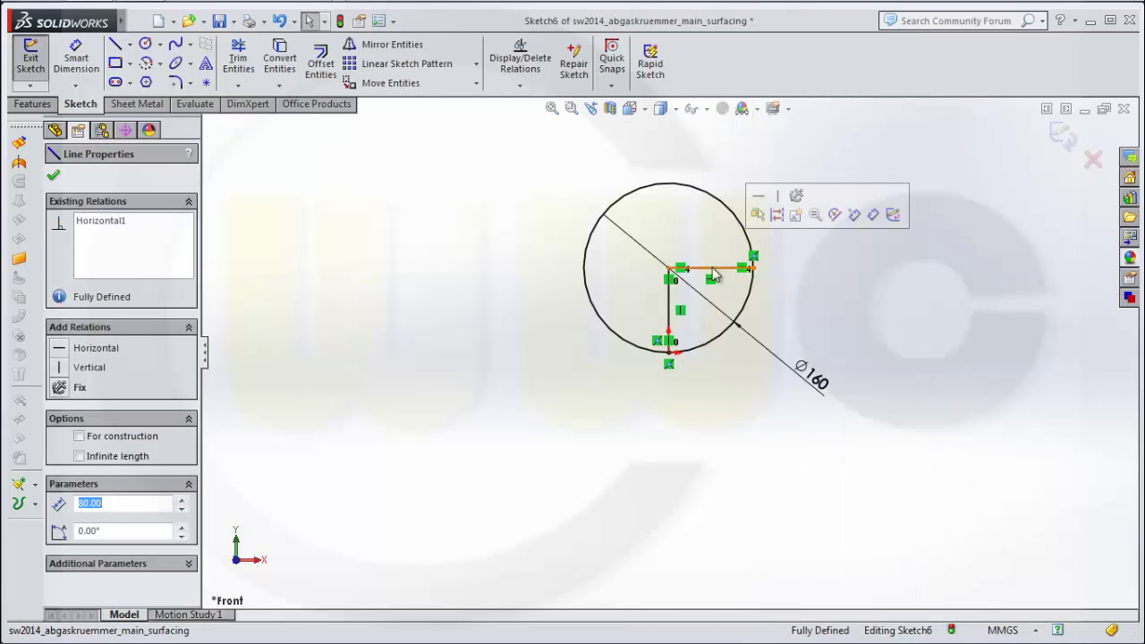
{"action": "left_click", "coordinate": [778, 216]}
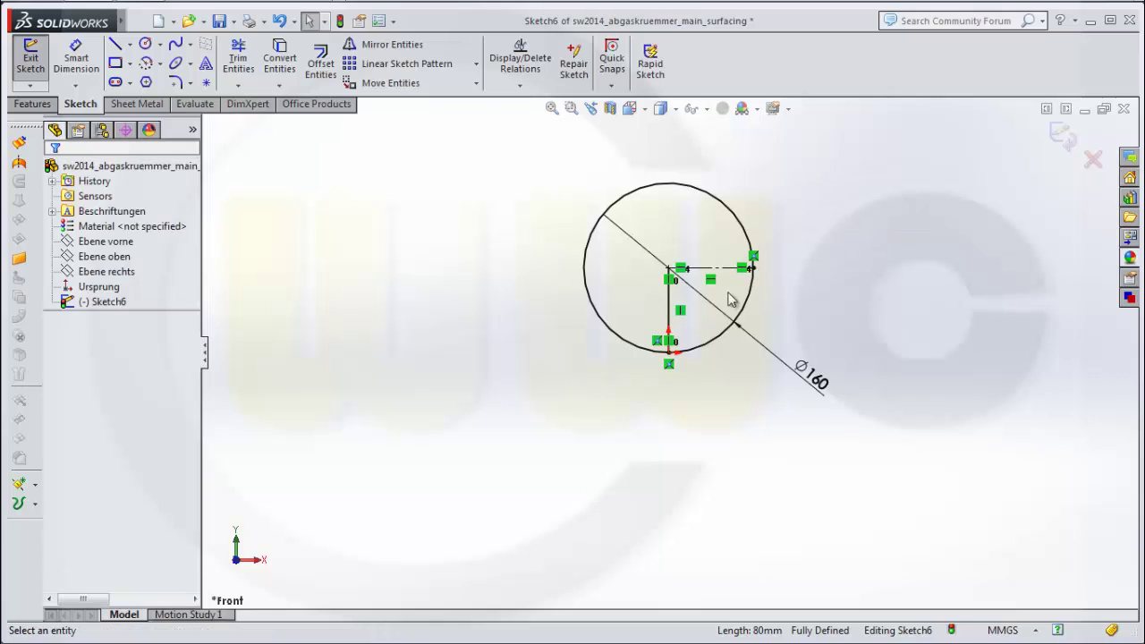
{"action": "left_click", "coordinate": [670, 309]}
{"action": "left_click", "coordinate": [735, 259]}
{"action": "left_click", "coordinate": [237, 58]}
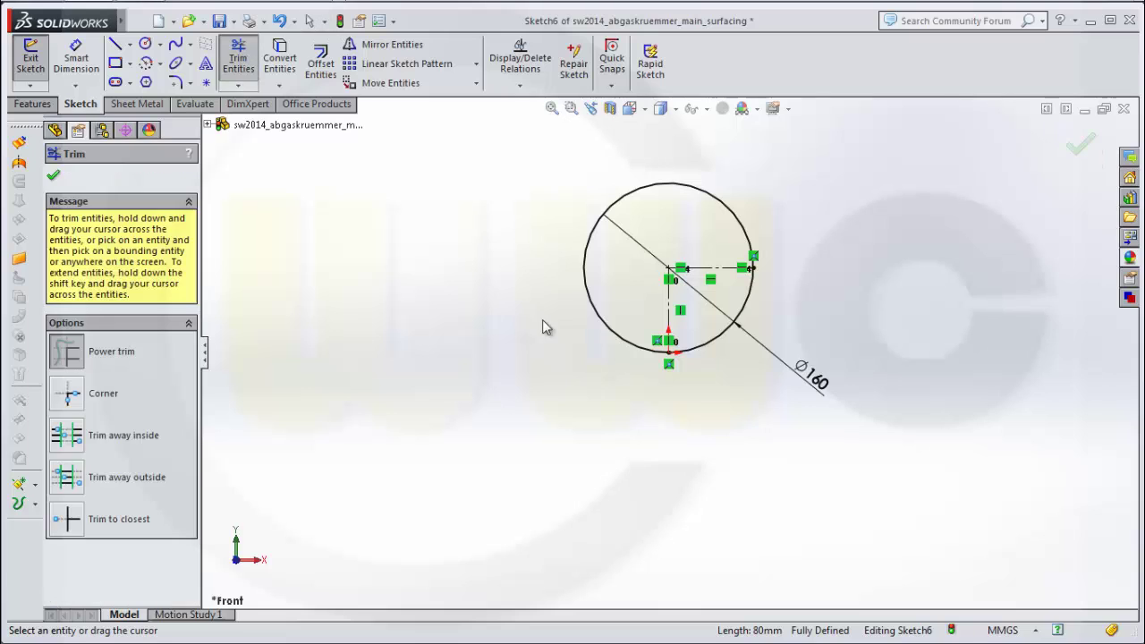
{"action": "mouse_move", "coordinate": [542, 319]}
{"action": "left_mouse_down"}
{"action": "mouse_move", "coordinate": [640, 234]}
{"action": "mouse_move", "coordinate": [749, 200]}
{"action": "left_mouse_up"}
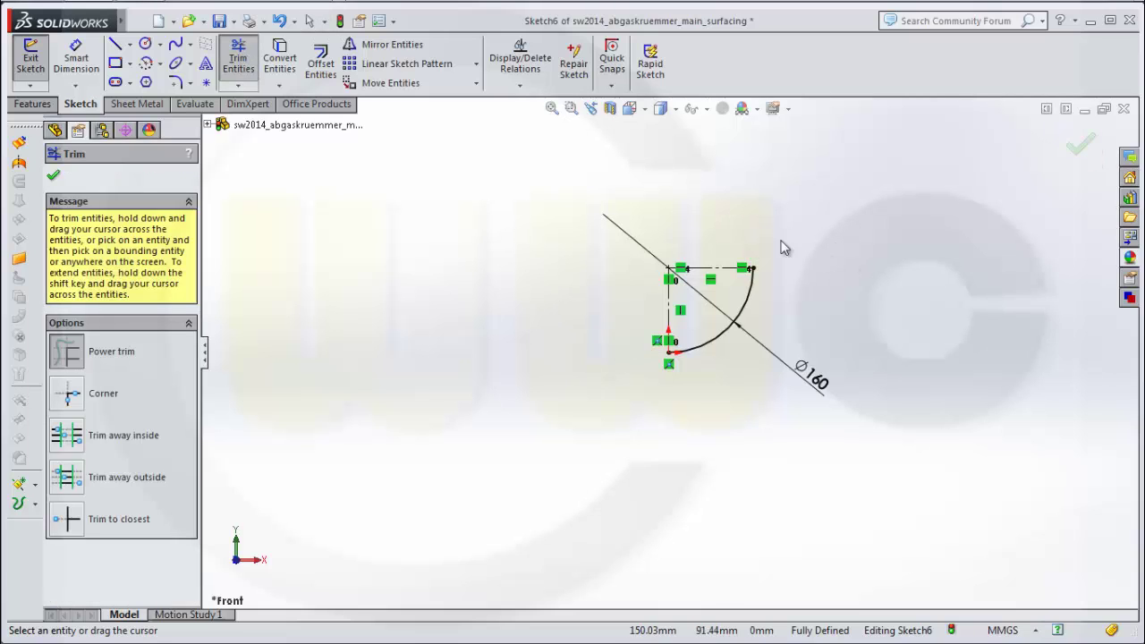
Step: Draw a vertical line rising from the arc's upper end
{"action": "left_click", "coordinate": [116, 44]}
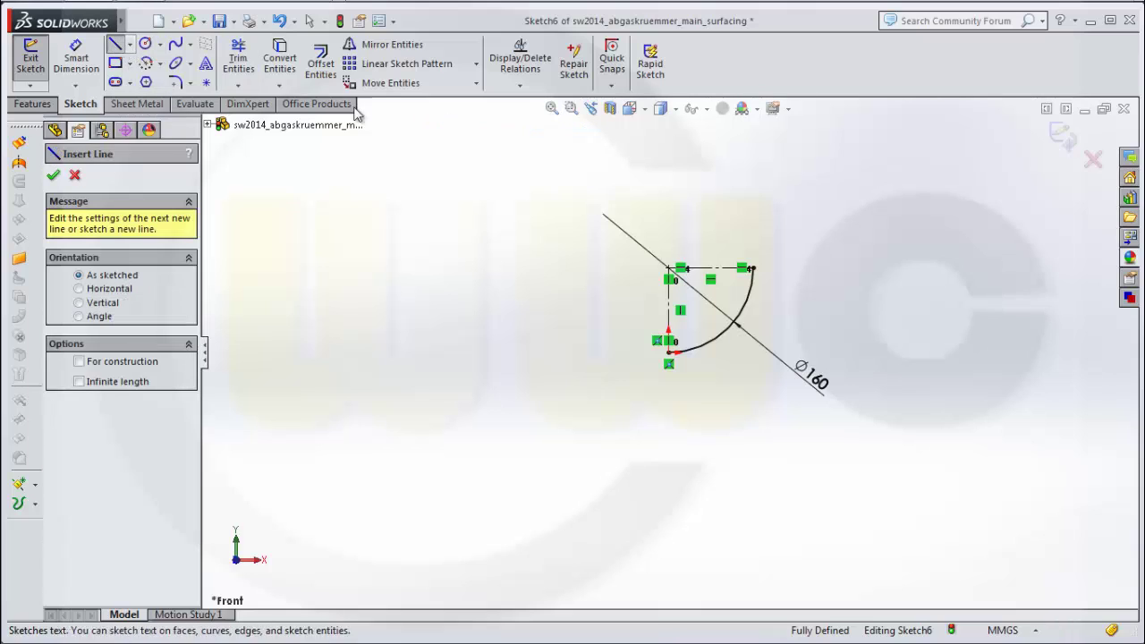
{"action": "left_click", "coordinate": [752, 268]}
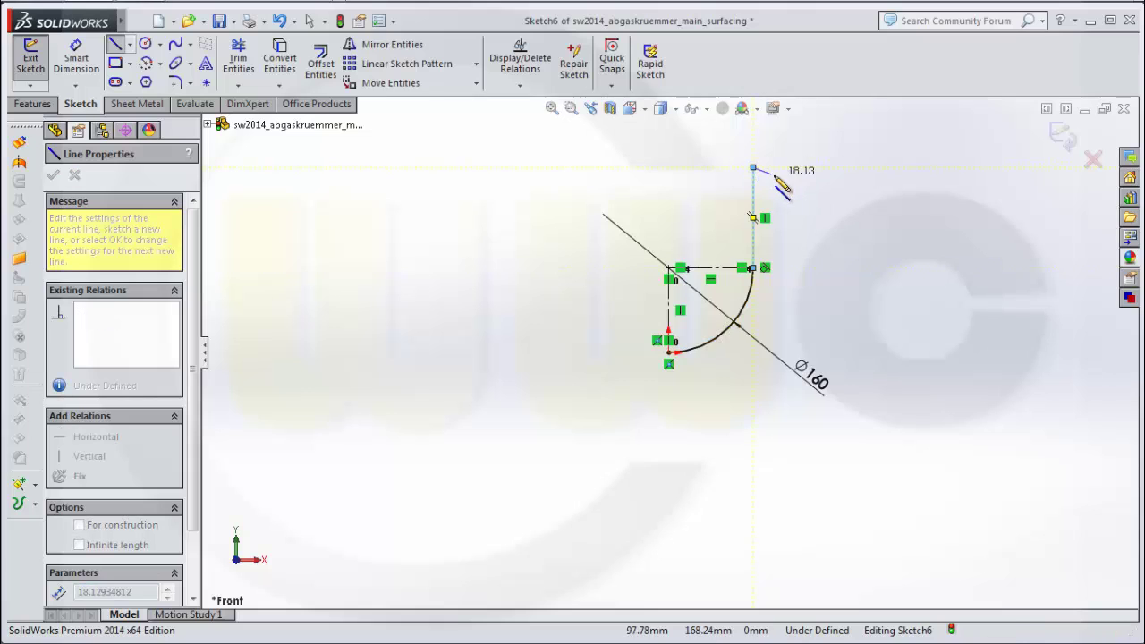
{"action": "left_click", "coordinate": [752, 167]}
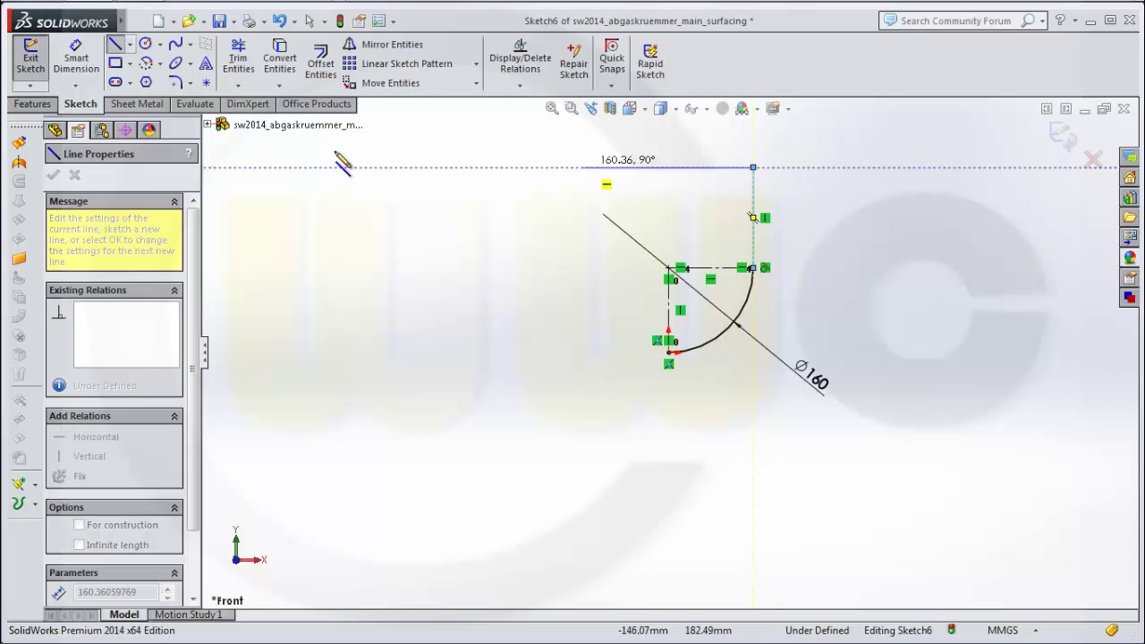
{"action": "right_click", "coordinate": [559, 196]}
{"action": "left_click", "coordinate": [577, 153]}
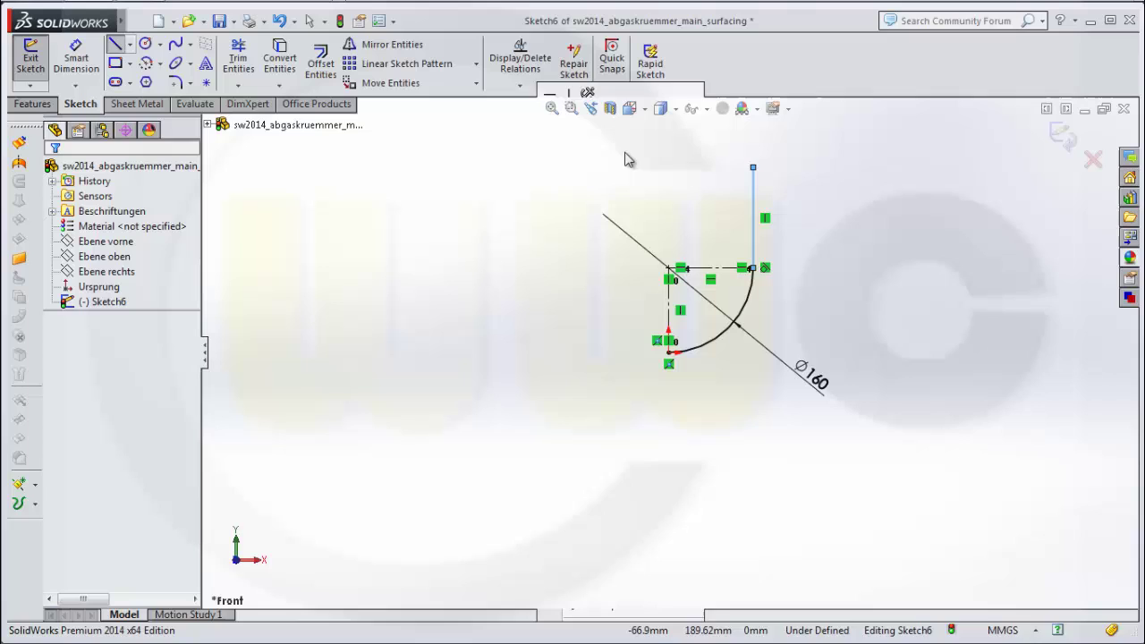
Step: Dimension the line's top endpoint 100 mm above the origin
{"action": "left_click", "coordinate": [76, 57]}
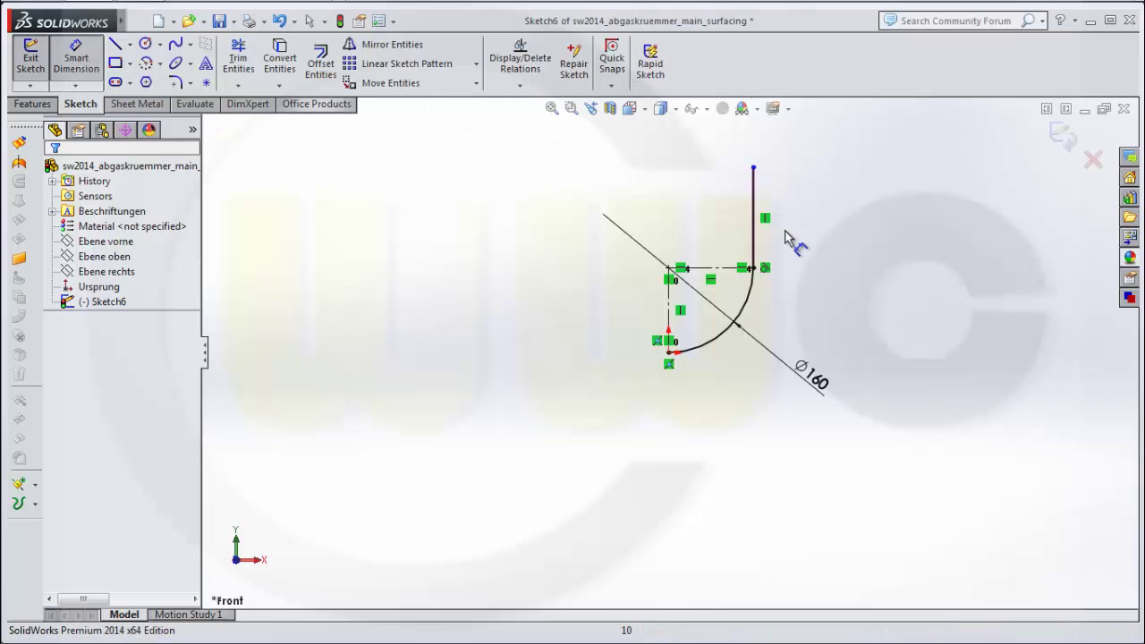
{"action": "left_click", "coordinate": [754, 170]}
{"action": "left_click", "coordinate": [671, 354]}
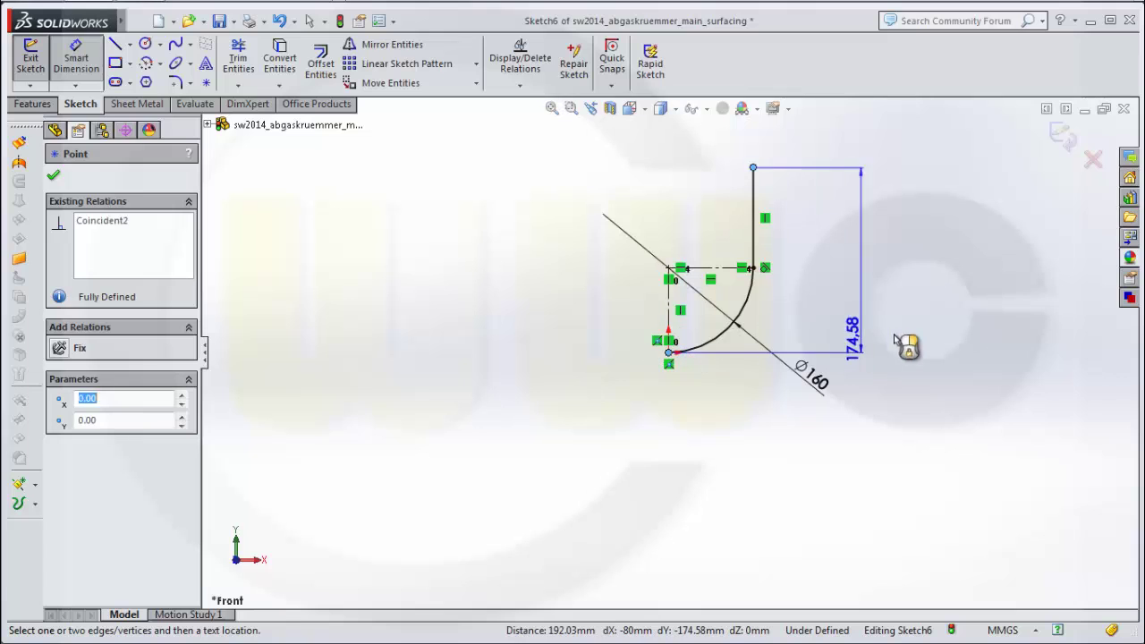
{"action": "left_click", "coordinate": [900, 344]}
{"action": "type", "text": "100"}
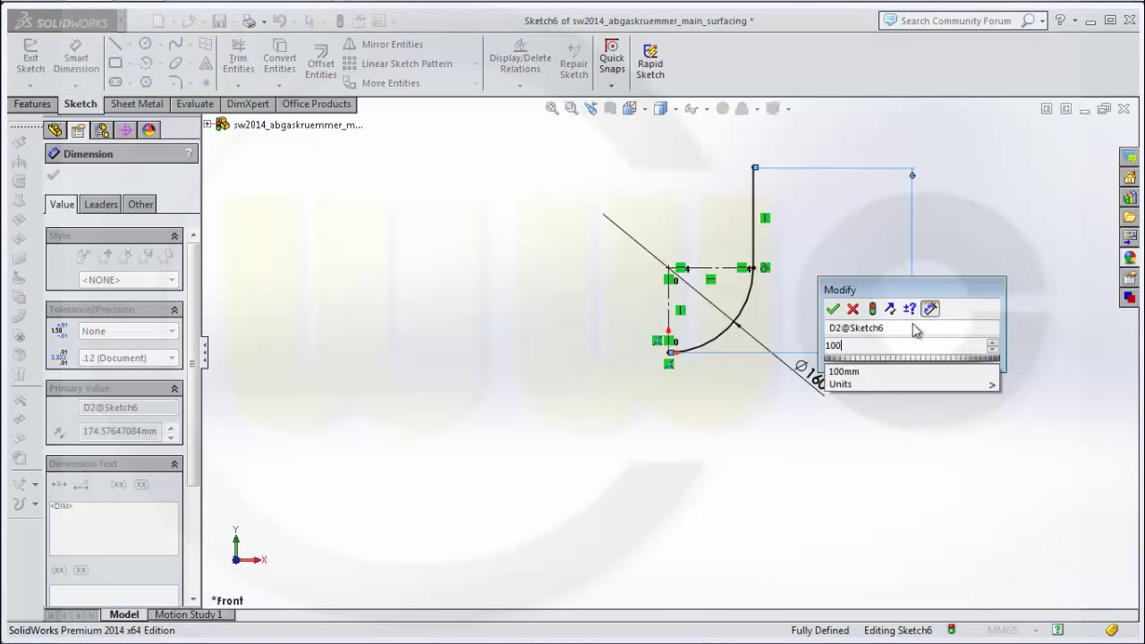
{"action": "key", "text": "Return"}
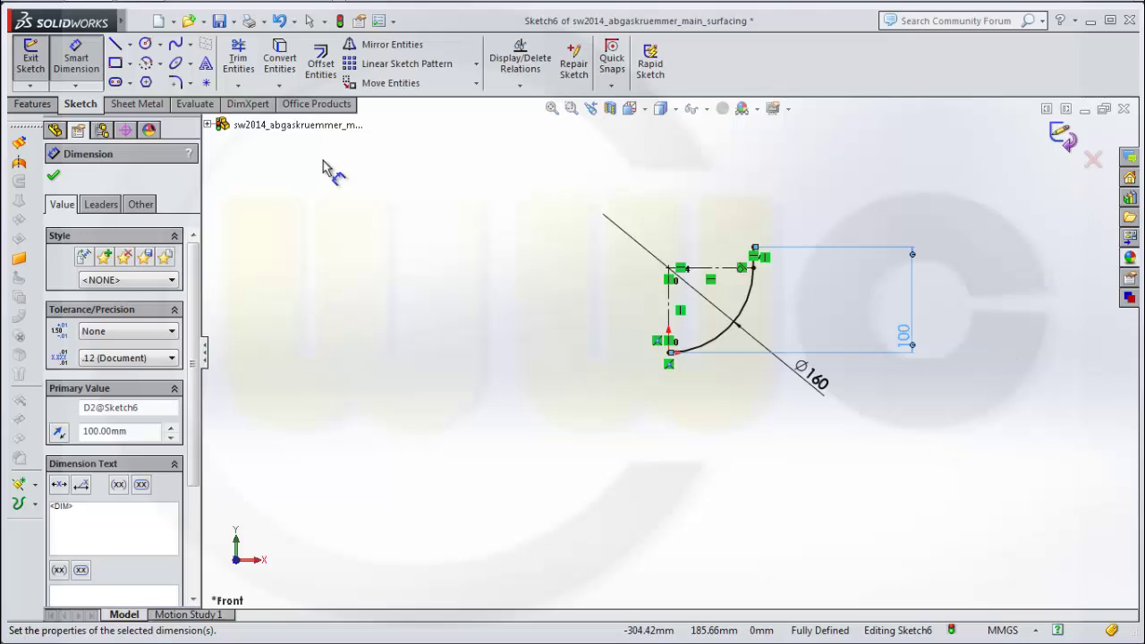
{"action": "left_click", "coordinate": [54, 179]}
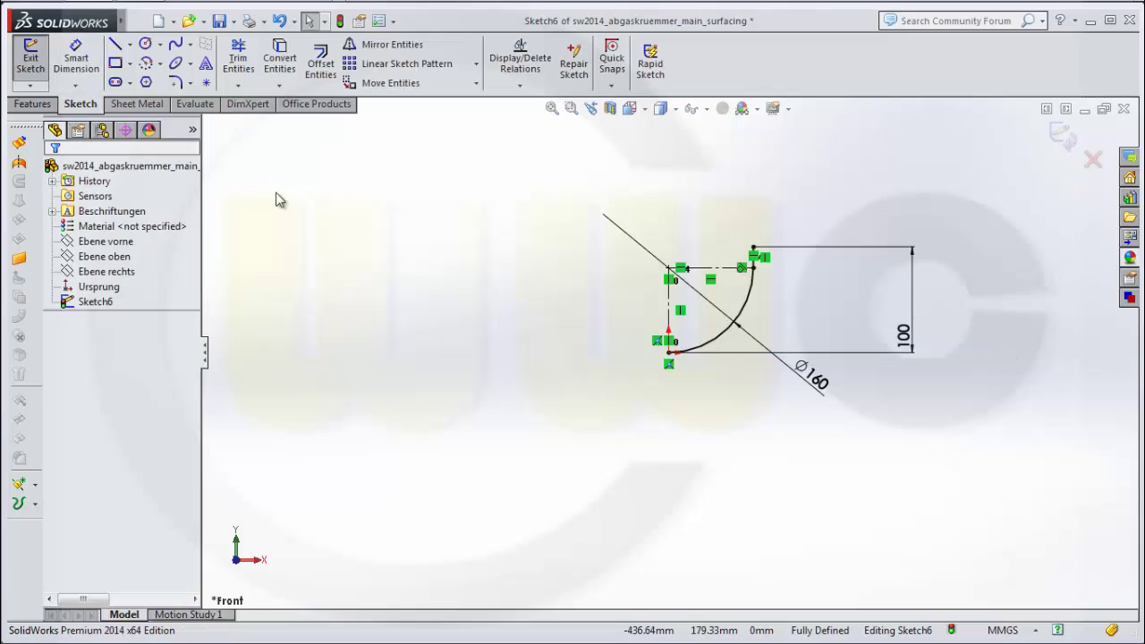
Step: Close Sketch6 and start a new sketch on Ebene rechts
{"action": "left_click", "coordinate": [1061, 136]}
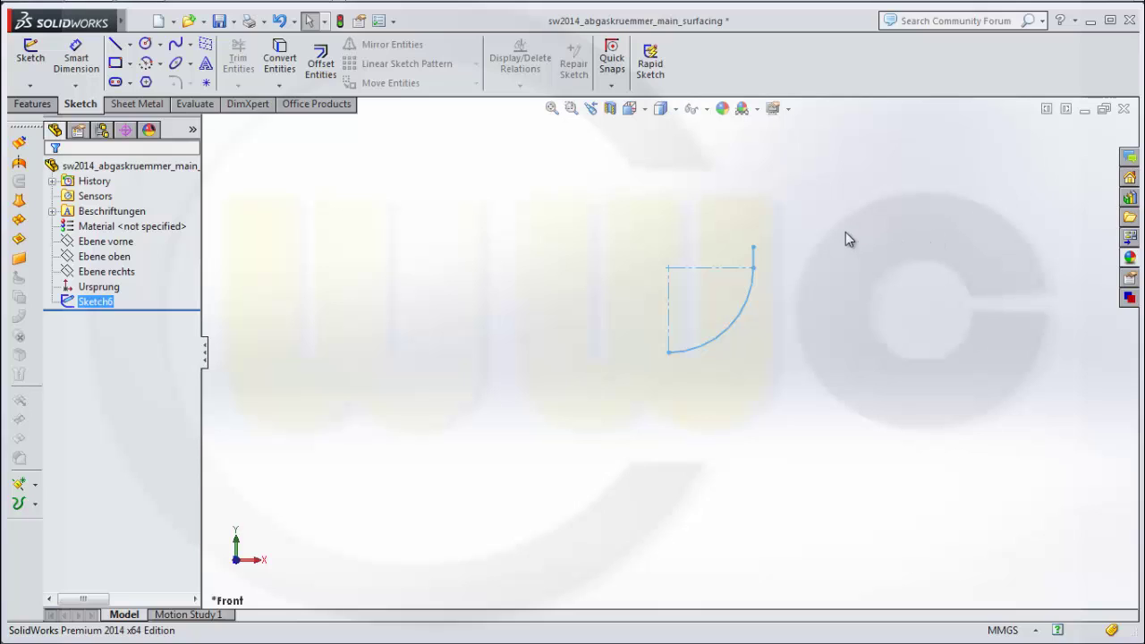
{"action": "mouse_move", "coordinate": [848, 237]}
{"action": "middle_mouse_down"}
{"action": "mouse_move", "coordinate": [774, 244]}
{"action": "mouse_move", "coordinate": [828, 238]}
{"action": "middle_mouse_up"}
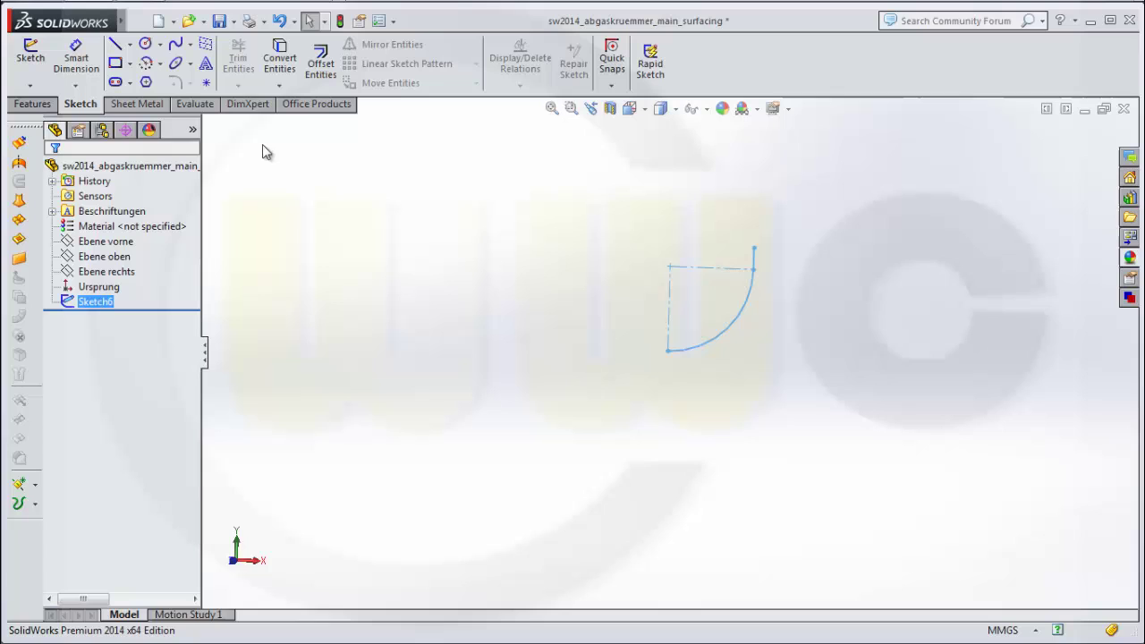
{"action": "left_click", "coordinate": [116, 271]}
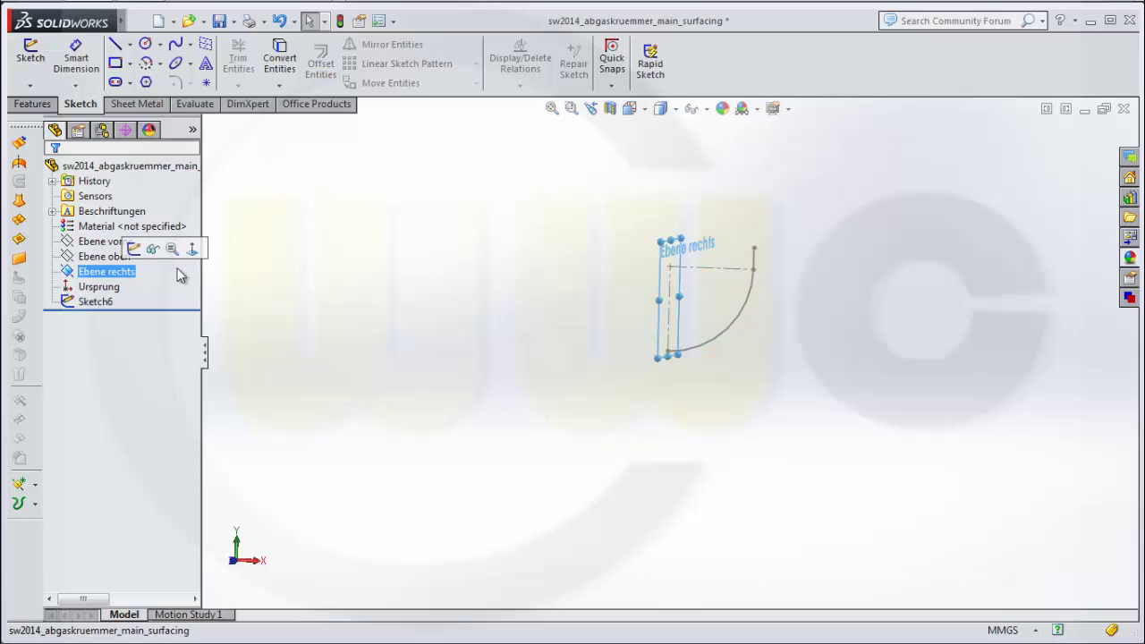
{"action": "left_click", "coordinate": [32, 59]}
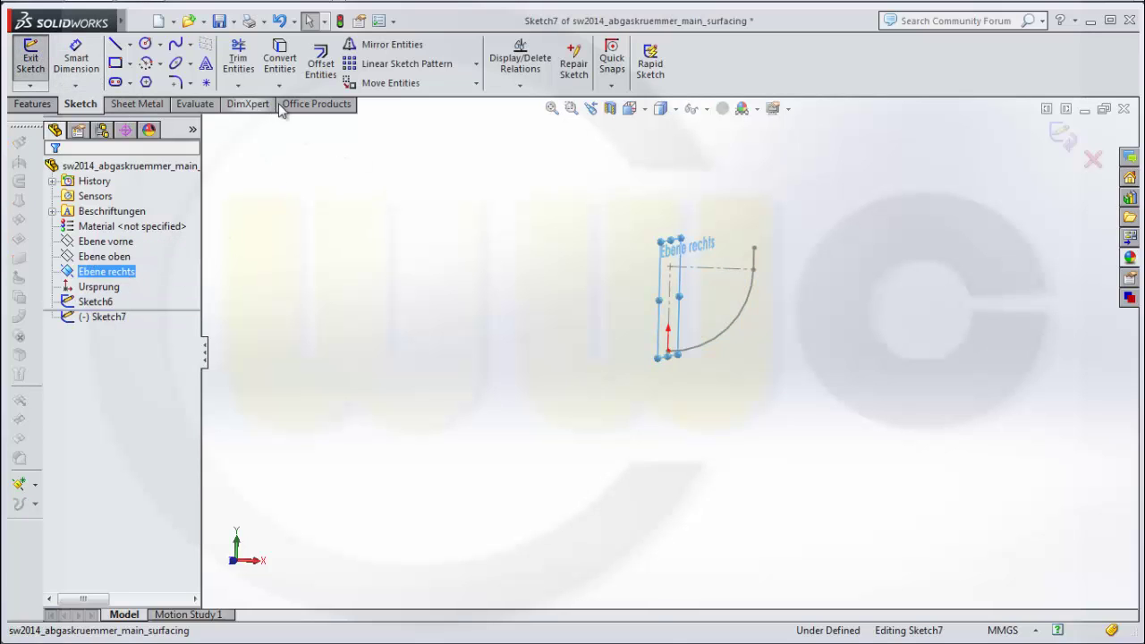
{"action": "middle_click_drag", "start_coordinate": [565, 224], "coordinate": [460, 215]}
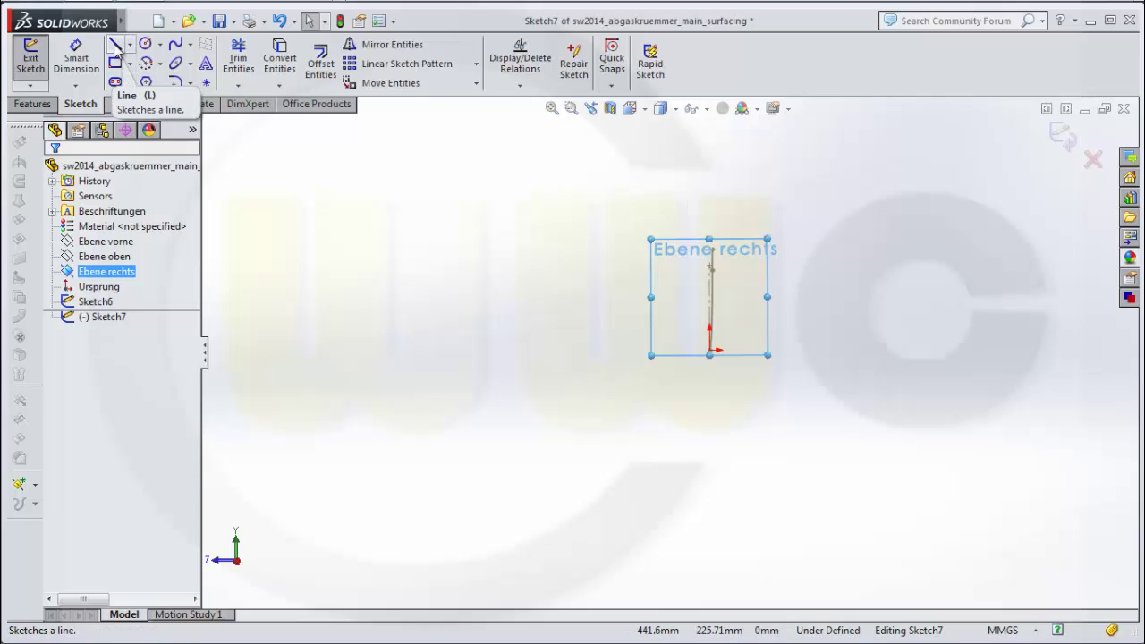
{"action": "mouse_move", "coordinate": [864, 277]}
{"action": "middle_mouse_down"}
{"action": "mouse_move", "coordinate": [789, 271]}
{"action": "mouse_move", "coordinate": [862, 270]}
{"action": "middle_mouse_up"}
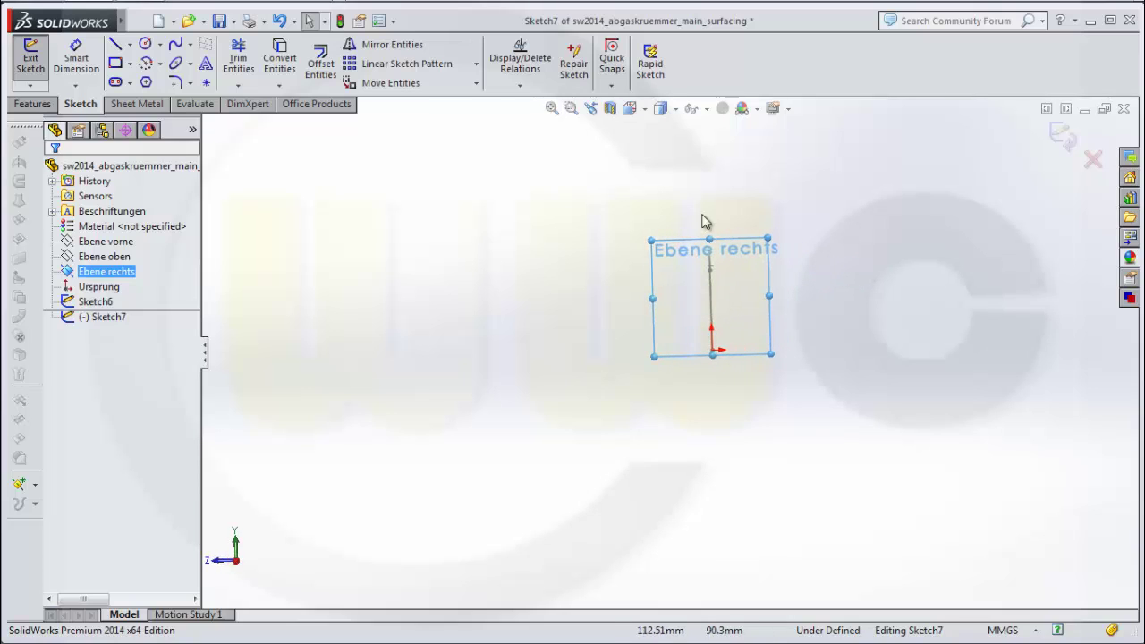
Step: Draw a vertical line up from the origin, then a horizontal line to the left
{"action": "left_click", "coordinate": [116, 49]}
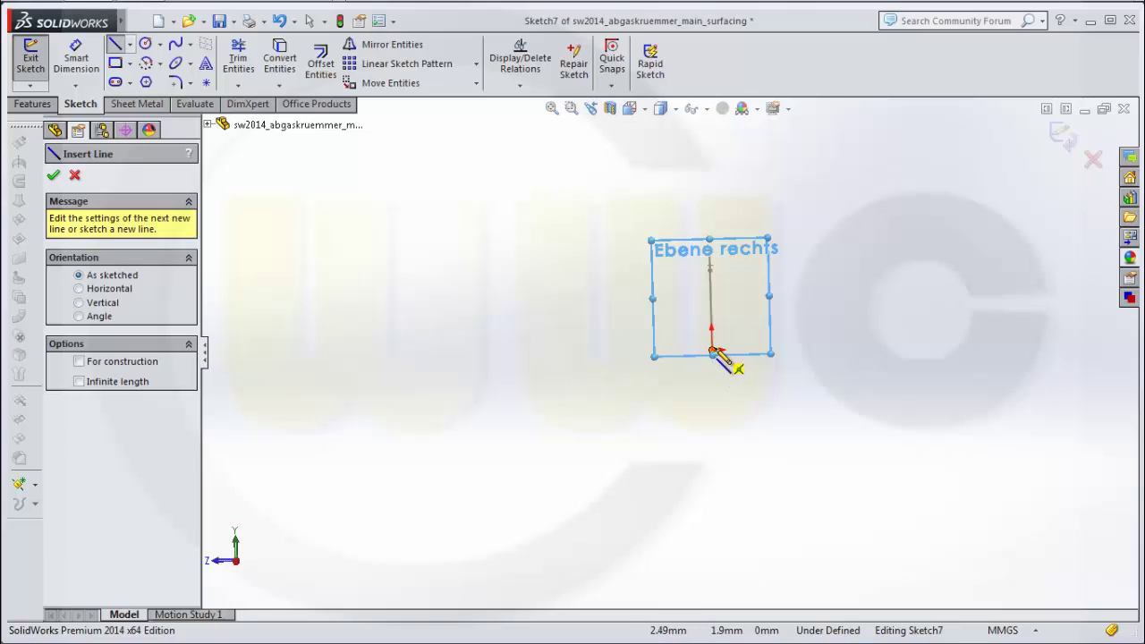
{"action": "left_click", "coordinate": [712, 351]}
{"action": "left_click", "coordinate": [708, 188]}
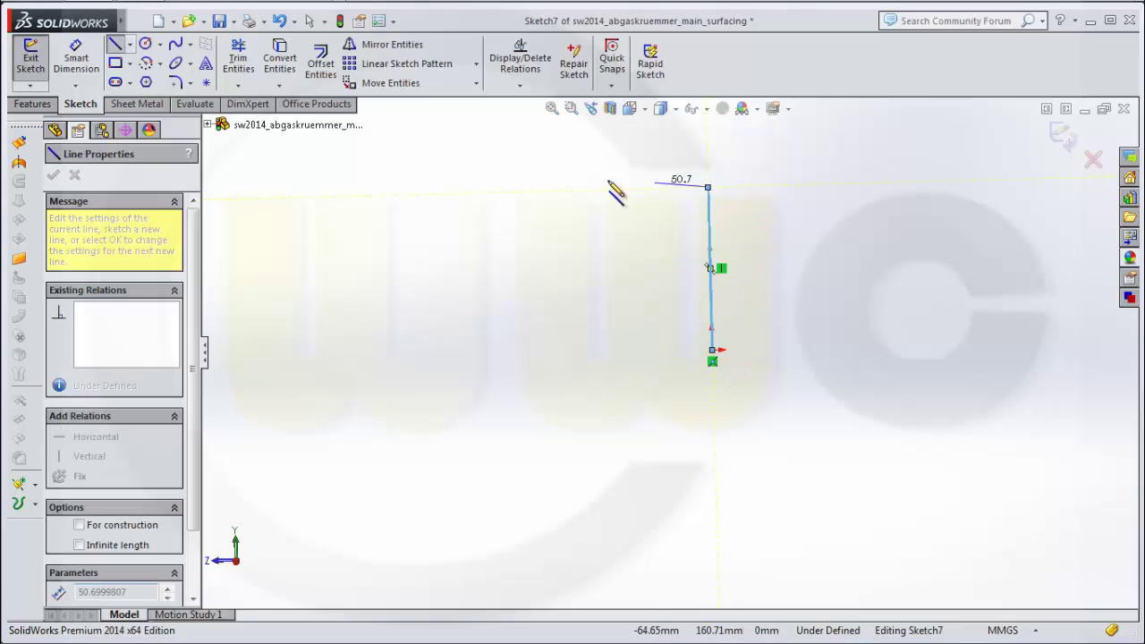
{"action": "left_click", "coordinate": [472, 193]}
{"action": "right_click", "coordinate": [533, 258]}
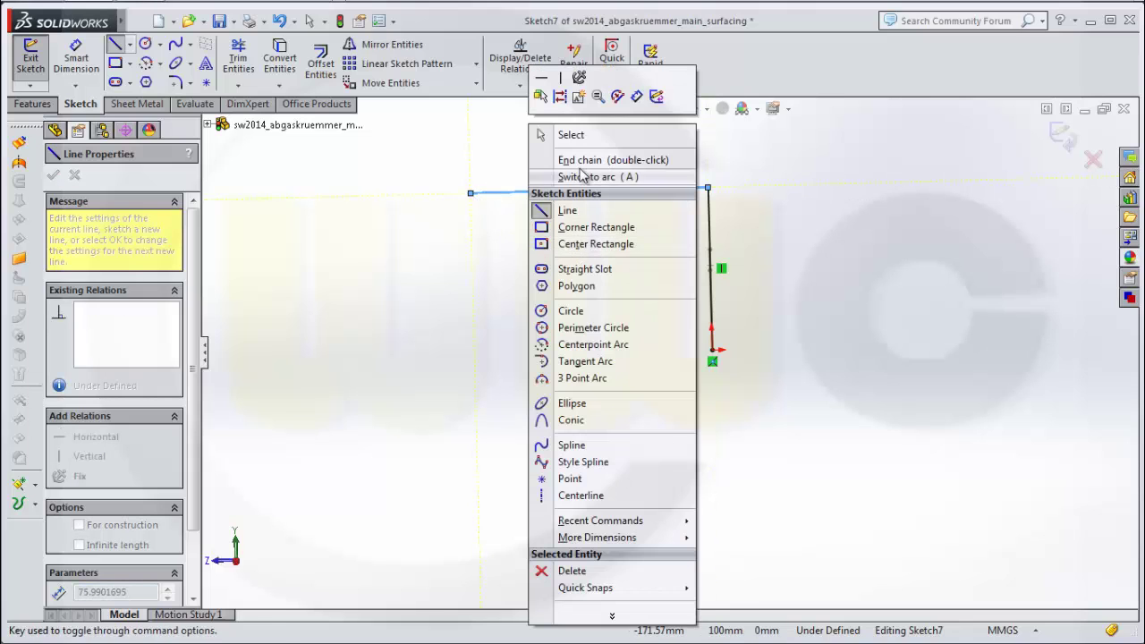
{"action": "left_click", "coordinate": [563, 134]}
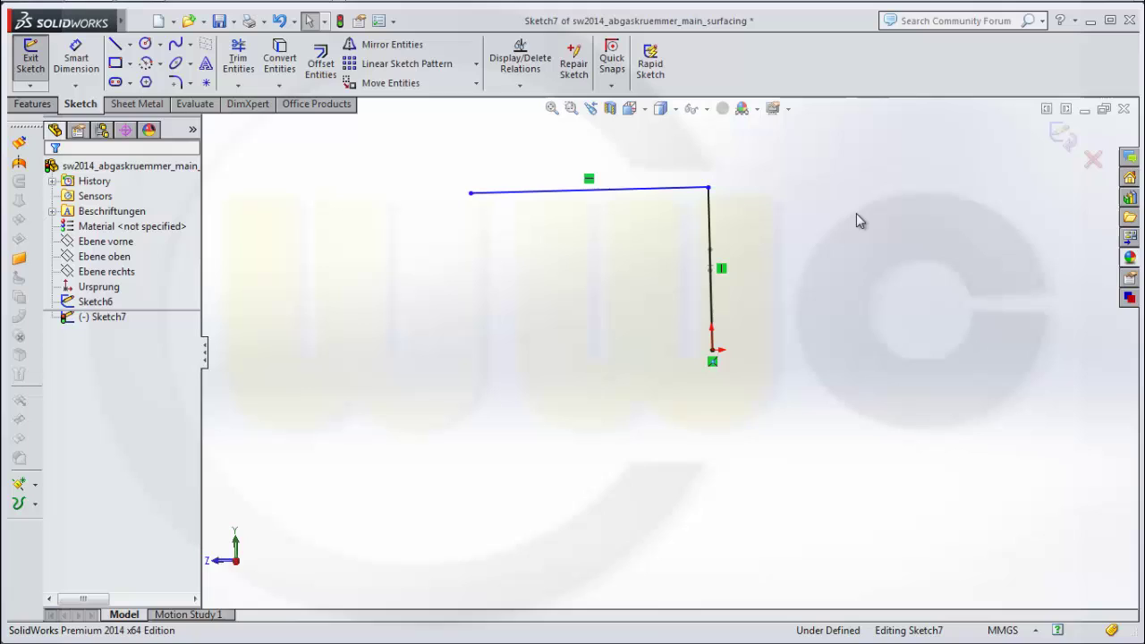
Step: Round the corner between the two lines with an R50 sketch fillet
{"action": "left_click", "coordinate": [178, 83]}
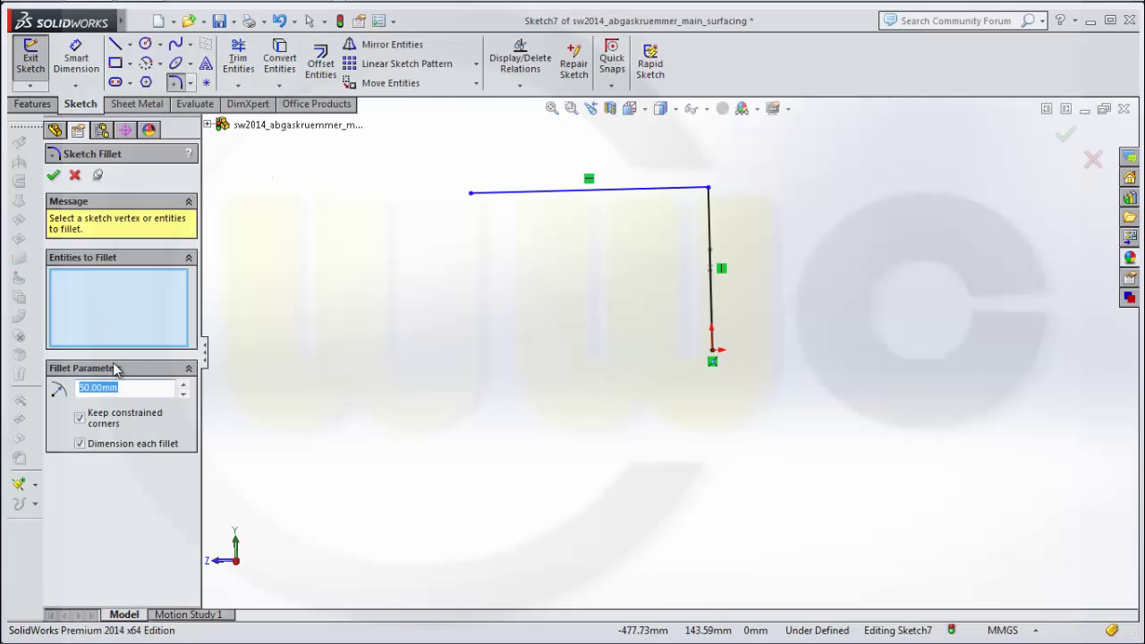
{"action": "left_click", "coordinate": [647, 190]}
{"action": "left_click", "coordinate": [709, 232]}
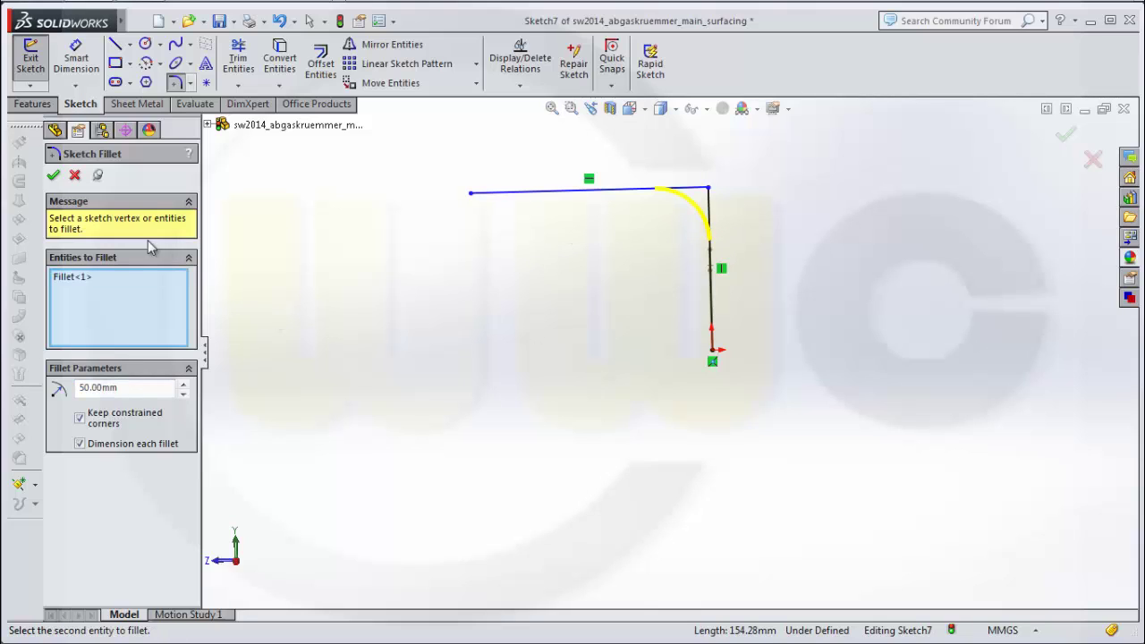
{"action": "left_click", "coordinate": [53, 177]}
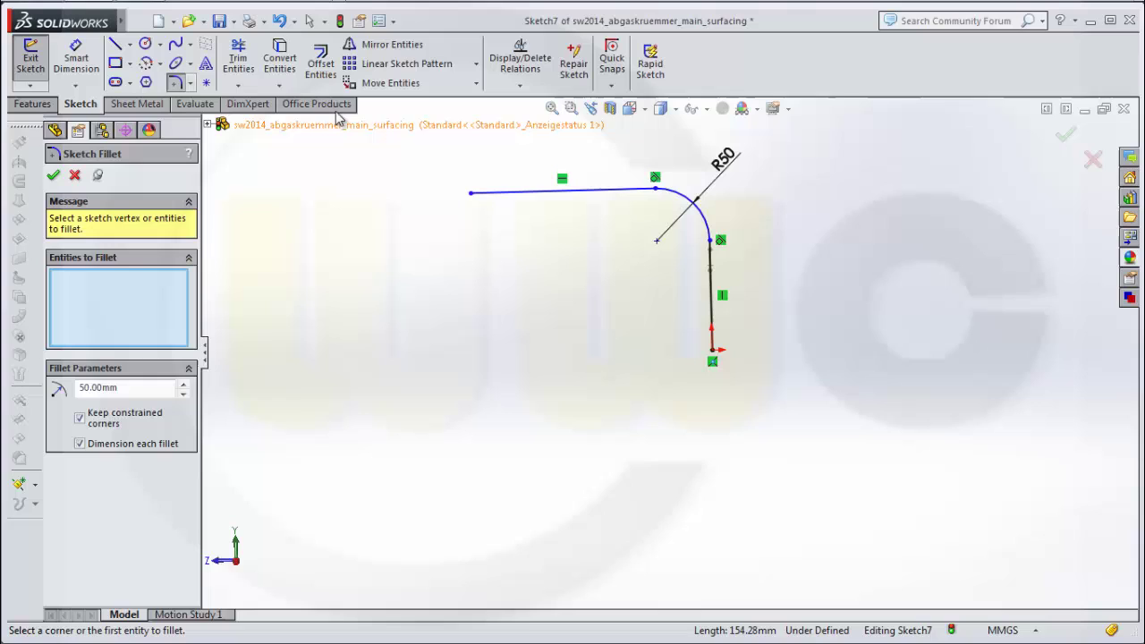
{"action": "left_click", "coordinate": [64, 57]}
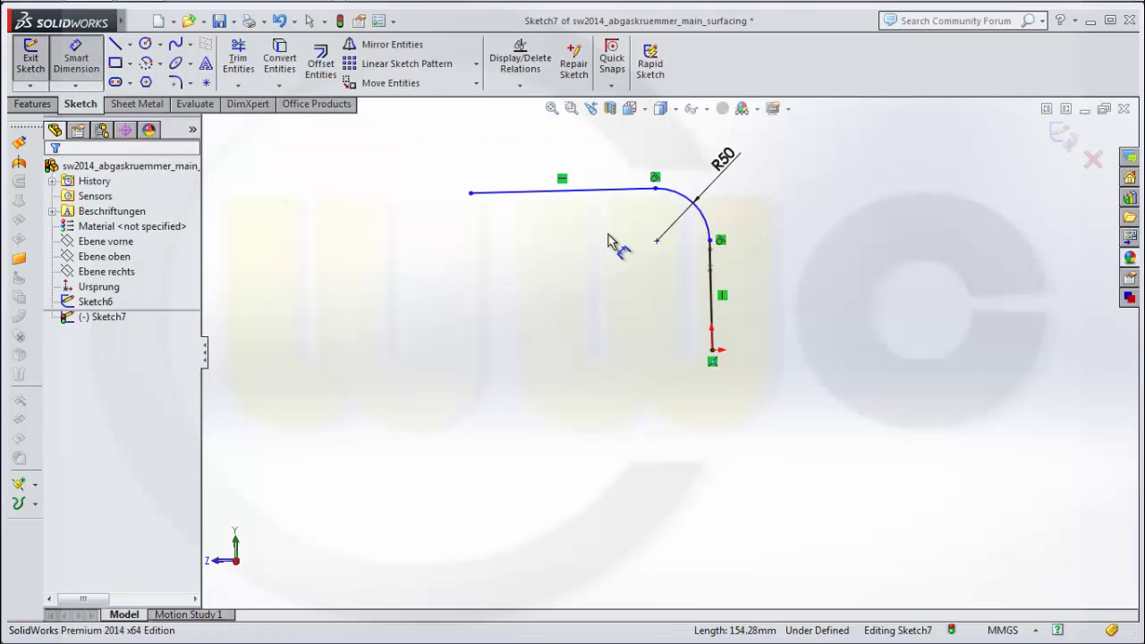
Step: Dimension the top line 100 mm above the origin point
{"action": "left_click", "coordinate": [524, 191]}
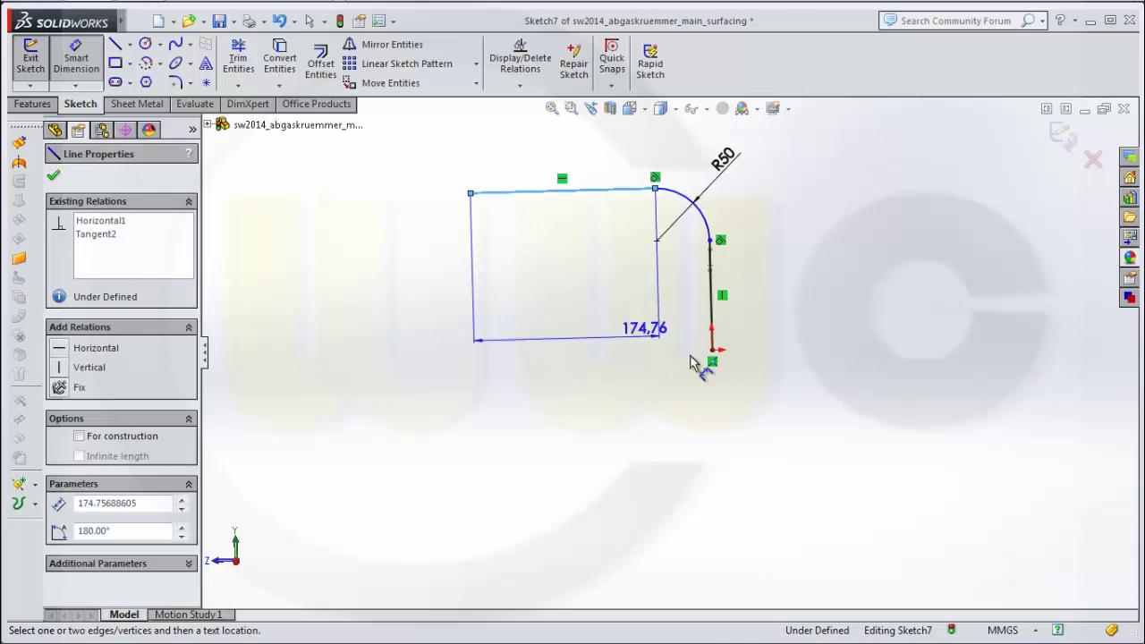
{"action": "left_click", "coordinate": [715, 354]}
{"action": "left_click", "coordinate": [407, 325]}
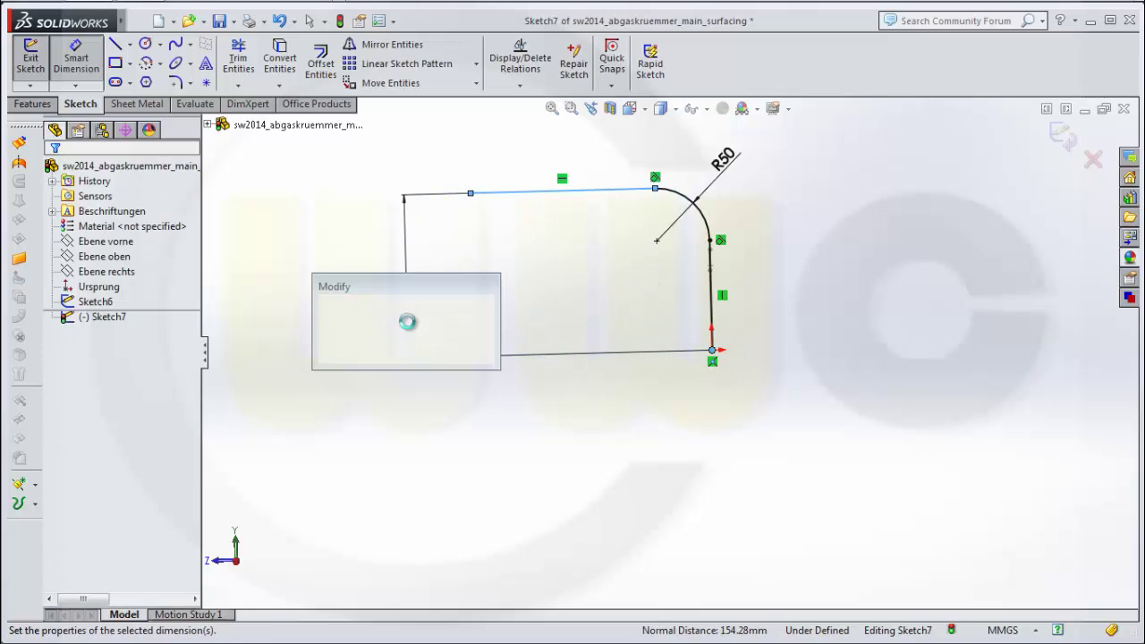
{"action": "type", "text": "100"}
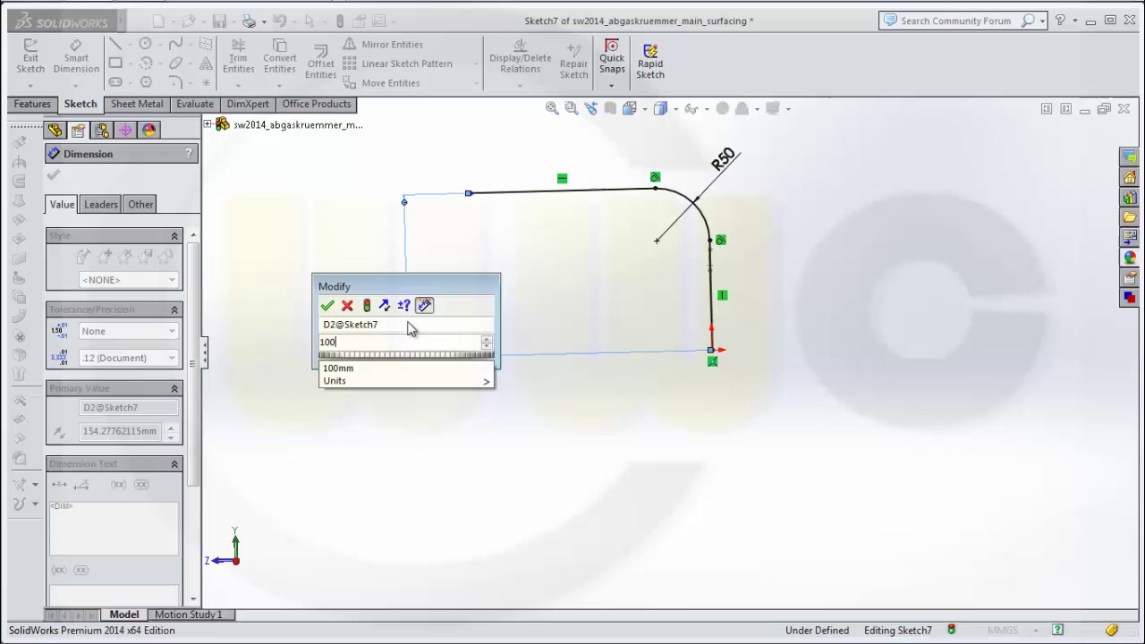
{"action": "key", "text": "Return"}
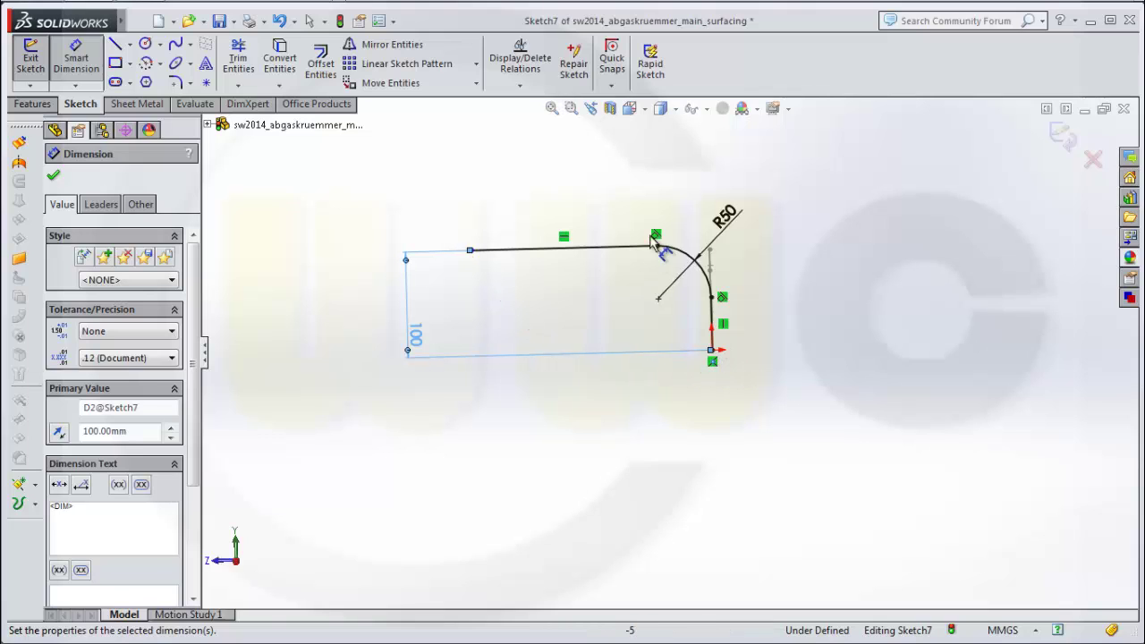
{"action": "mouse_move", "coordinate": [471, 256]}
{"action": "left_mouse_down"}
{"action": "mouse_move", "coordinate": [517, 203]}
{"action": "mouse_move", "coordinate": [499, 287]}
{"action": "mouse_move", "coordinate": [472, 244]}
{"action": "left_mouse_up"}
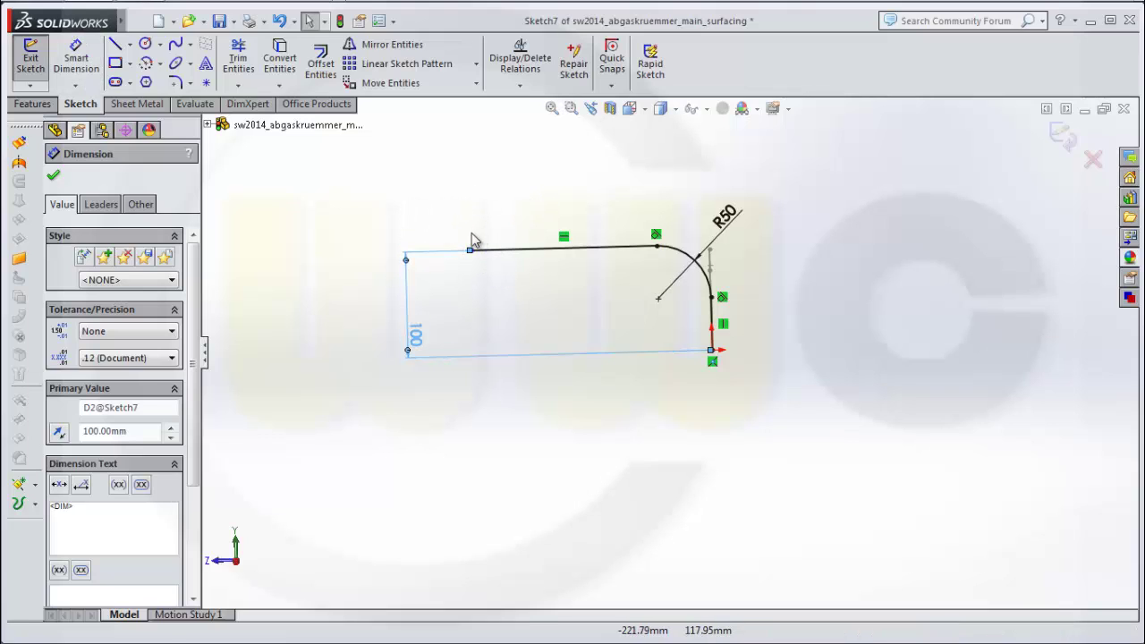
{"action": "left_click", "coordinate": [320, 211]}
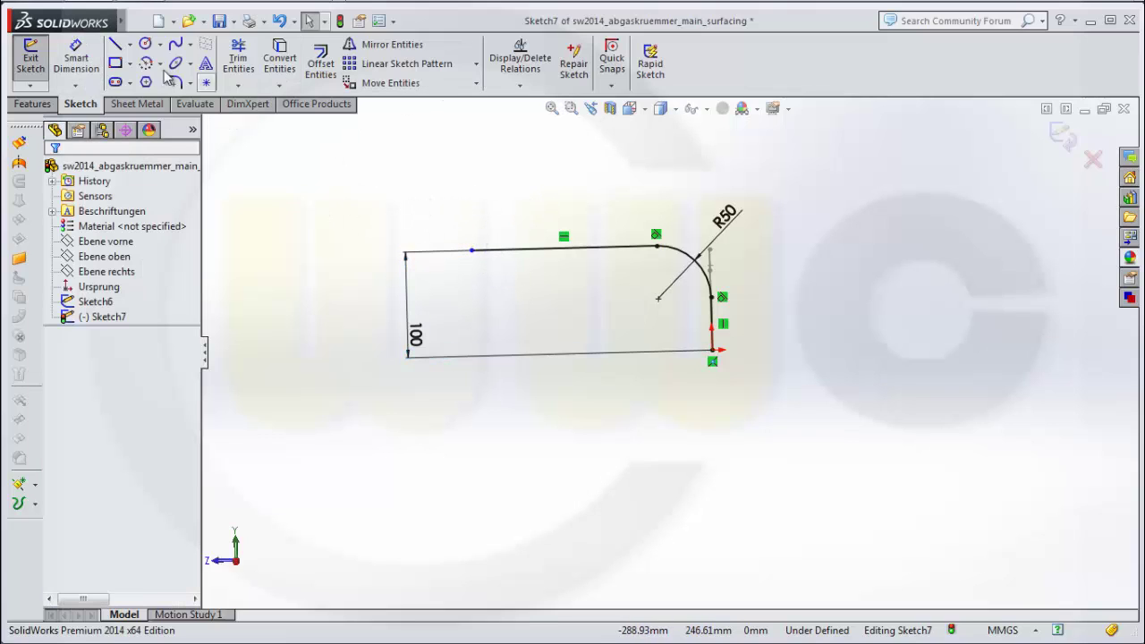
Step: Dimension the top line's left end 55 mm horizontally from the origin and exit the sketch
{"action": "left_click", "coordinate": [76, 57]}
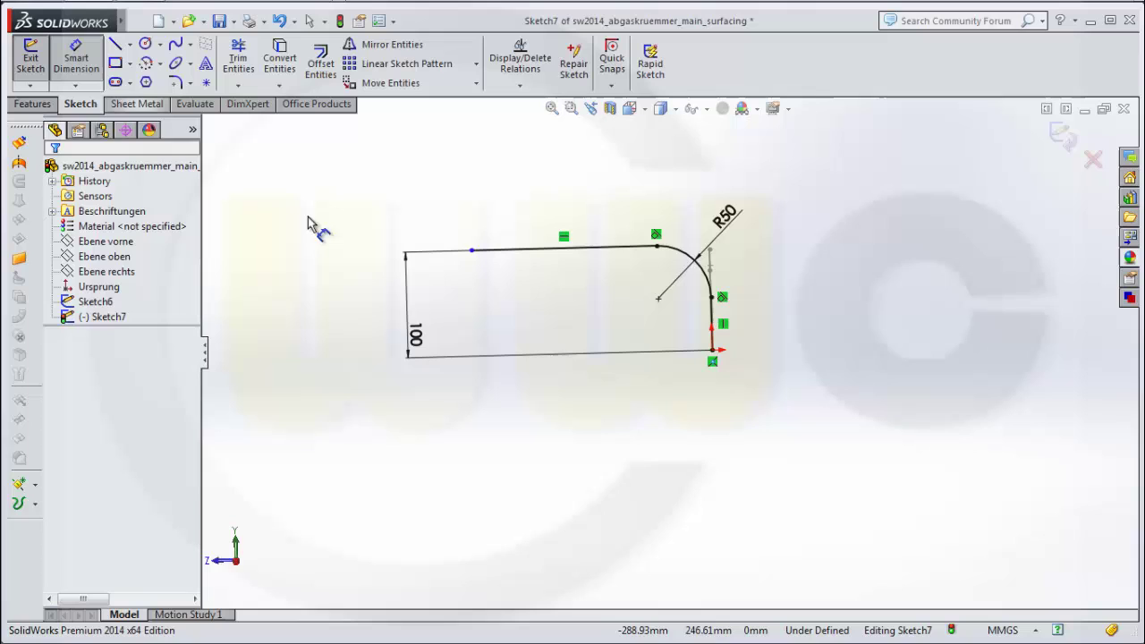
{"action": "left_click", "coordinate": [471, 250]}
{"action": "left_click", "coordinate": [713, 350]}
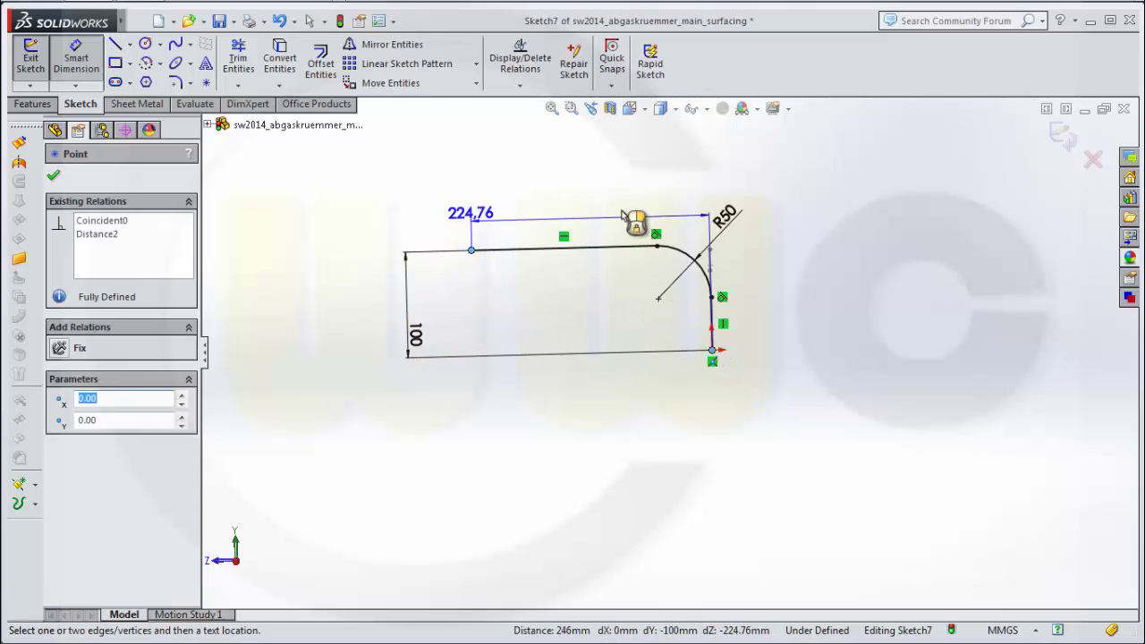
{"action": "left_click", "coordinate": [617, 184]}
{"action": "type", "text": "55"}
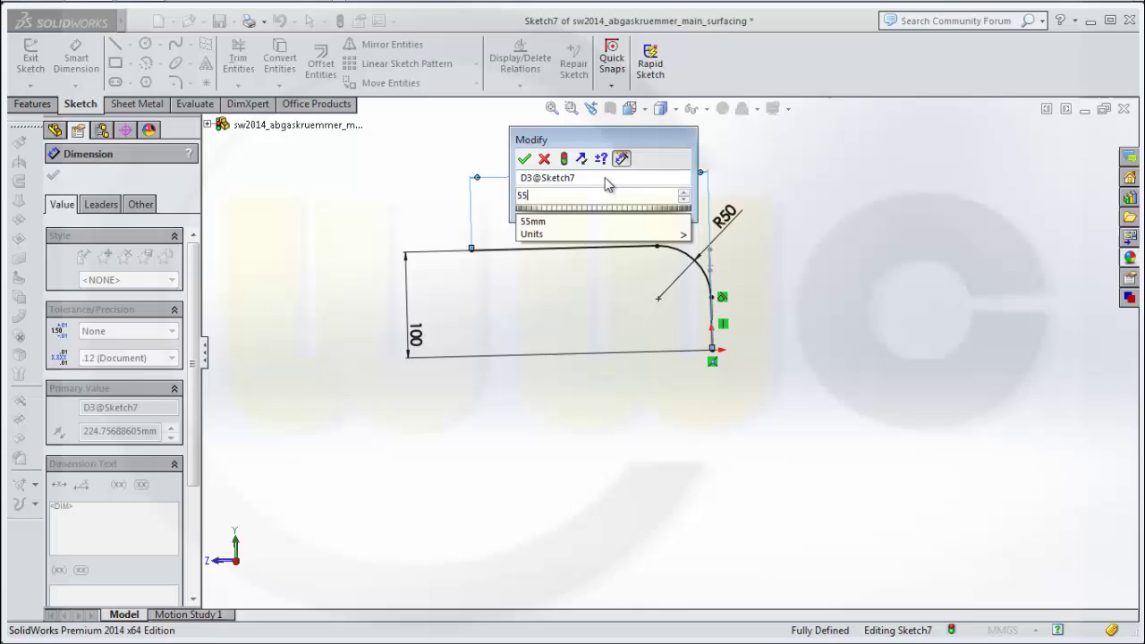
{"action": "key", "text": "Return"}
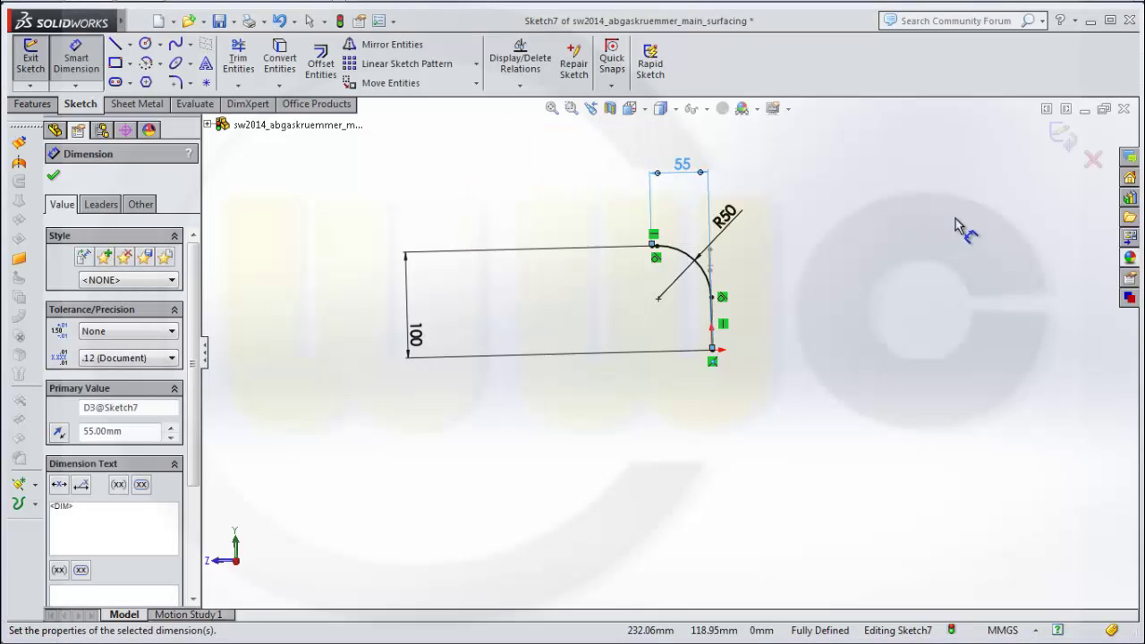
{"action": "left_click", "coordinate": [1065, 150]}
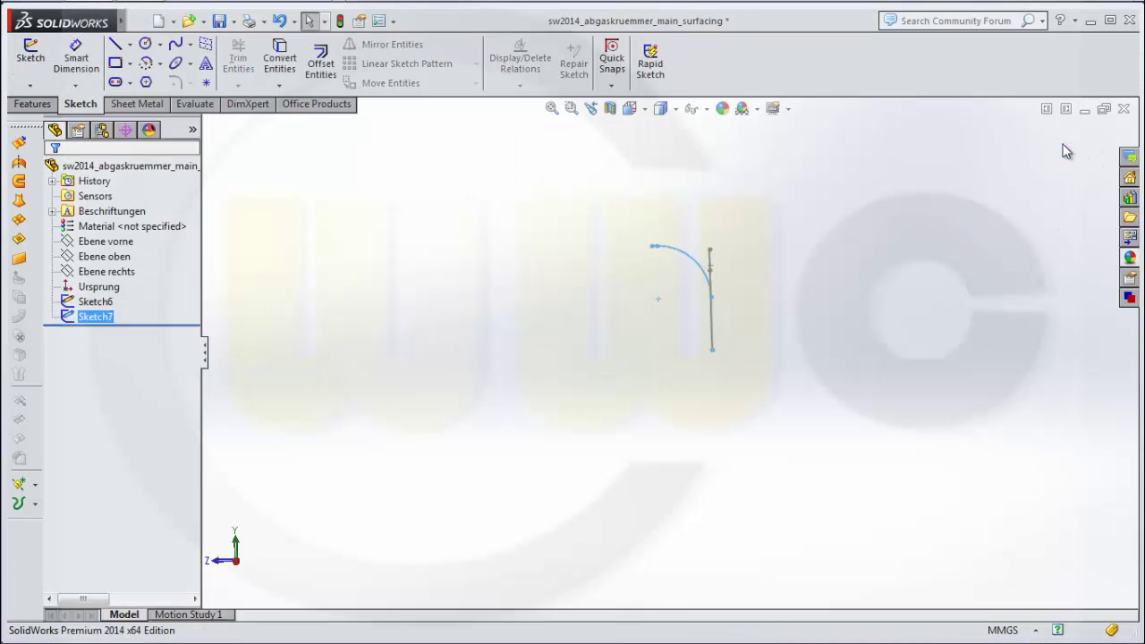
Step: Create Curve1 with Project Curve, sketch on sketch, using Sketch6 and Sketch7
{"action": "left_click", "coordinate": [851, 253]}
{"action": "mouse_move", "coordinate": [851, 253]}
{"action": "middle_mouse_down"}
{"action": "mouse_move", "coordinate": [766, 289]}
{"action": "mouse_move", "coordinate": [721, 284]}
{"action": "mouse_move", "coordinate": [851, 271]}
{"action": "mouse_move", "coordinate": [826, 298]}
{"action": "mouse_move", "coordinate": [897, 284]}
{"action": "mouse_move", "coordinate": [830, 291]}
{"action": "mouse_move", "coordinate": [815, 276]}
{"action": "mouse_move", "coordinate": [723, 310]}
{"action": "mouse_move", "coordinate": [652, 316]}
{"action": "mouse_move", "coordinate": [635, 268]}
{"action": "mouse_move", "coordinate": [789, 296]}
{"action": "middle_mouse_up"}
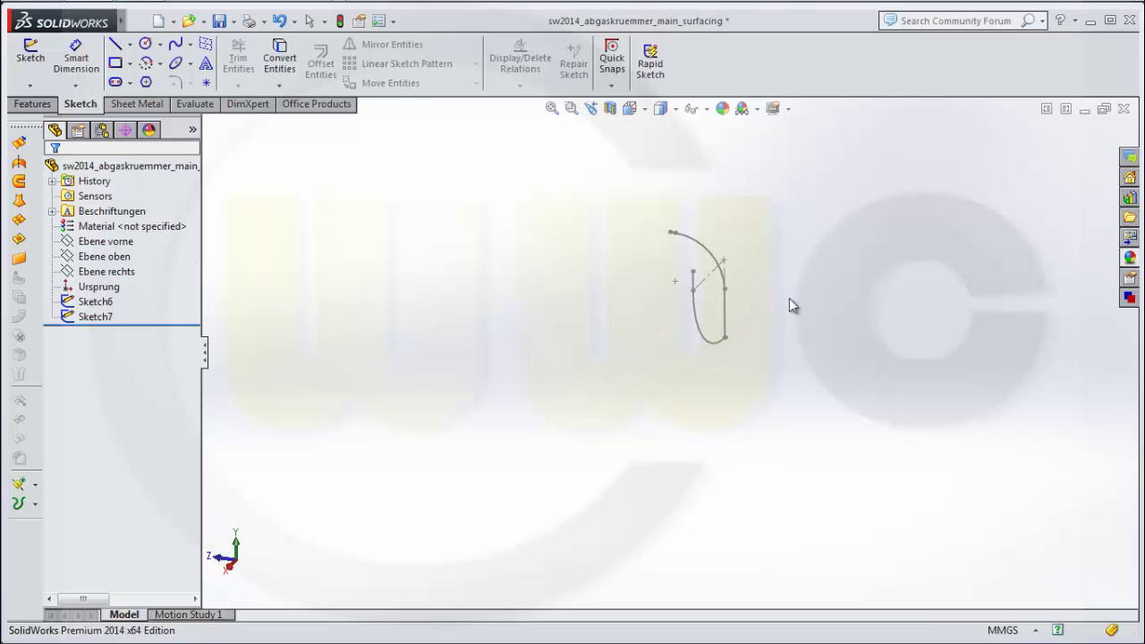
{"action": "left_click", "coordinate": [31, 104]}
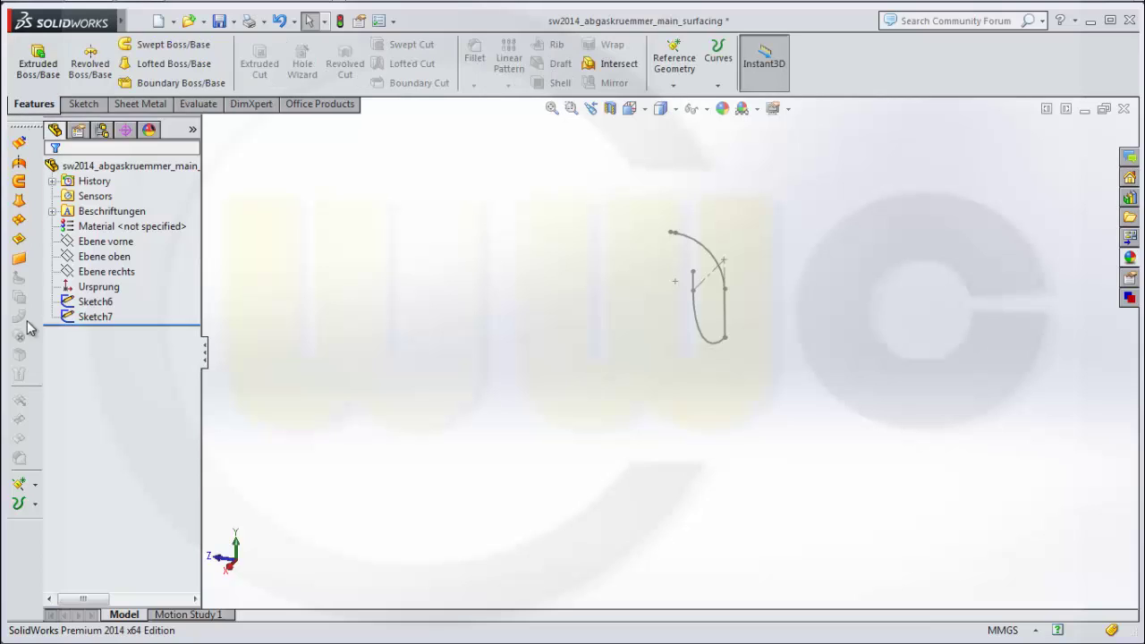
{"action": "left_click", "coordinate": [37, 505]}
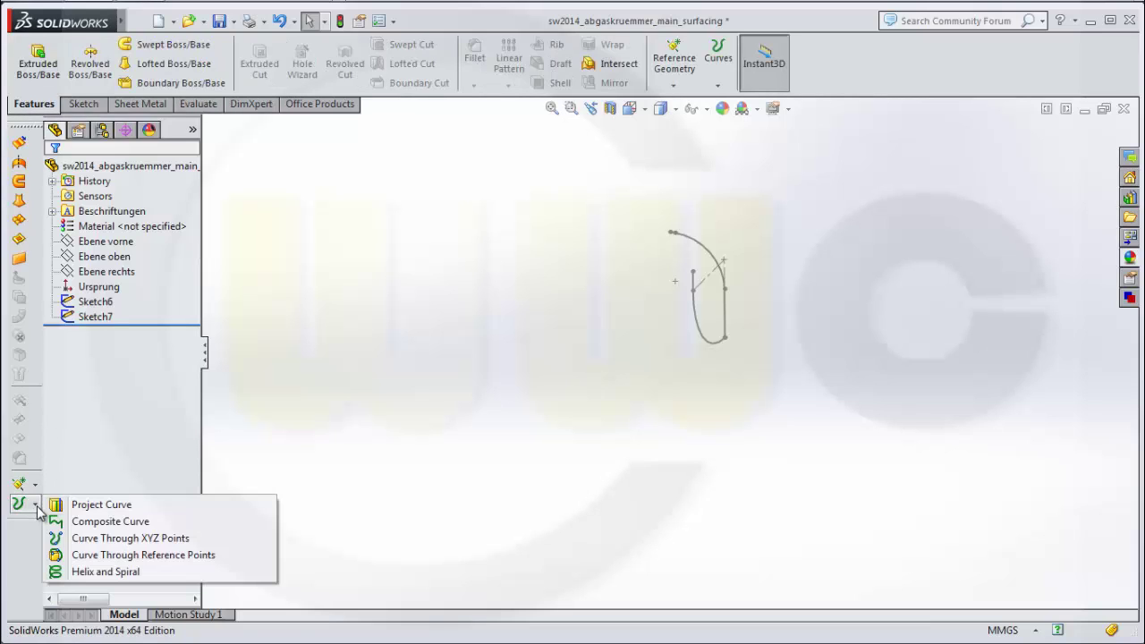
{"action": "left_click", "coordinate": [92, 505]}
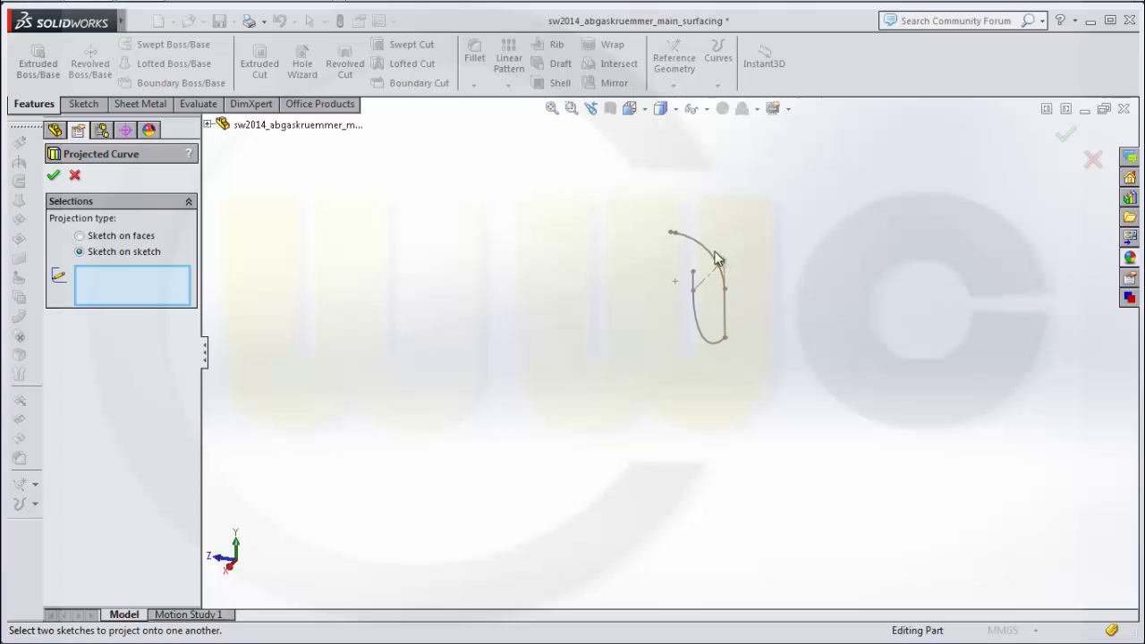
{"action": "left_click", "coordinate": [207, 124]}
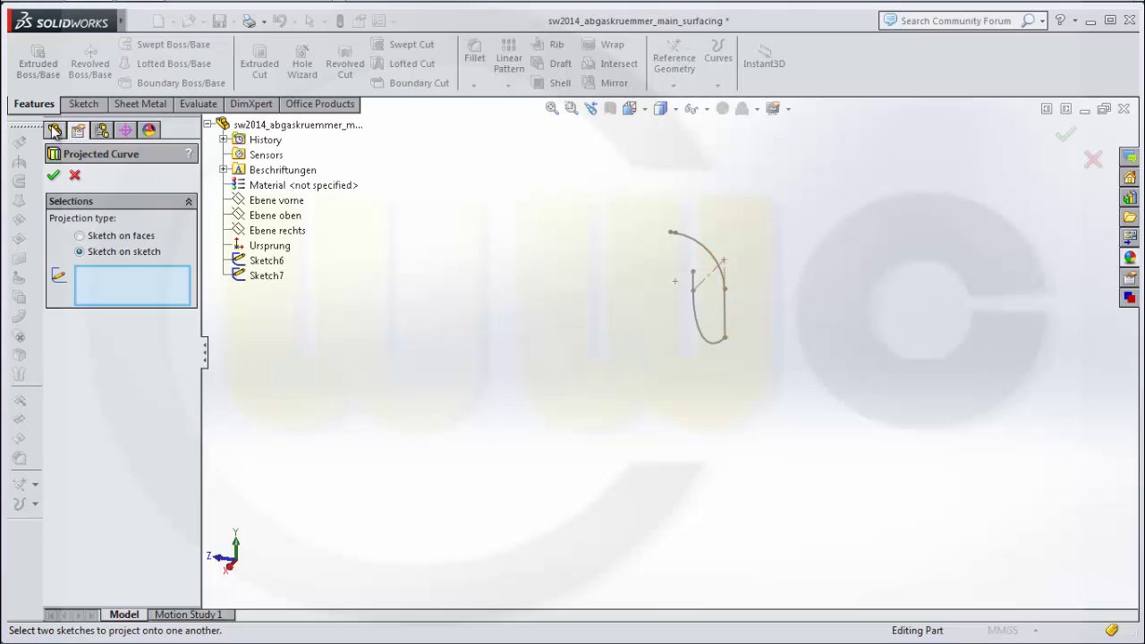
{"action": "left_click", "coordinate": [267, 260]}
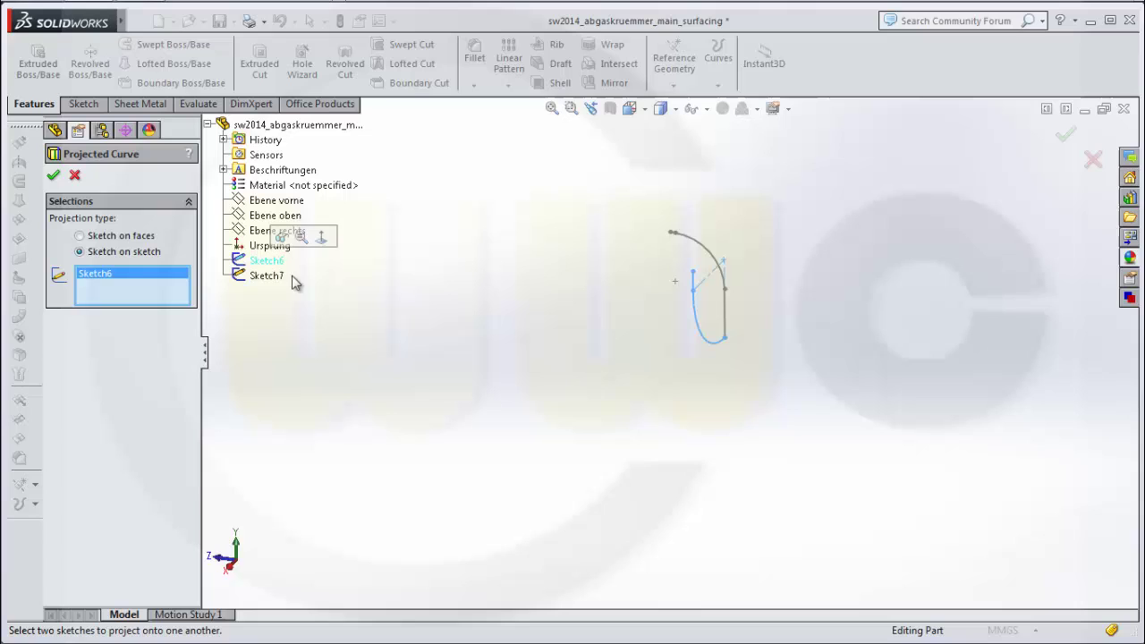
{"action": "left_click", "coordinate": [273, 283]}
{"action": "left_click", "coordinate": [53, 175]}
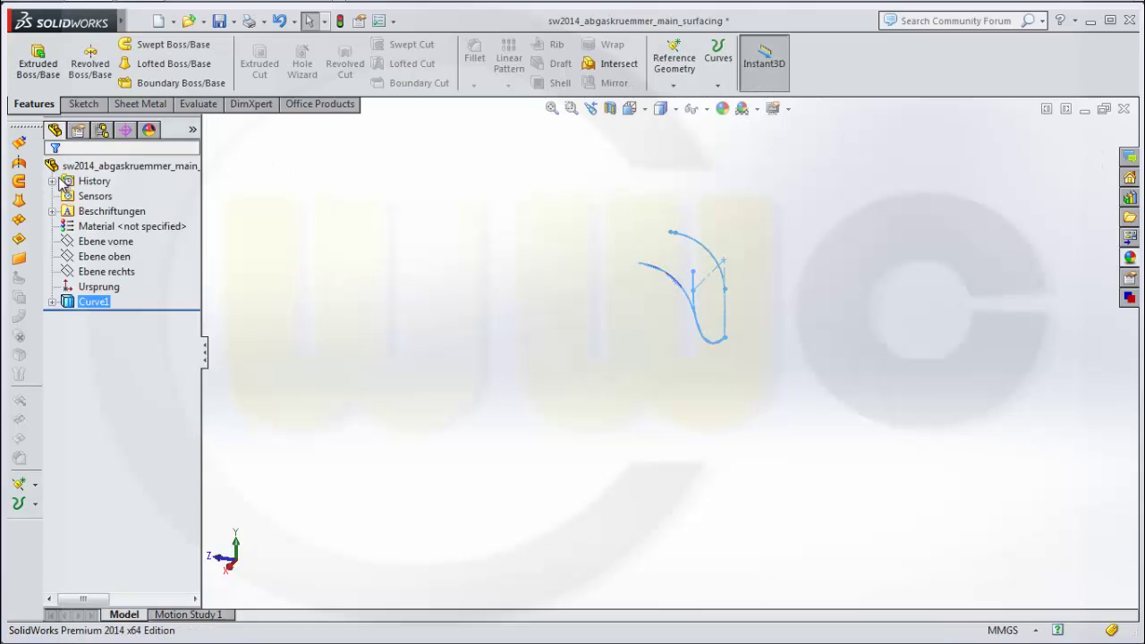
Step: Expand Curve1 and hide its source Sketch7 in the model
{"action": "middle_click_drag", "start_coordinate": [516, 358], "coordinate": [163, 348]}
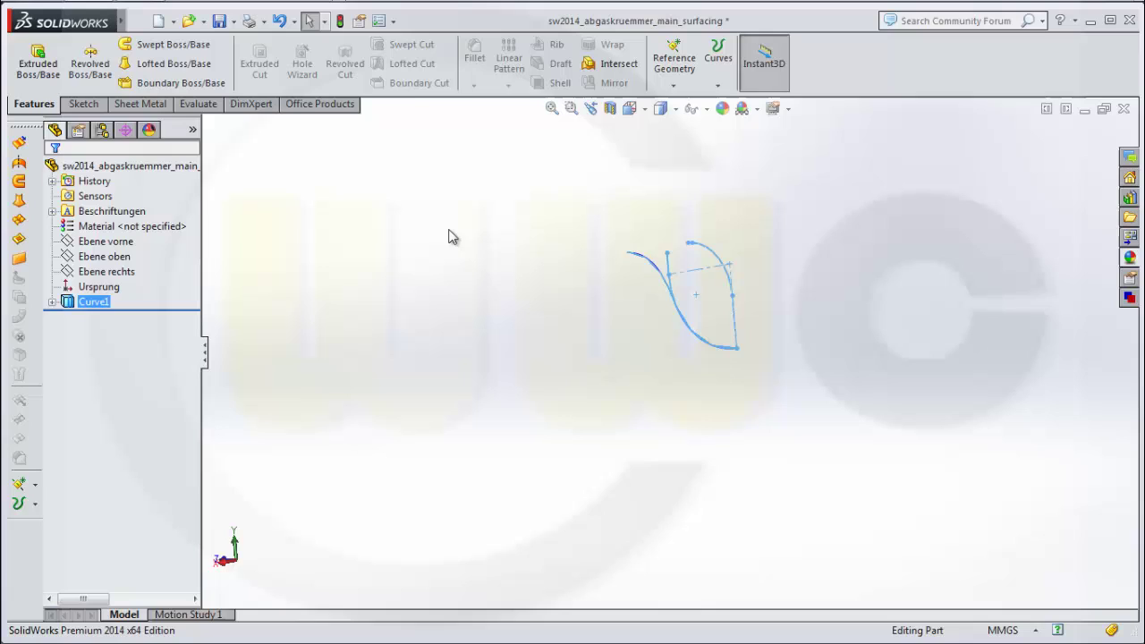
{"action": "left_click", "coordinate": [52, 302]}
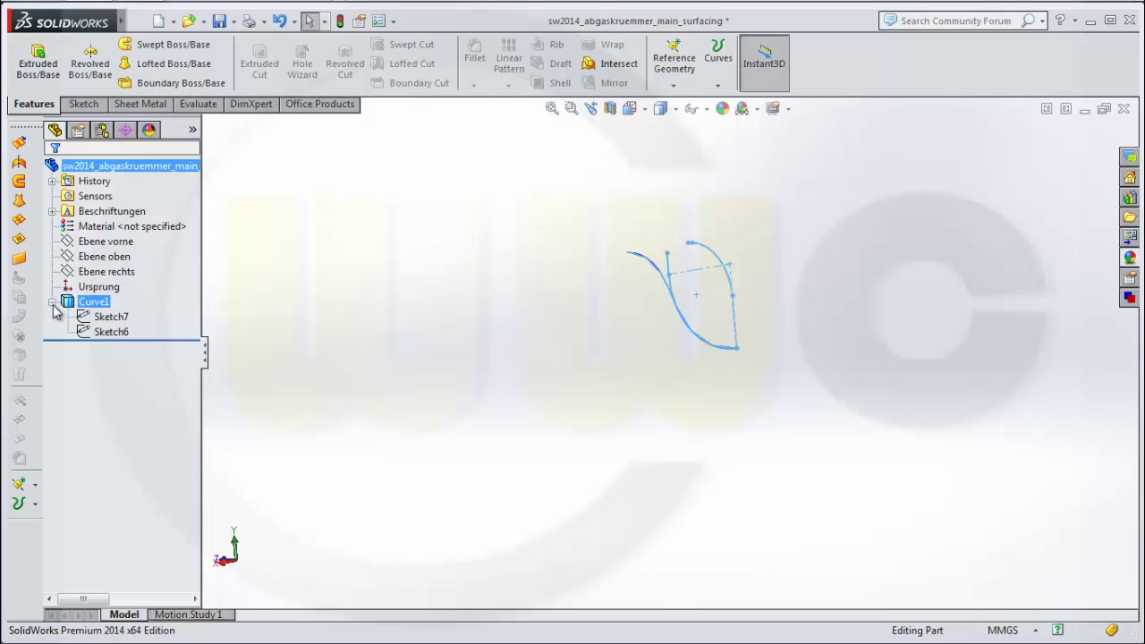
{"action": "right_click", "coordinate": [111, 318]}
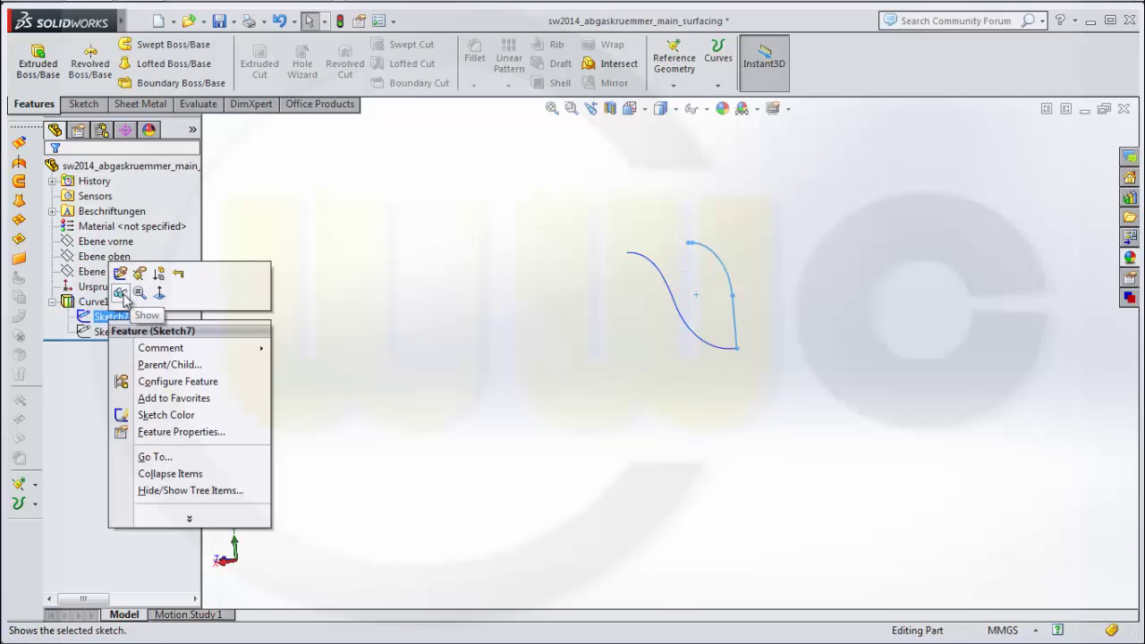
{"action": "left_click", "coordinate": [121, 294]}
{"action": "right_click", "coordinate": [111, 332]}
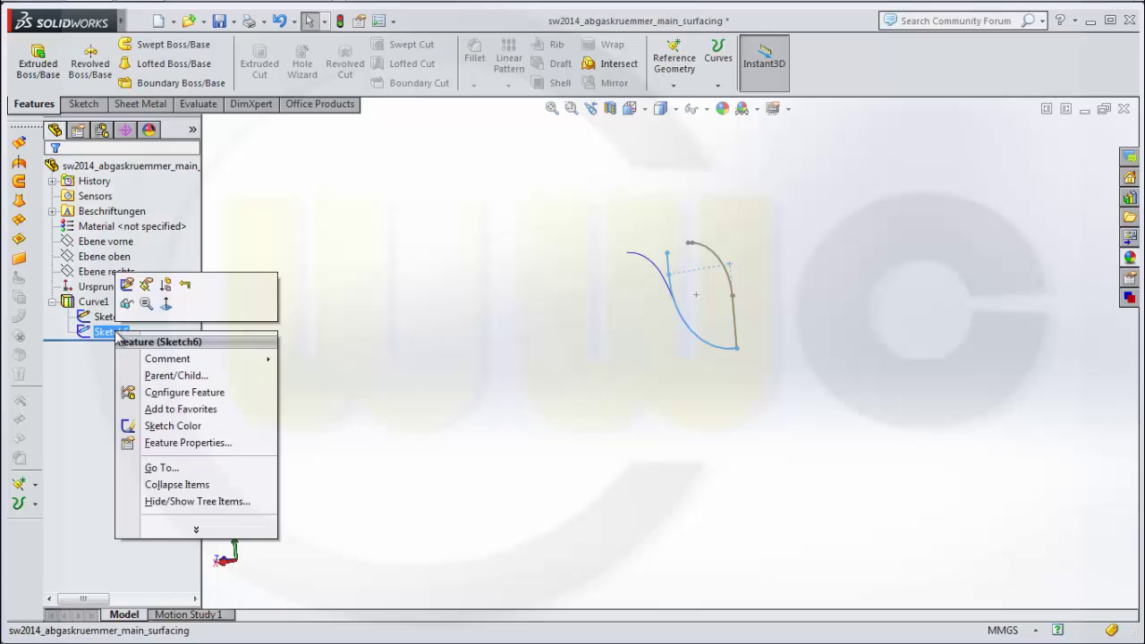
{"action": "key", "text": "Escape"}
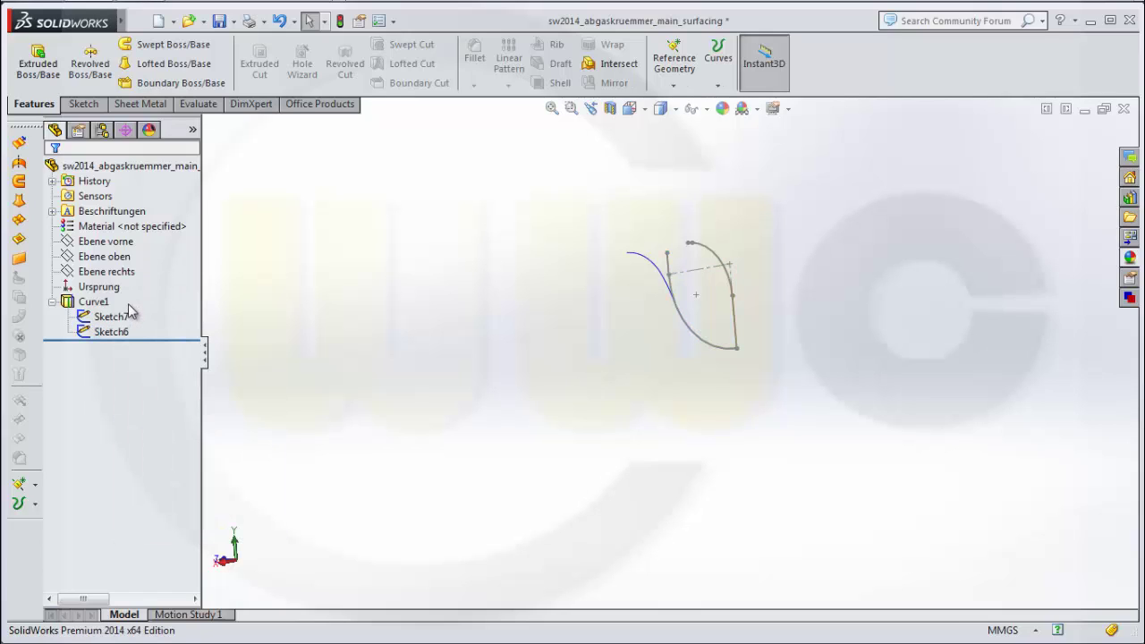
{"action": "right_click", "coordinate": [111, 318]}
{"action": "left_click", "coordinate": [134, 289]}
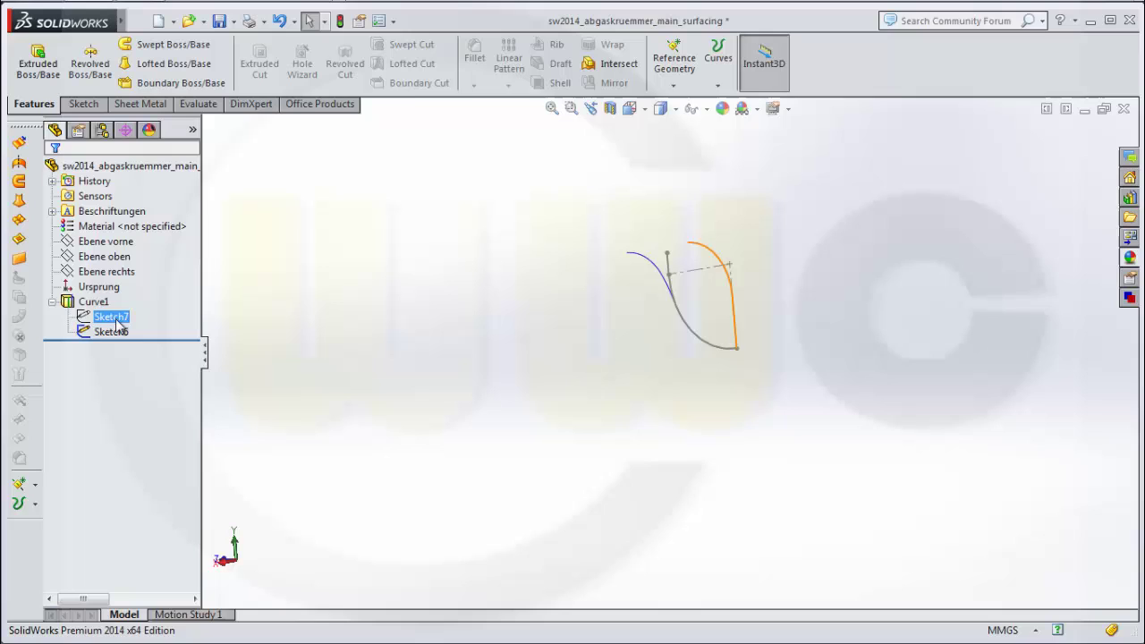
{"action": "right_click", "coordinate": [119, 333]}
{"action": "key", "text": "Escape"}
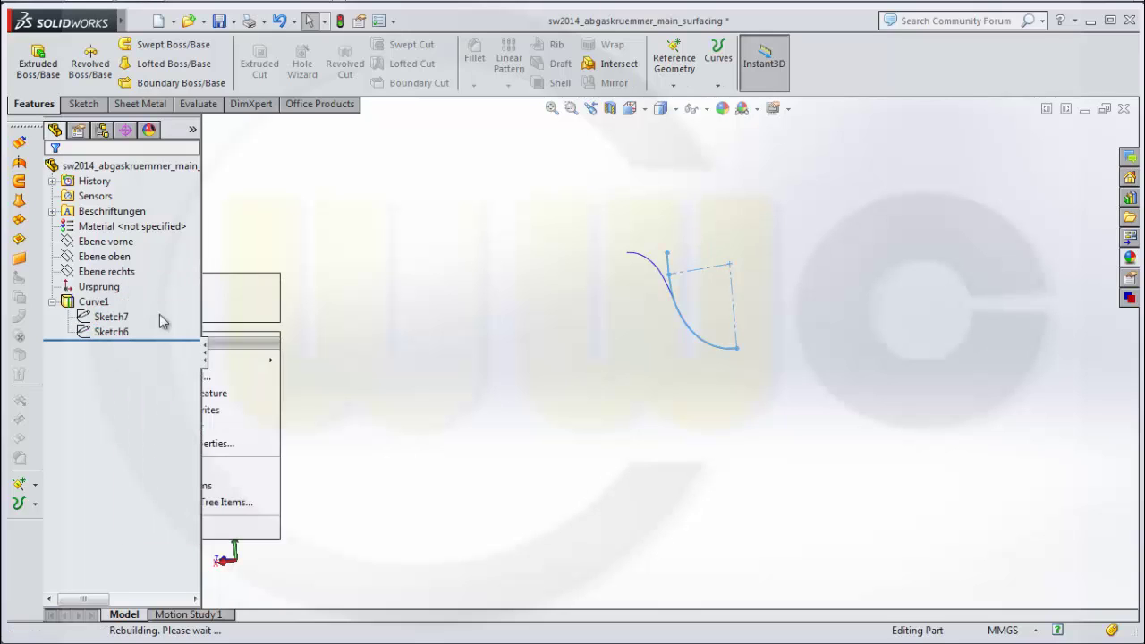
Step: Orbit and zoom the view to inspect the projected 3D curve
{"action": "mouse_move", "coordinate": [516, 350]}
{"action": "middle_mouse_down"}
{"action": "mouse_move", "coordinate": [506, 331]}
{"action": "mouse_move", "coordinate": [601, 385]}
{"action": "mouse_move", "coordinate": [562, 366]}
{"action": "mouse_move", "coordinate": [495, 381]}
{"action": "mouse_move", "coordinate": [608, 401]}
{"action": "mouse_move", "coordinate": [503, 385]}
{"action": "middle_mouse_up"}
{"action": "scroll", "coordinate": [734, 286], "scroll_direction": "down", "scroll_amount": 3}
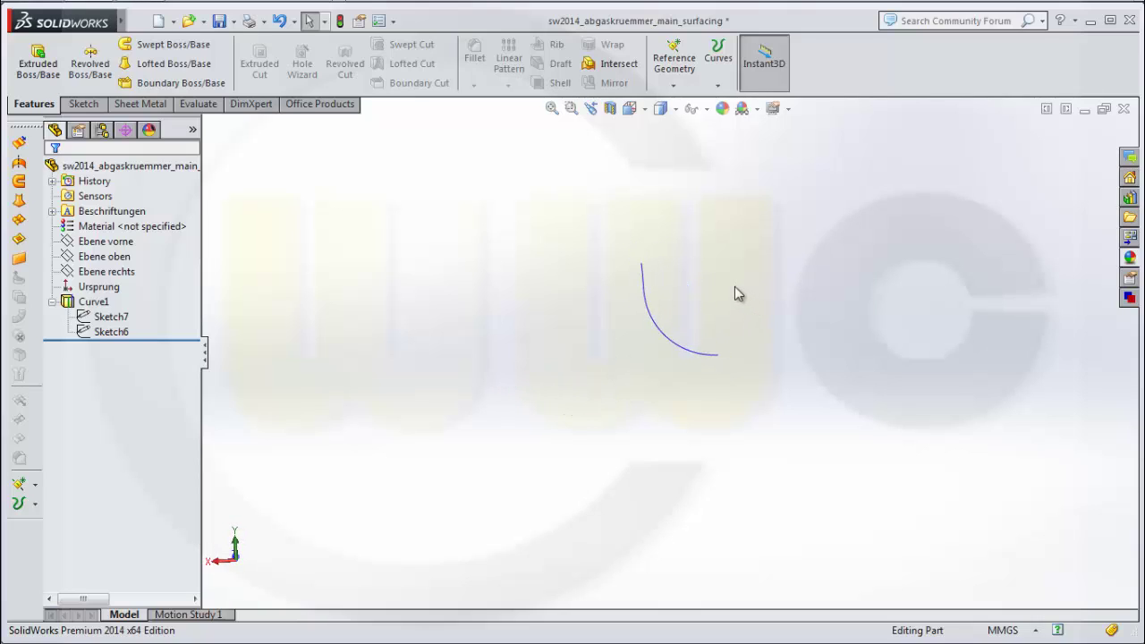
{"action": "middle_click_drag", "start_coordinate": [709, 302], "coordinate": [734, 335]}
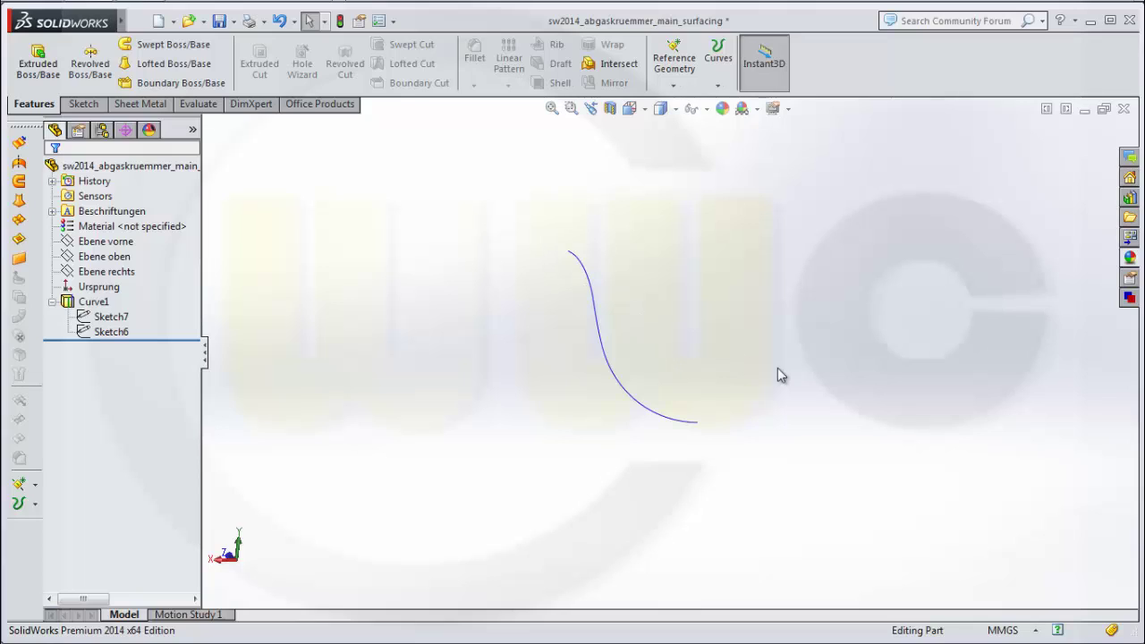
{"action": "middle_click_drag", "start_coordinate": [778, 367], "coordinate": [660, 323]}
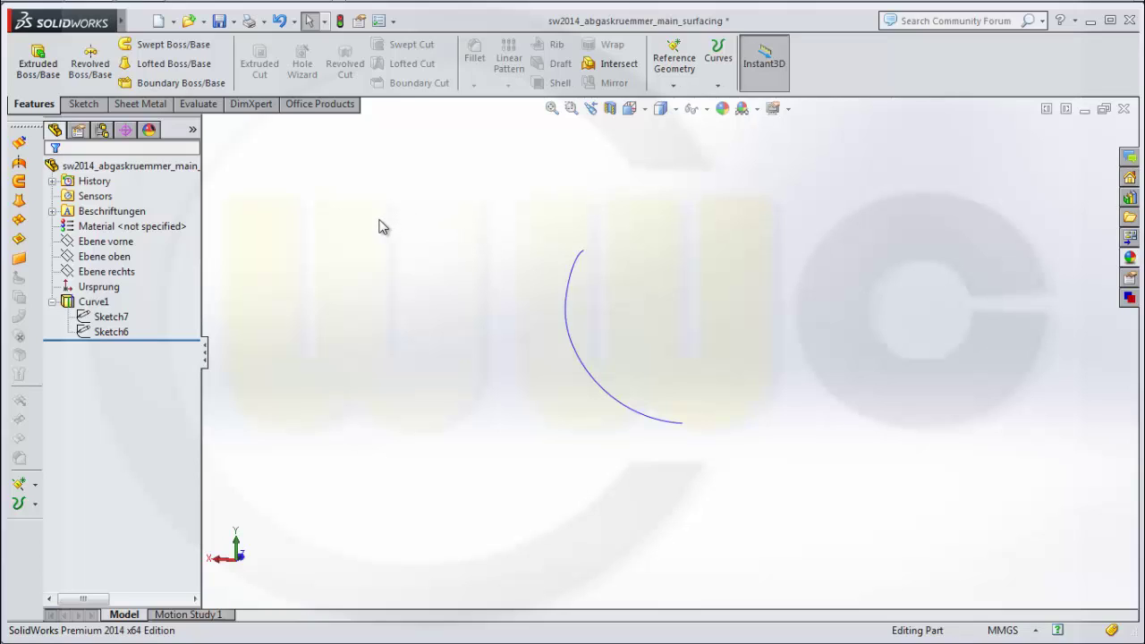
Step: Start a new sketch on the Ebene vorne plane
{"action": "left_click", "coordinate": [84, 103]}
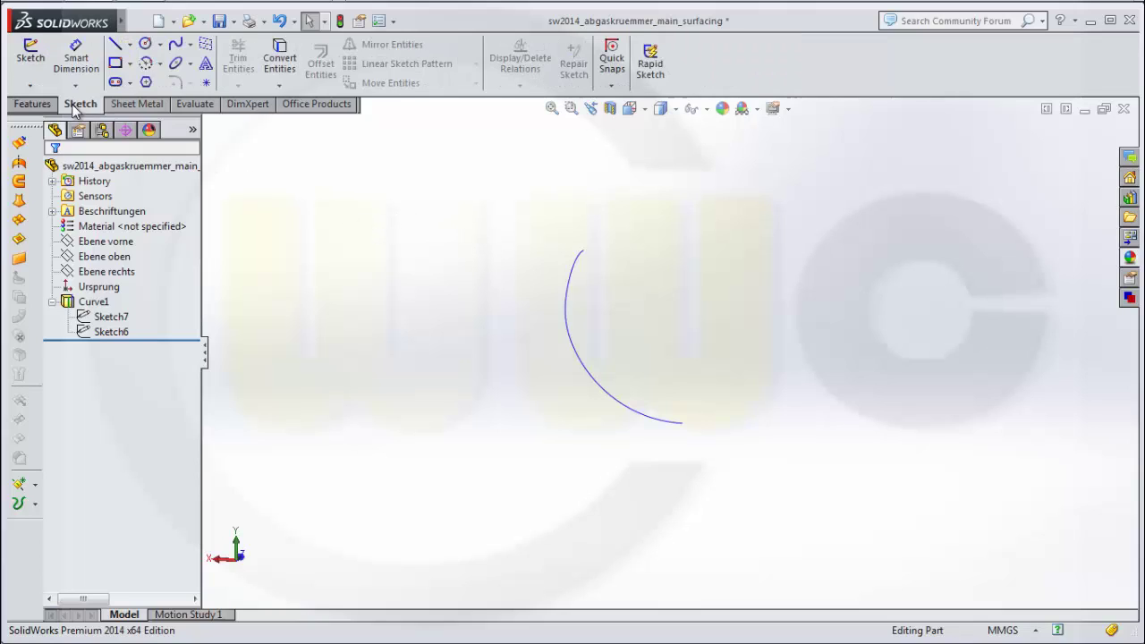
{"action": "left_click", "coordinate": [33, 55]}
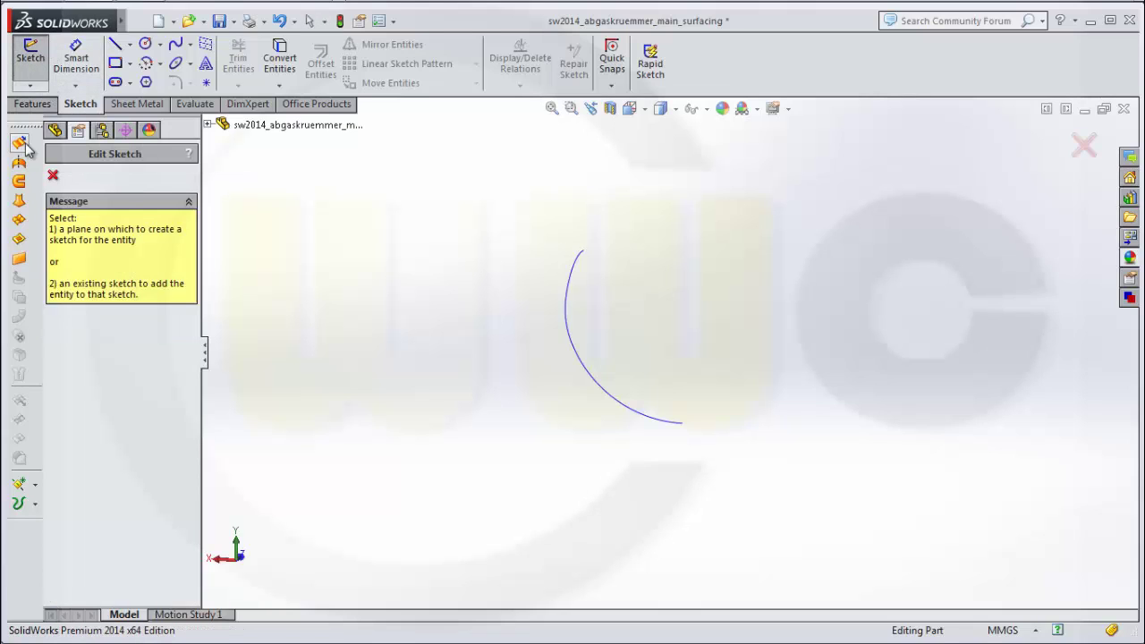
{"action": "left_click", "coordinate": [54, 130]}
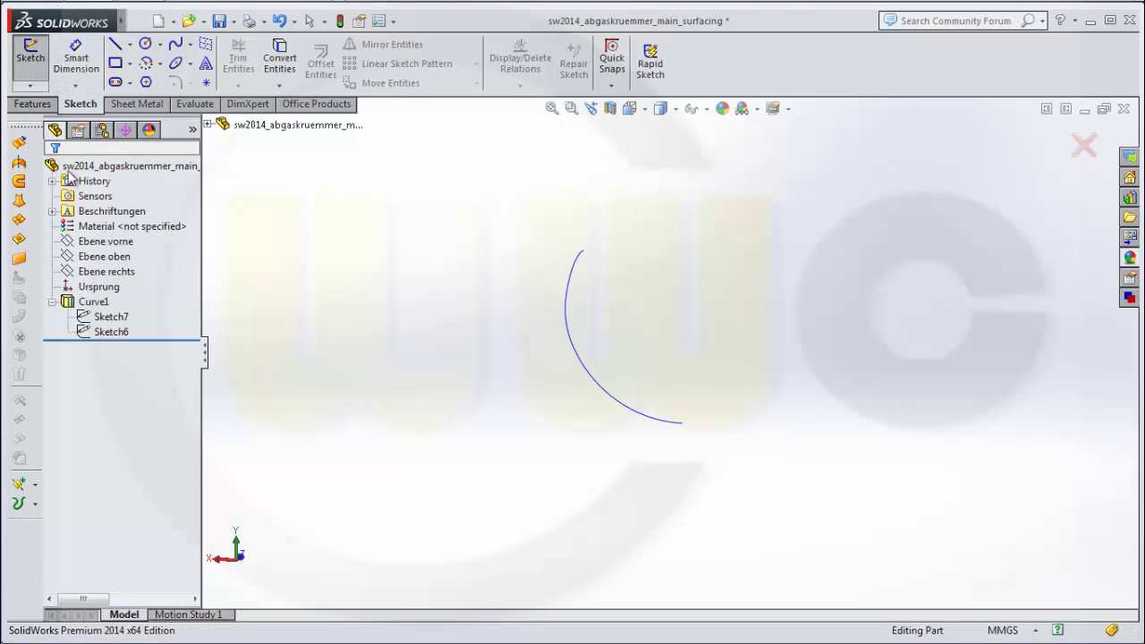
{"action": "left_click", "coordinate": [104, 256]}
{"action": "left_click", "coordinate": [112, 242]}
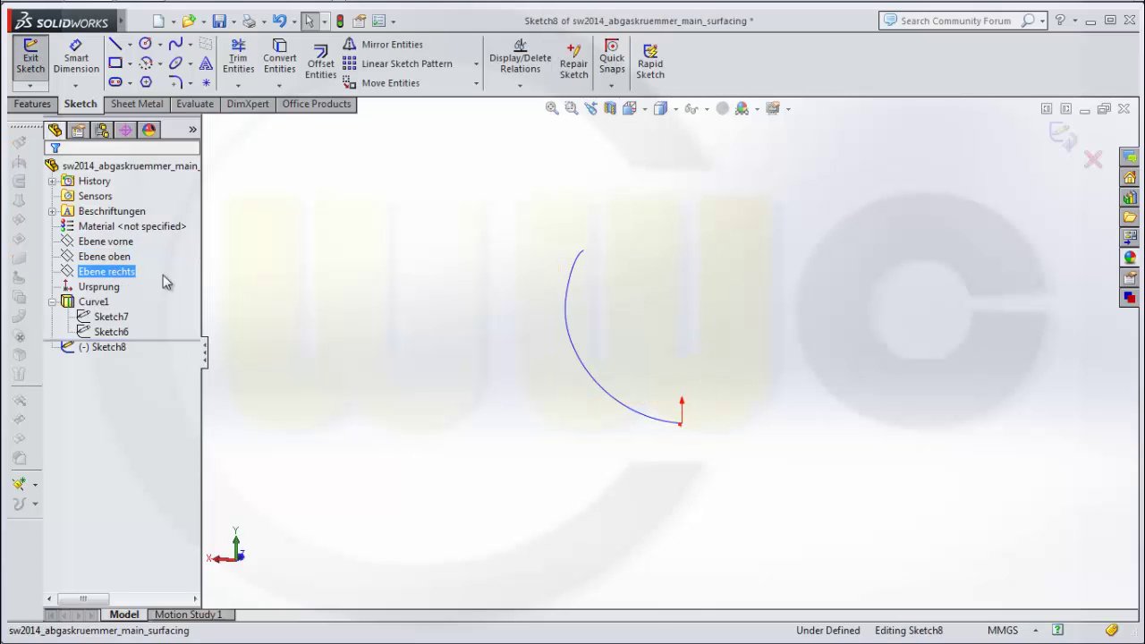
Step: Draw a 50 mm diameter circle centred on Curve1's end point and exit the sketch
{"action": "left_click", "coordinate": [144, 44]}
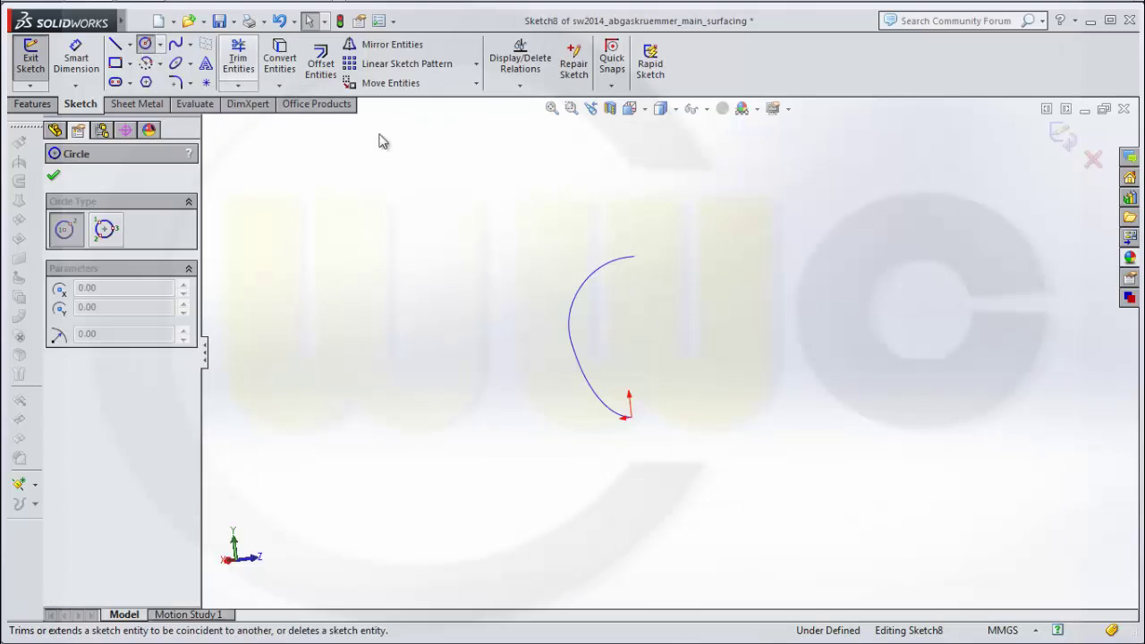
{"action": "left_click", "coordinate": [630, 417]}
{"action": "left_click", "coordinate": [678, 413]}
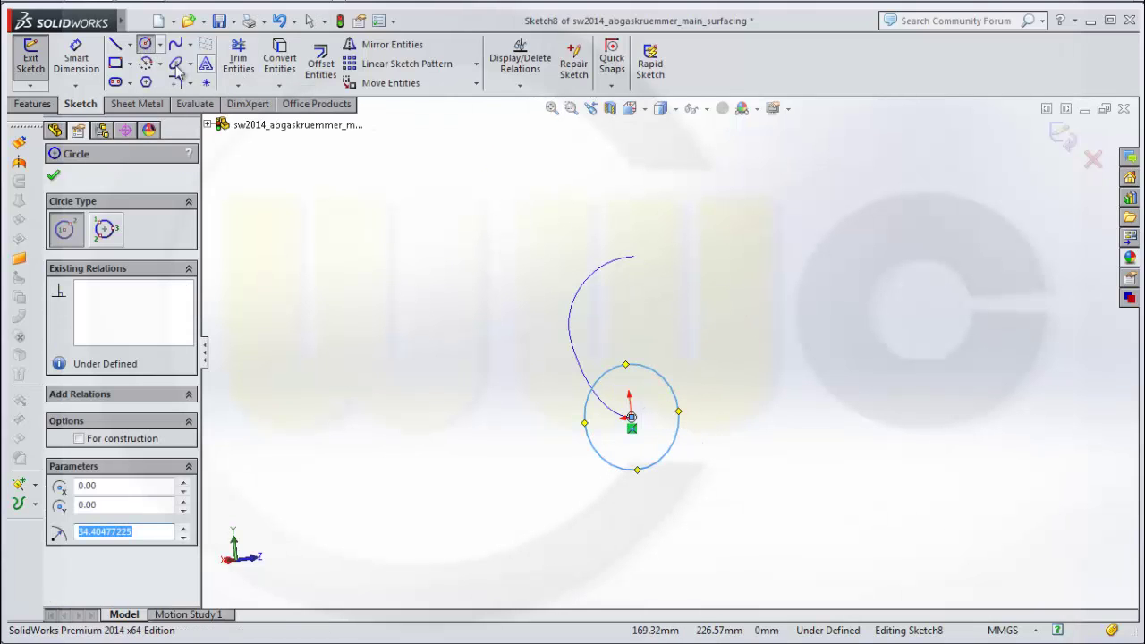
{"action": "left_click", "coordinate": [92, 67]}
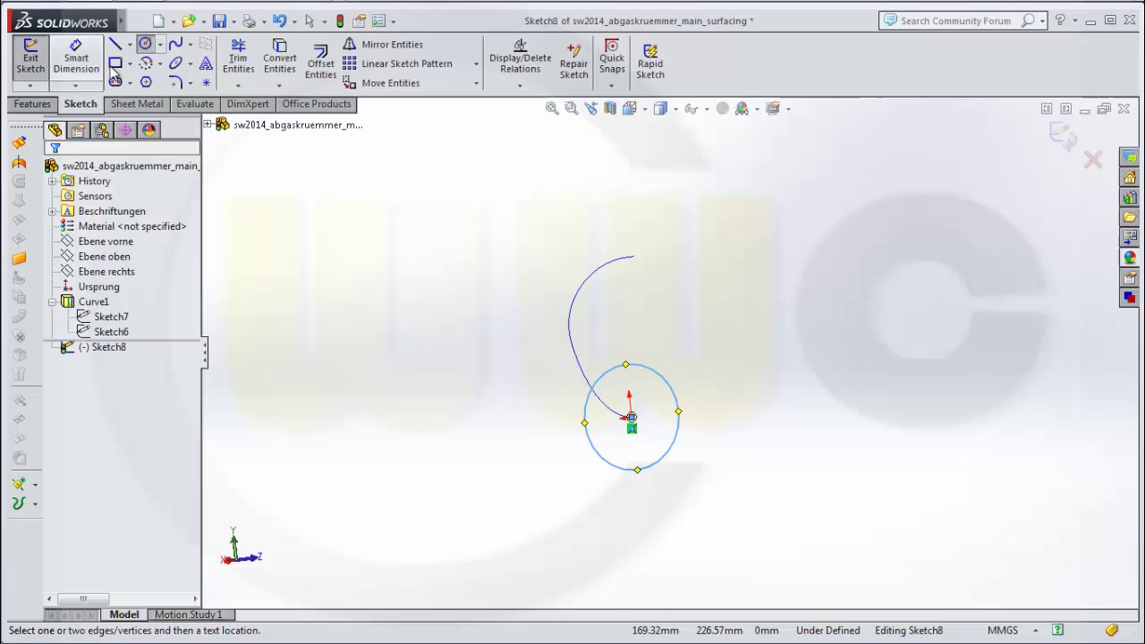
{"action": "left_click", "coordinate": [642, 372]}
{"action": "left_click", "coordinate": [720, 336]}
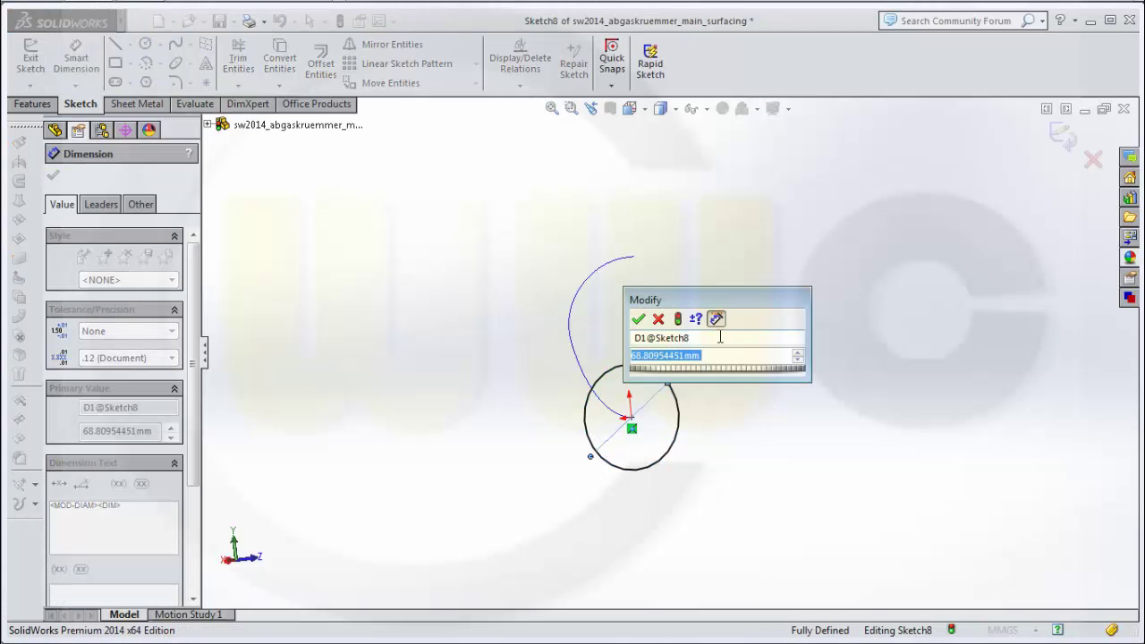
{"action": "type", "text": "50"}
{"action": "key", "text": "Return"}
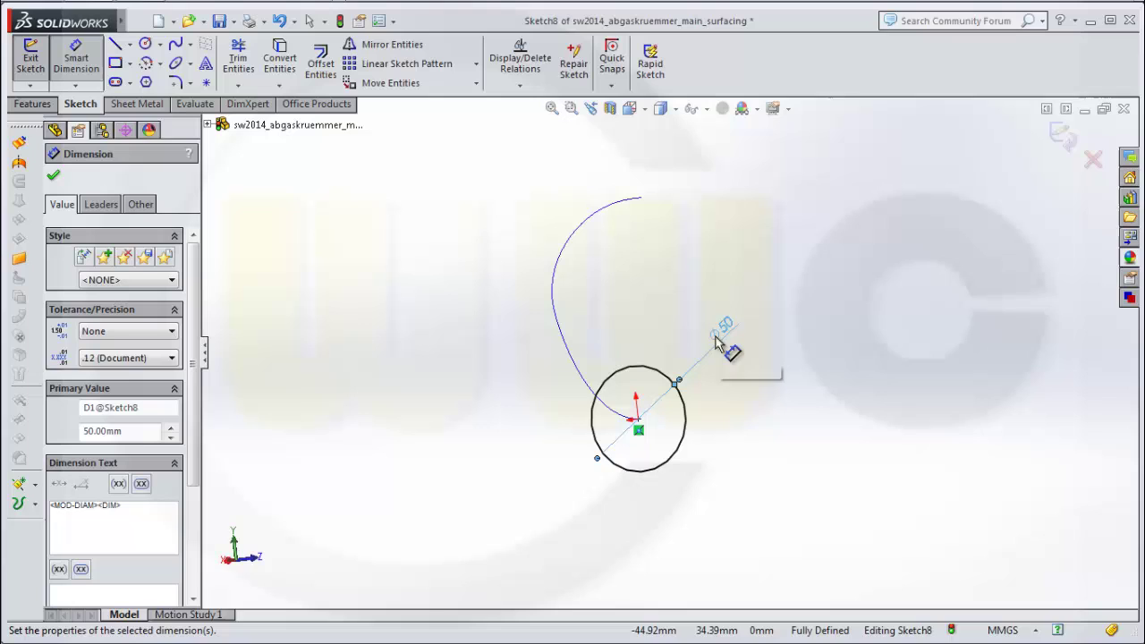
{"action": "left_click", "coordinate": [55, 179]}
{"action": "left_click", "coordinate": [1062, 134]}
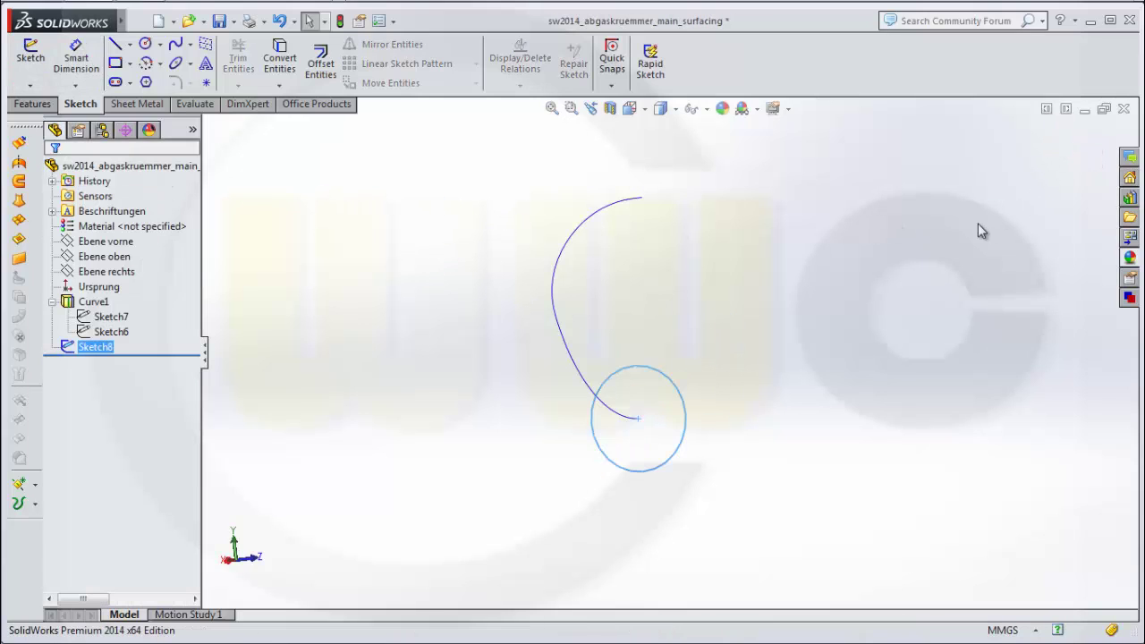
Step: Start a swept surface using Sketch8 as the profile and the arc as the path
{"action": "middle_click_drag", "start_coordinate": [977, 231], "coordinate": [796, 277]}
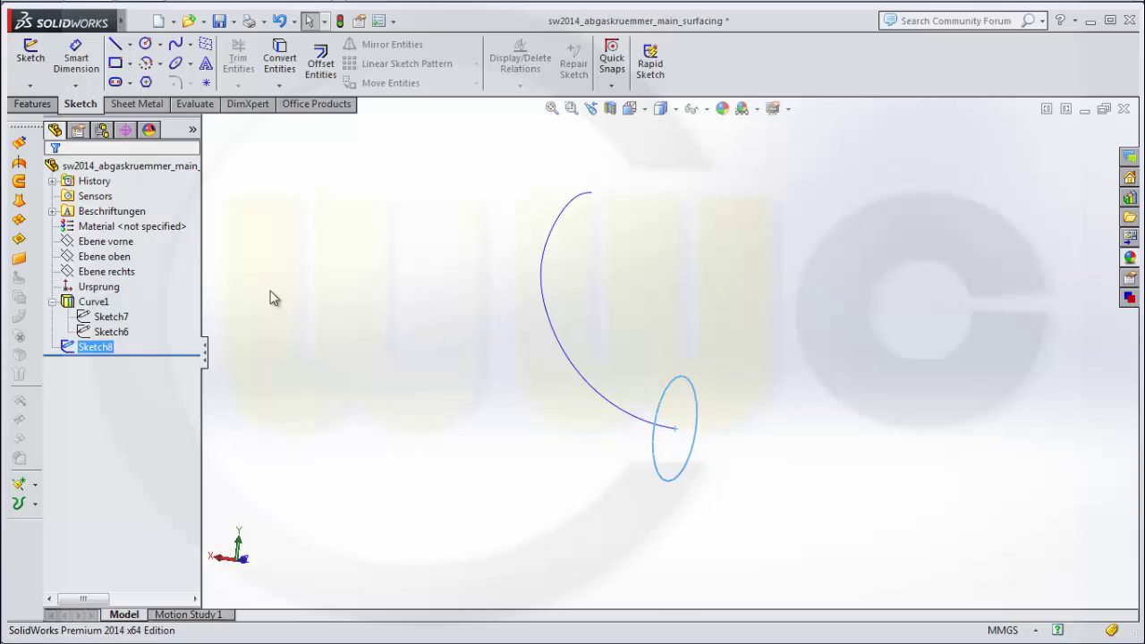
{"action": "left_click", "coordinate": [19, 183]}
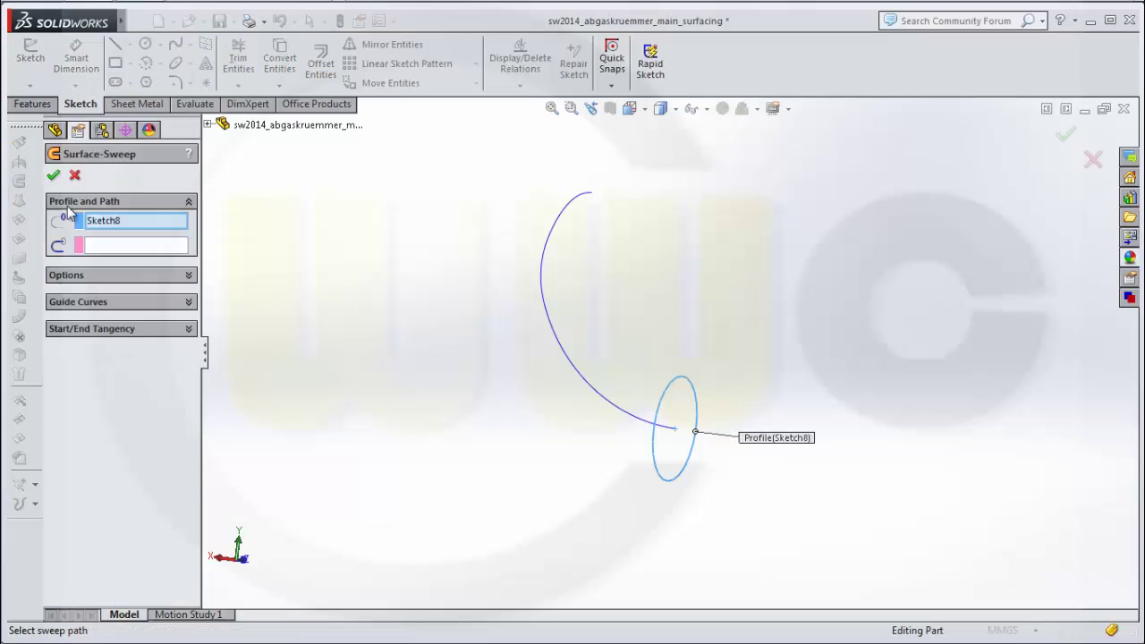
{"action": "left_click", "coordinate": [145, 249]}
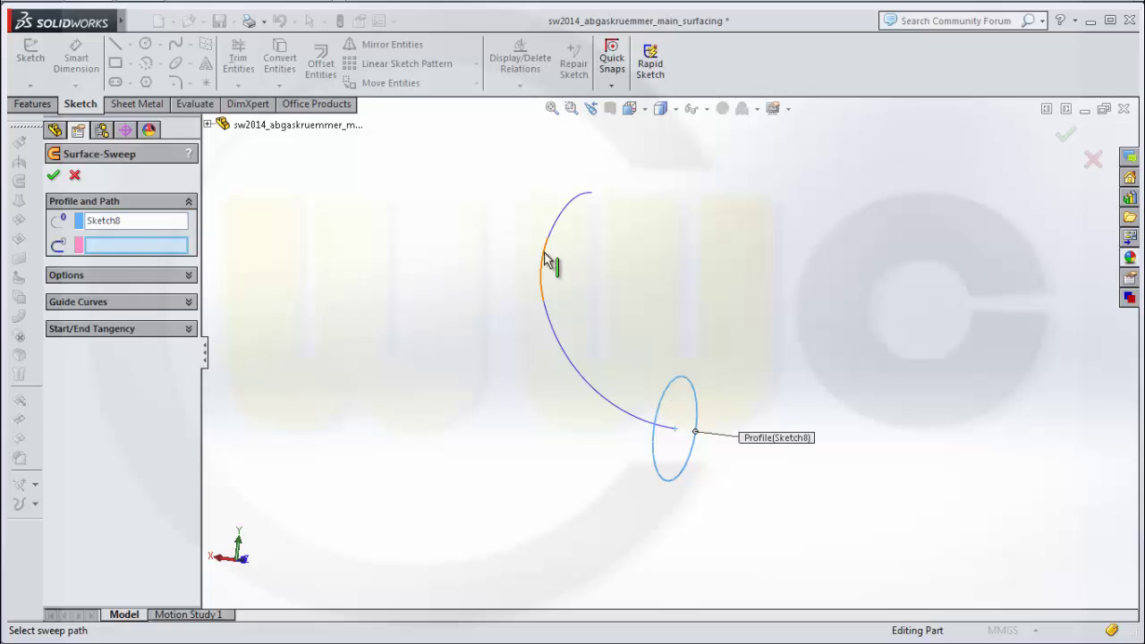
{"action": "left_click", "coordinate": [599, 395]}
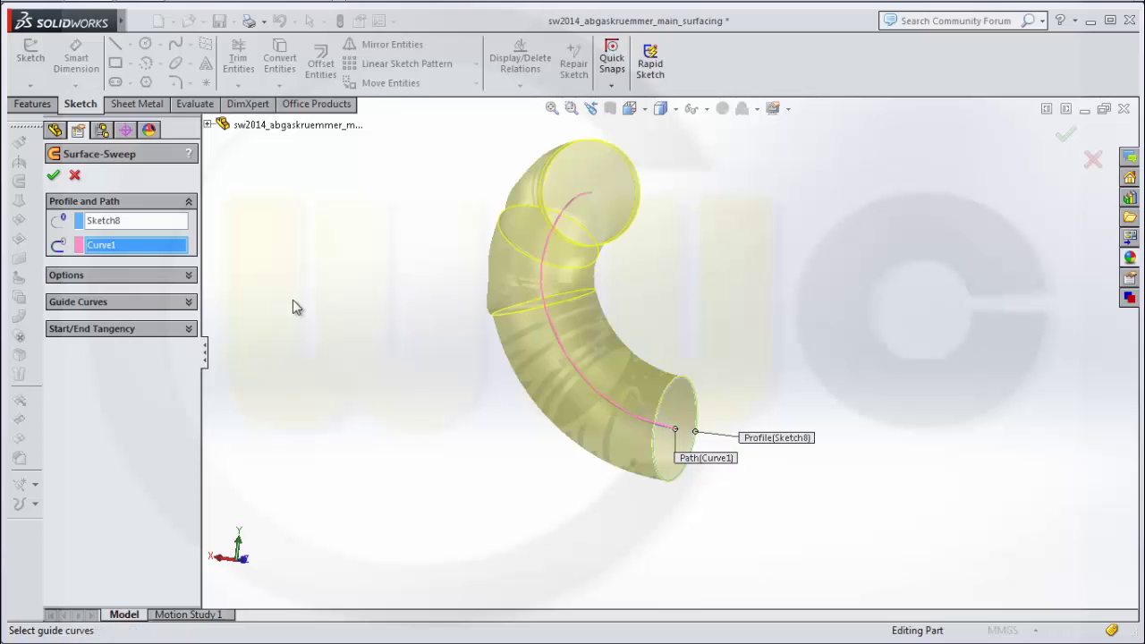
Step: Set the sweep to follow the path with Minimum Twist path alignment
{"action": "left_click", "coordinate": [190, 276]}
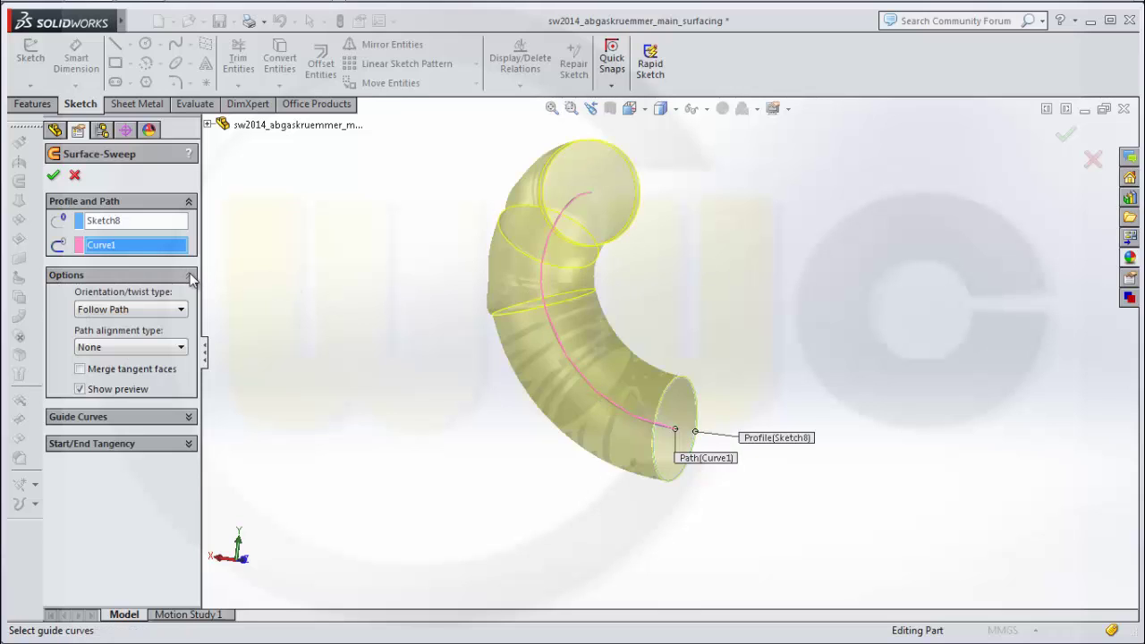
{"action": "left_click", "coordinate": [183, 313]}
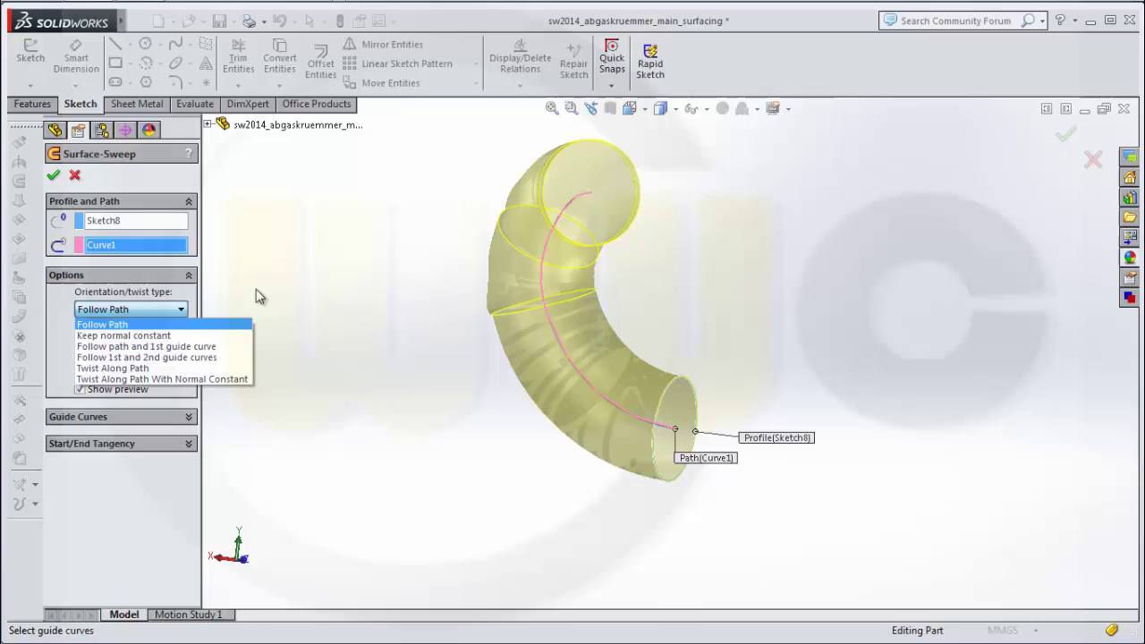
{"action": "left_click", "coordinate": [120, 326]}
{"action": "left_click", "coordinate": [181, 349]}
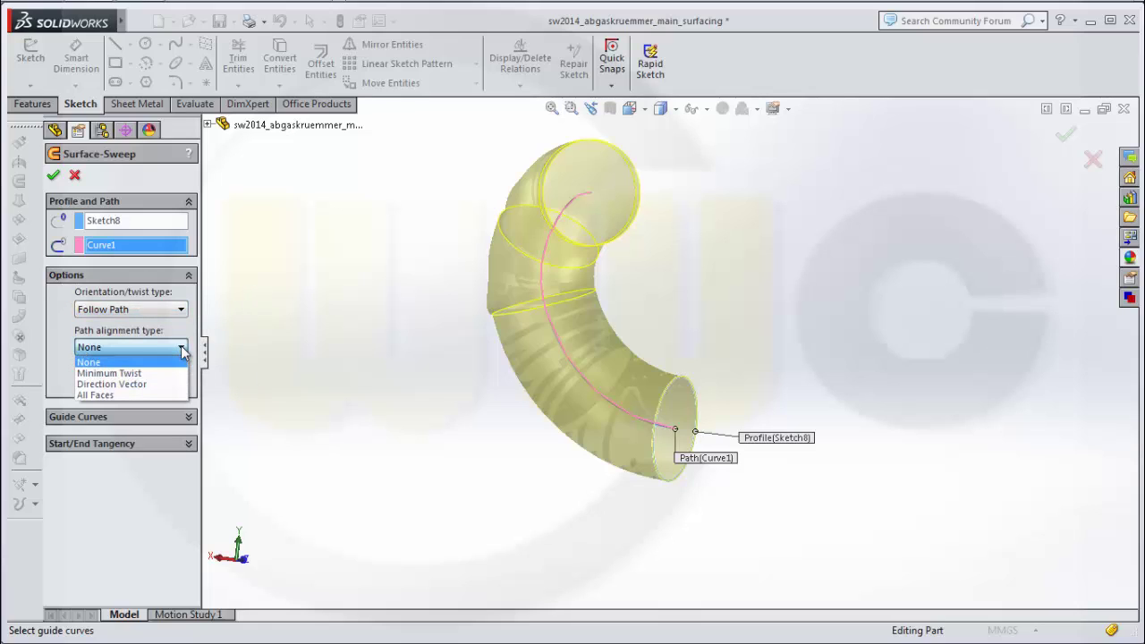
{"action": "left_click", "coordinate": [141, 374]}
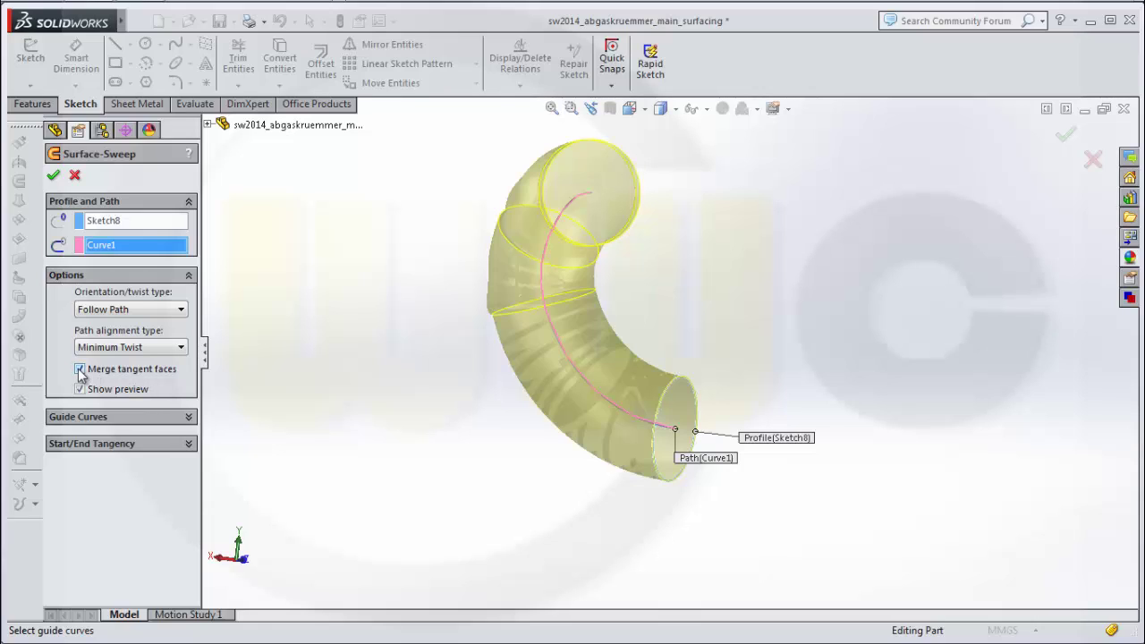
Step: Set both start and end tangency of the sweep to None
{"action": "left_click", "coordinate": [190, 421]}
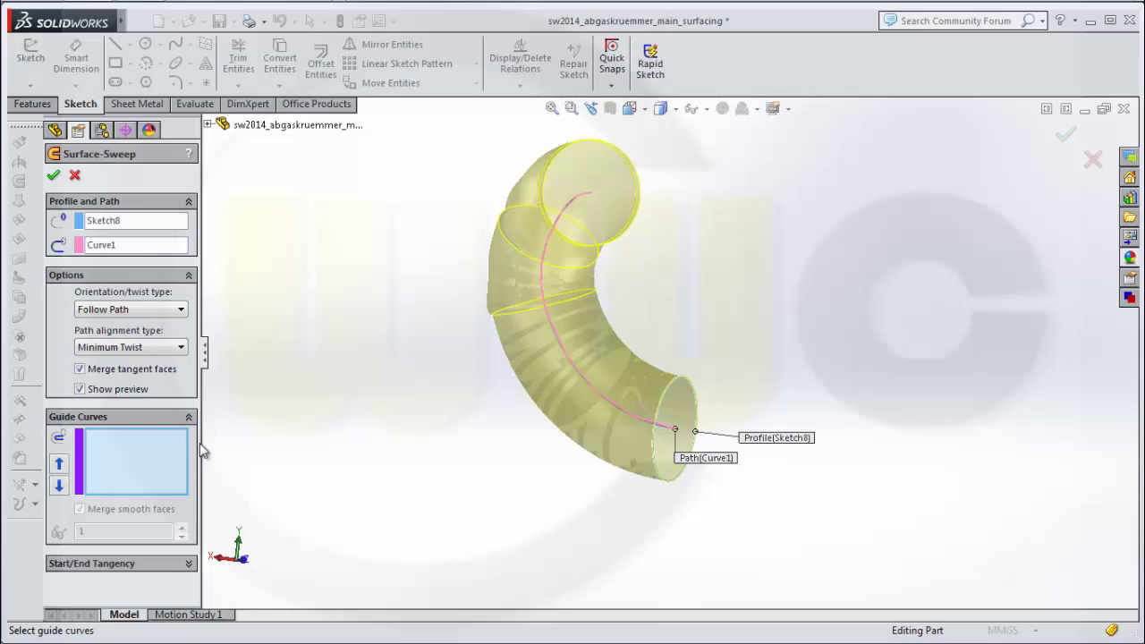
{"action": "left_click", "coordinate": [191, 565]}
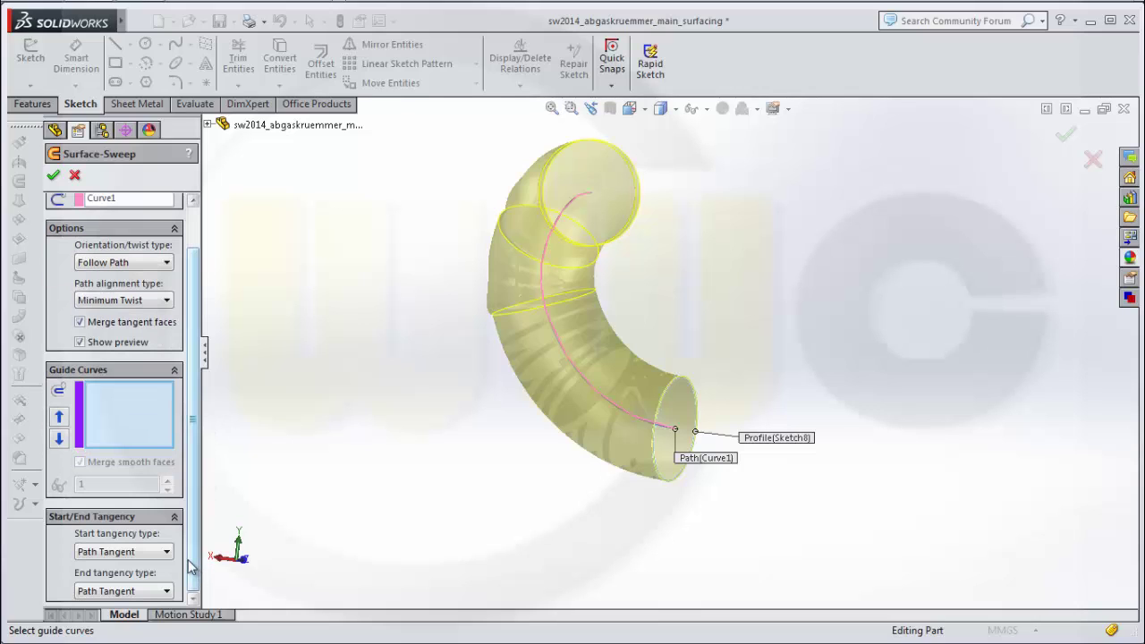
{"action": "left_click", "coordinate": [167, 552]}
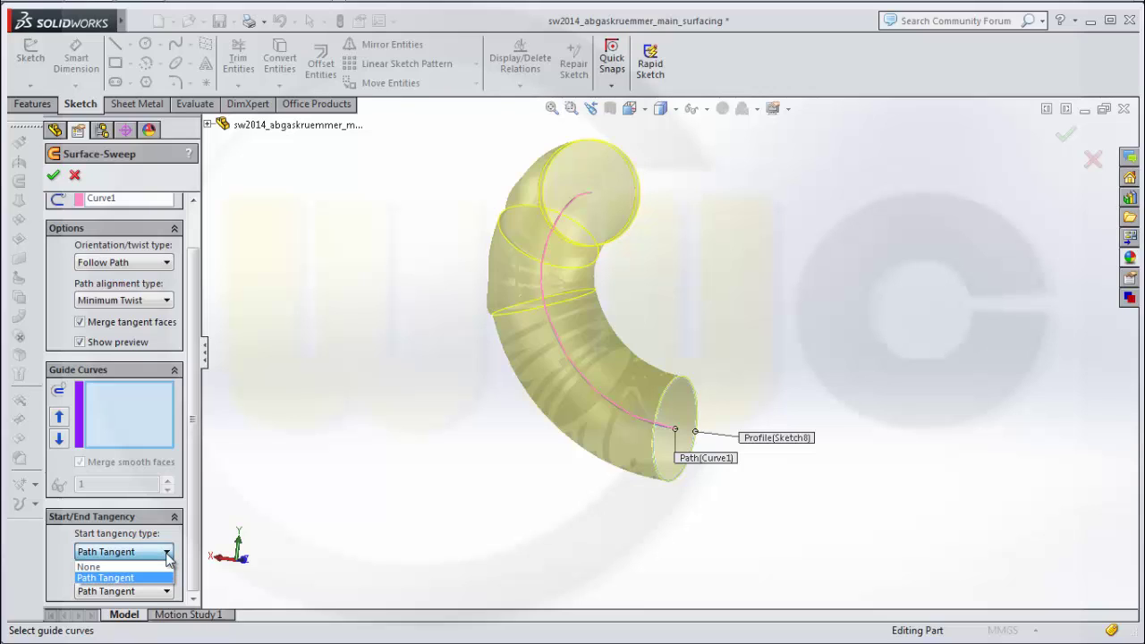
{"action": "left_click", "coordinate": [167, 555]}
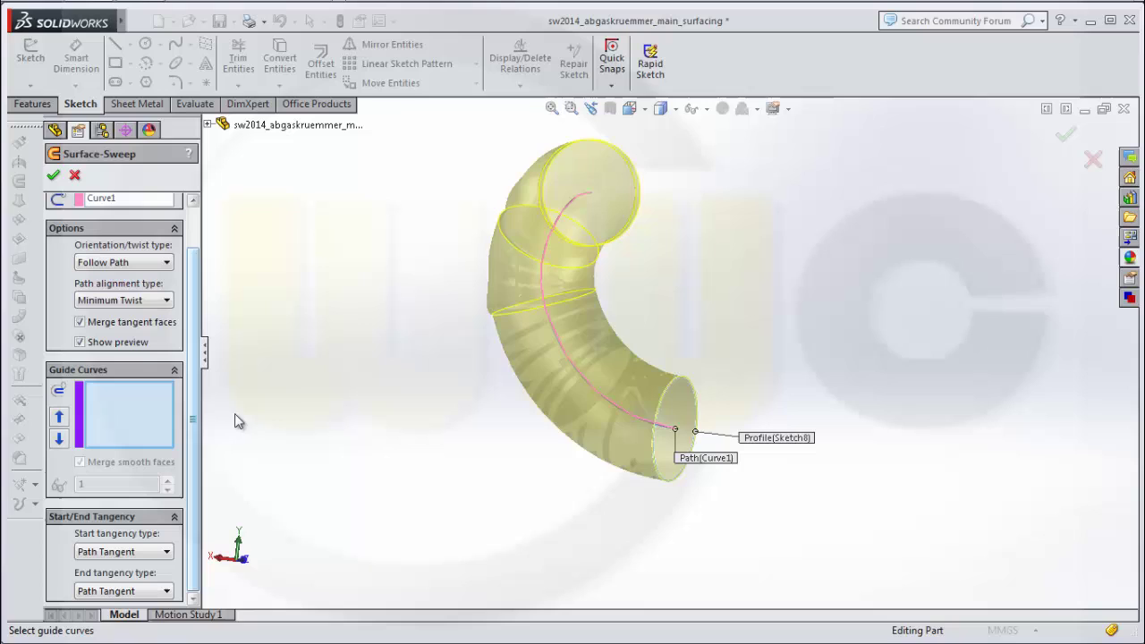
{"action": "scroll", "coordinate": [298, 434], "scroll_direction": "down", "scroll_amount": 2}
{"action": "scroll", "coordinate": [298, 434], "scroll_direction": "up", "scroll_amount": 4}
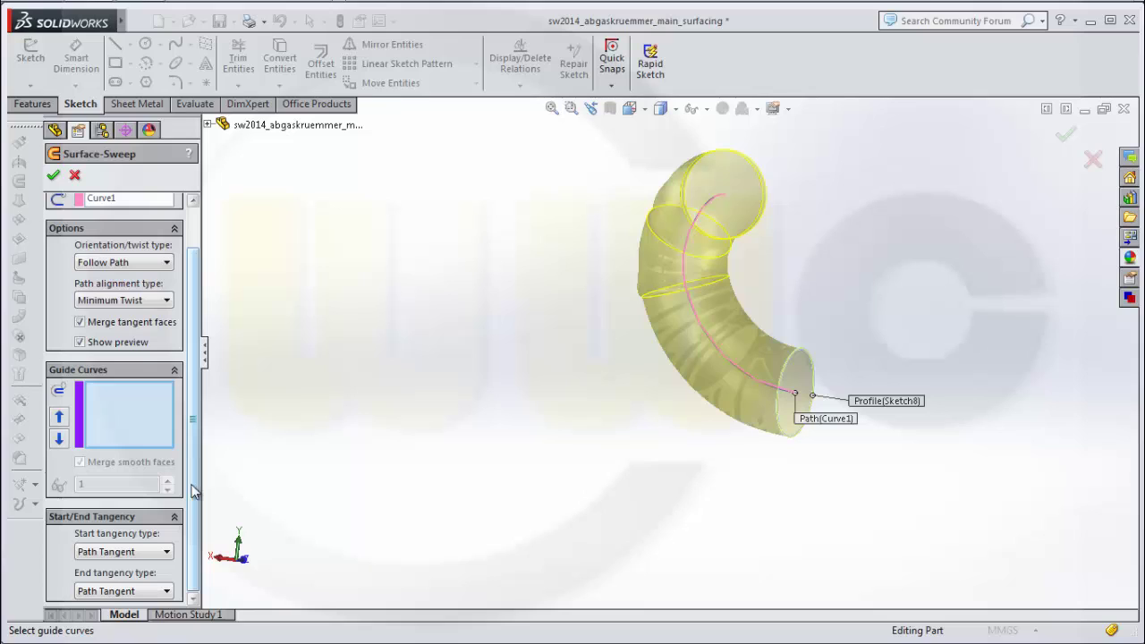
{"action": "left_click", "coordinate": [166, 551]}
{"action": "left_click", "coordinate": [159, 568]}
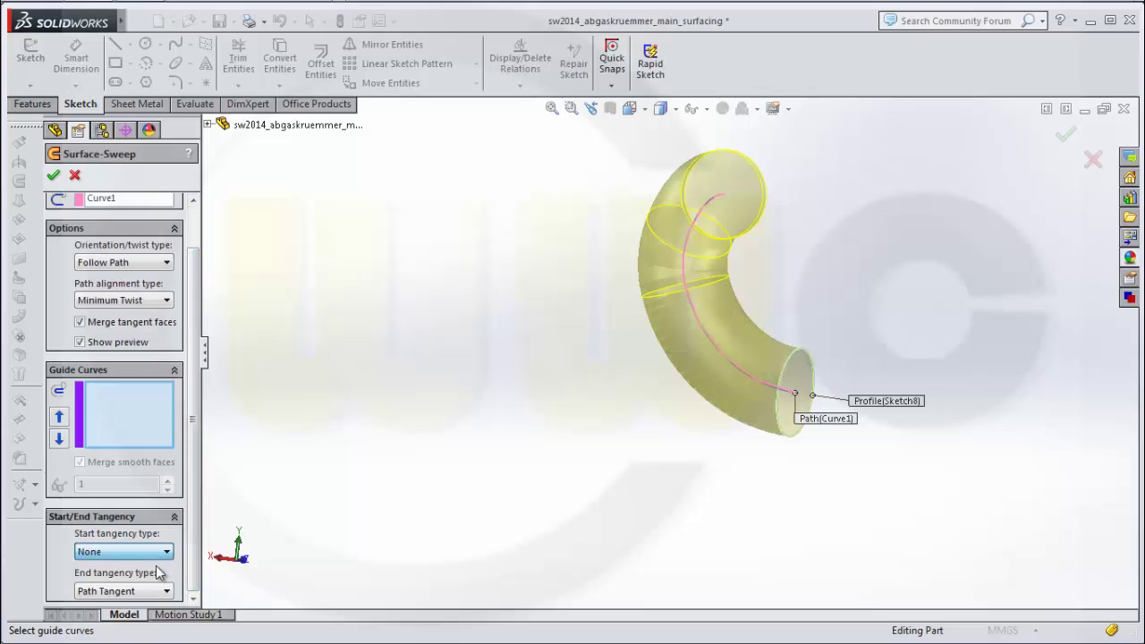
{"action": "left_click", "coordinate": [171, 594]}
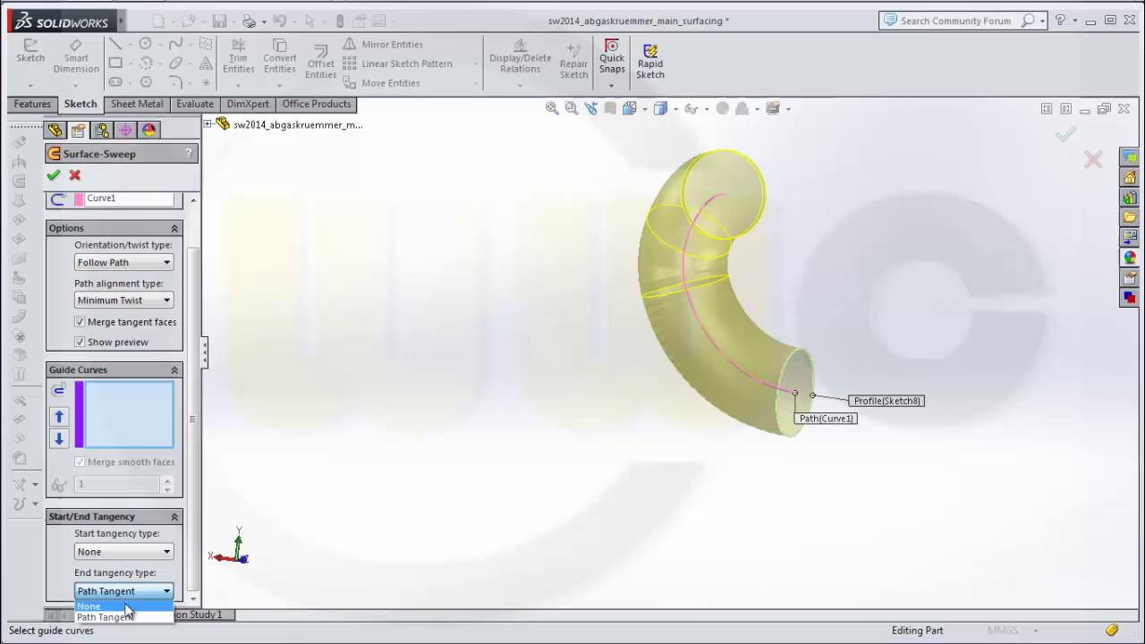
{"action": "left_click", "coordinate": [127, 606]}
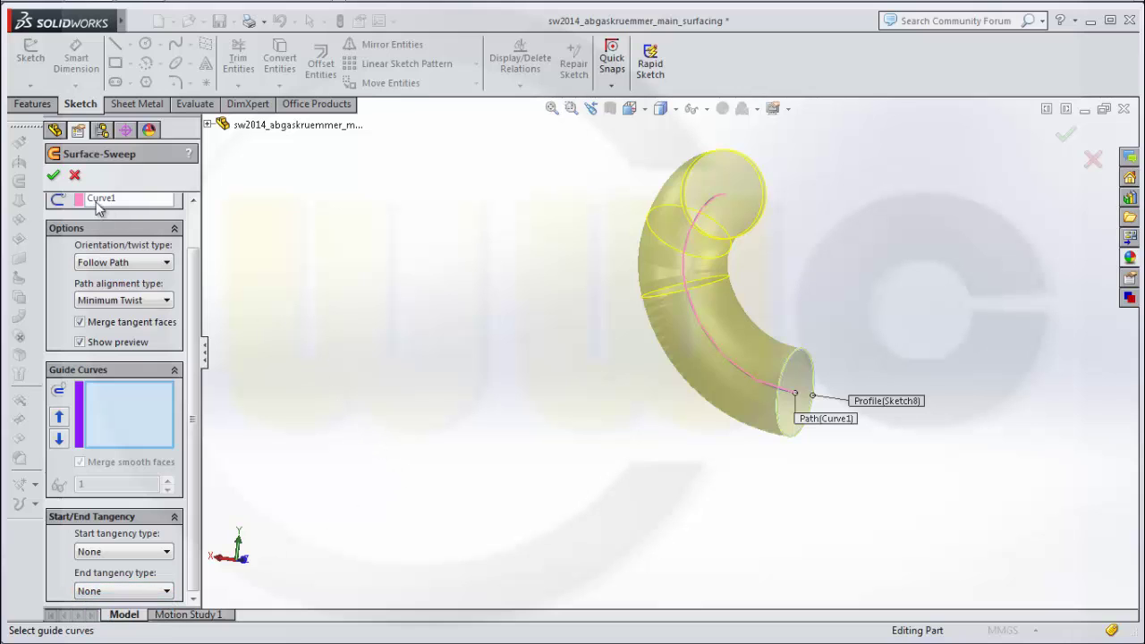
Step: Confirm Surface-Sweep1, then orbit and zoom to inspect the bent pipe from several sides
{"action": "left_click", "coordinate": [55, 177]}
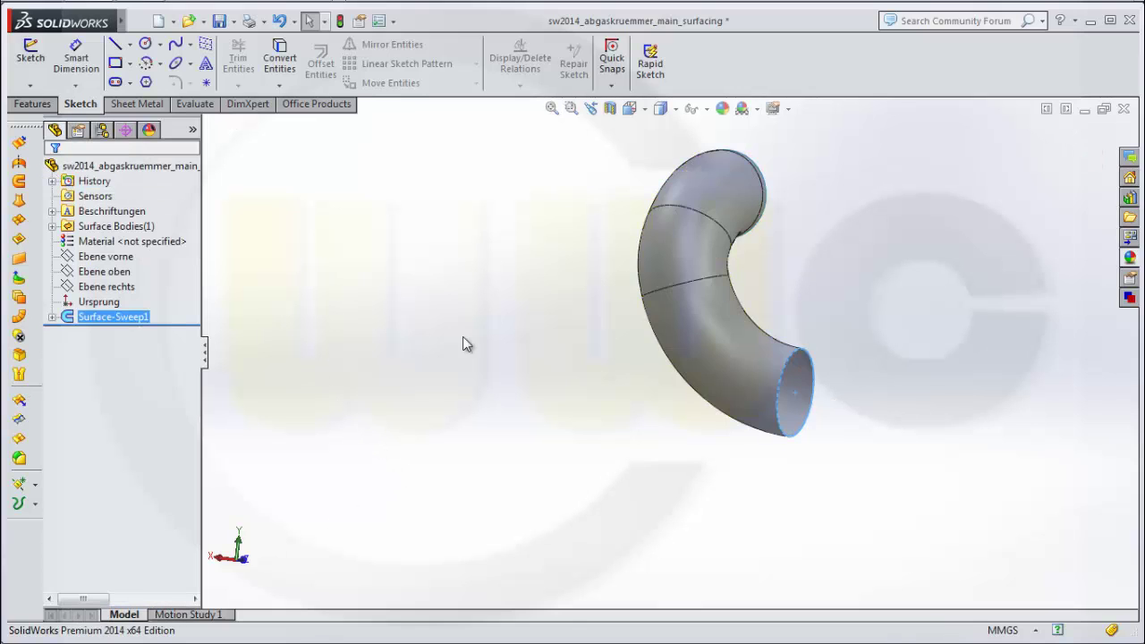
{"action": "middle_click_drag", "start_coordinate": [463, 340], "coordinate": [501, 356]}
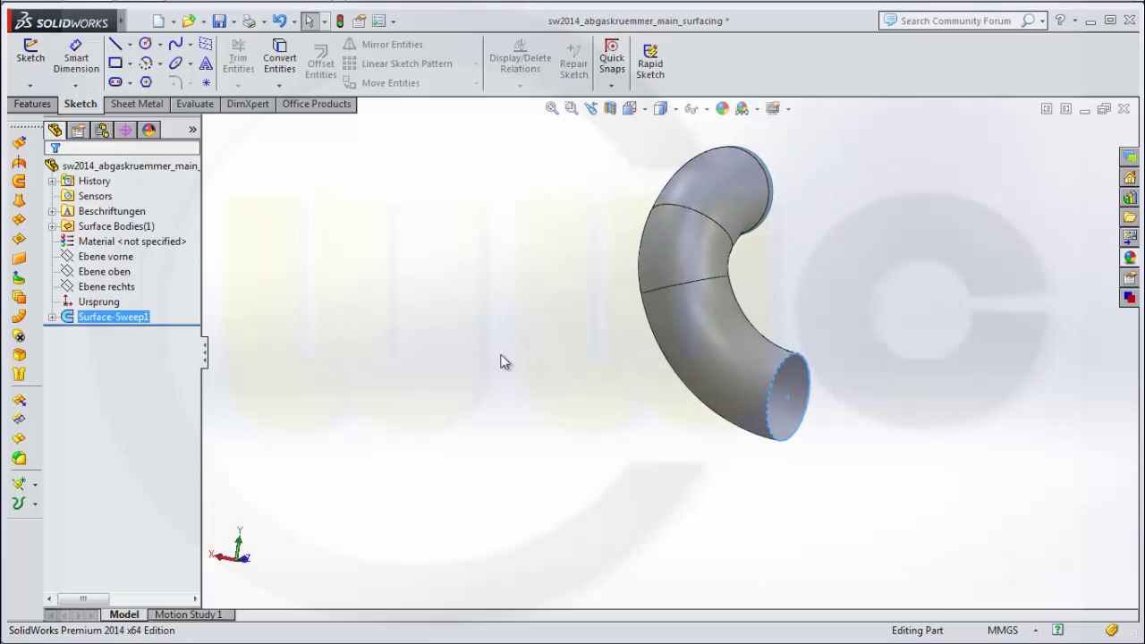
{"action": "scroll", "coordinate": [559, 326], "scroll_direction": "up", "scroll_amount": 2}
{"action": "middle_click_drag", "start_coordinate": [559, 326], "coordinate": [552, 288]}
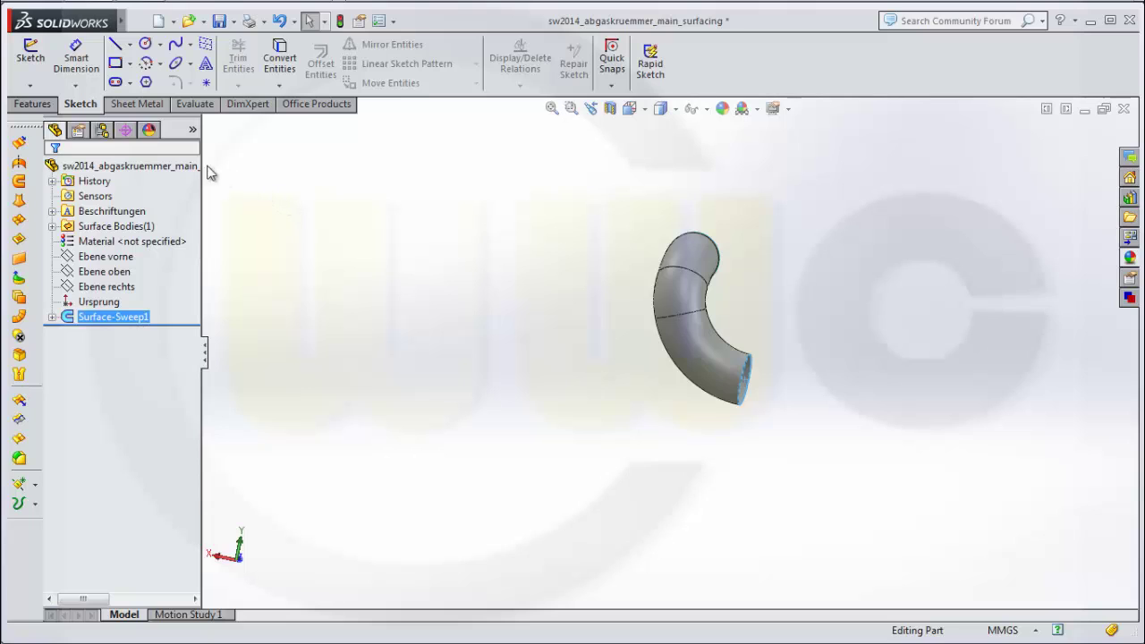
Step: Start a Linear Pattern of the pipe bend, then cancel it
{"action": "left_click", "coordinate": [32, 104]}
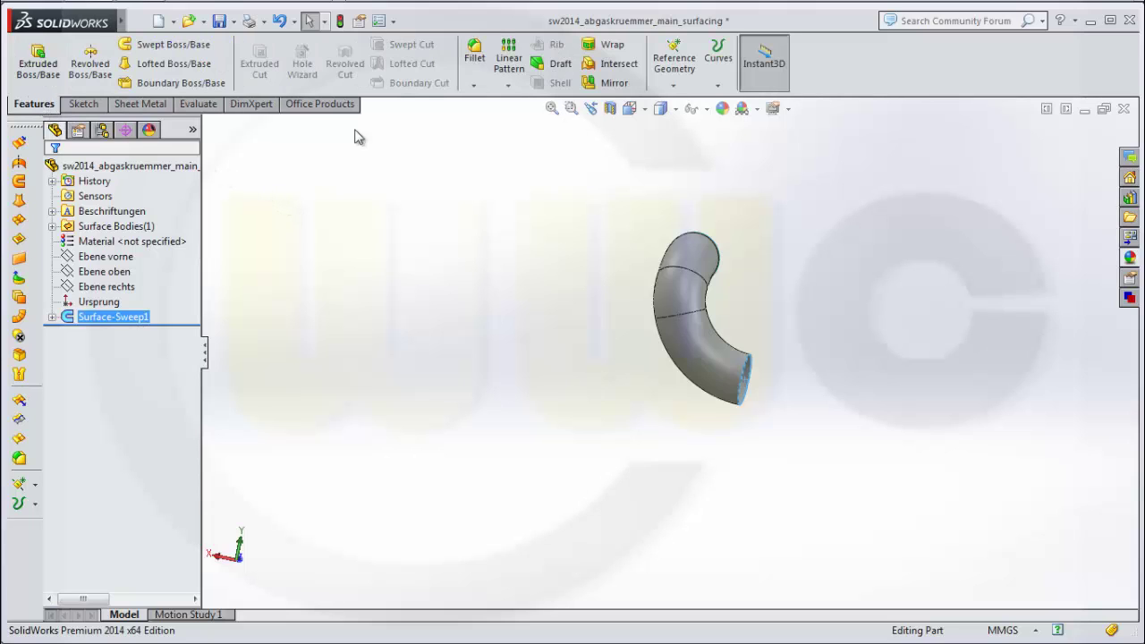
{"action": "left_click", "coordinate": [509, 59]}
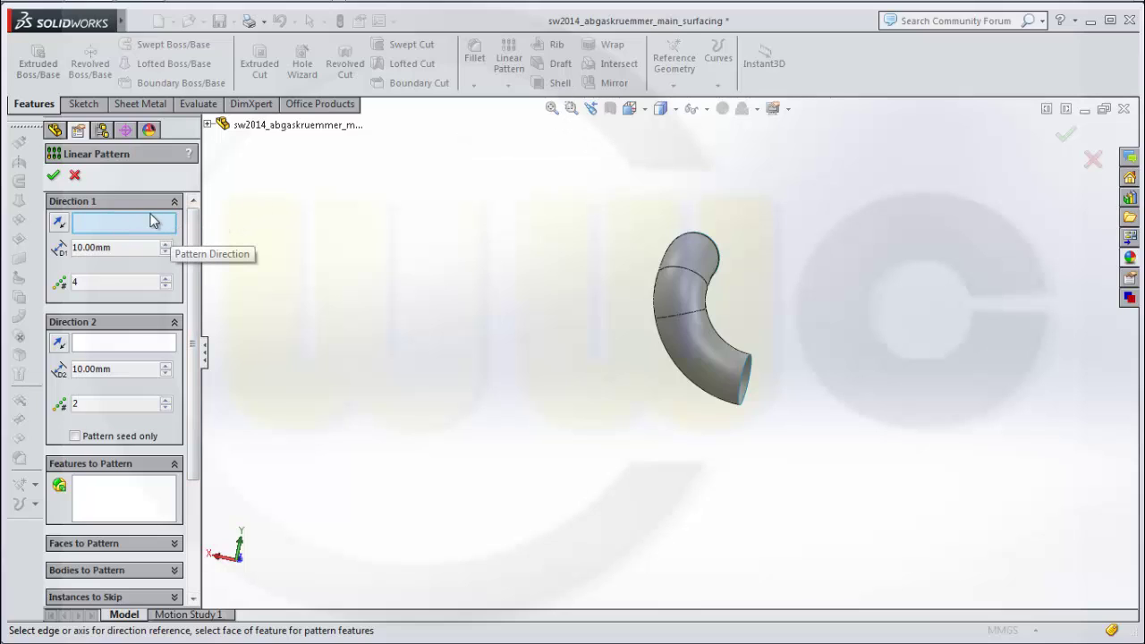
{"action": "left_click", "coordinate": [77, 176]}
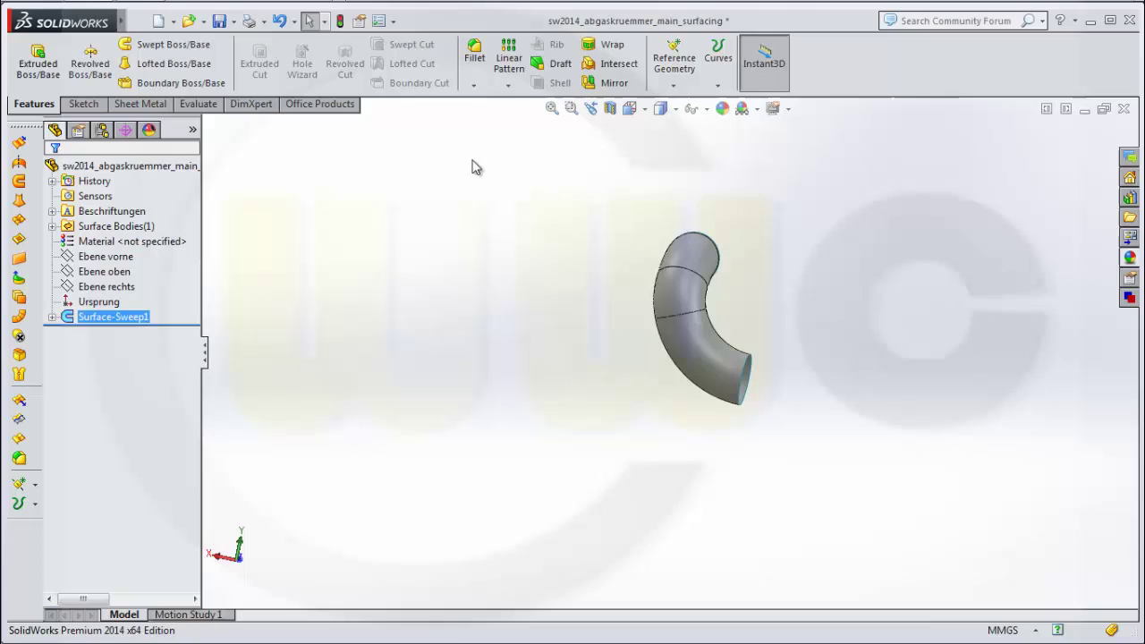
Step: Create reference axis Axis1 from the two planes Ebene oben and Ebene vorne
{"action": "left_click", "coordinate": [673, 85]}
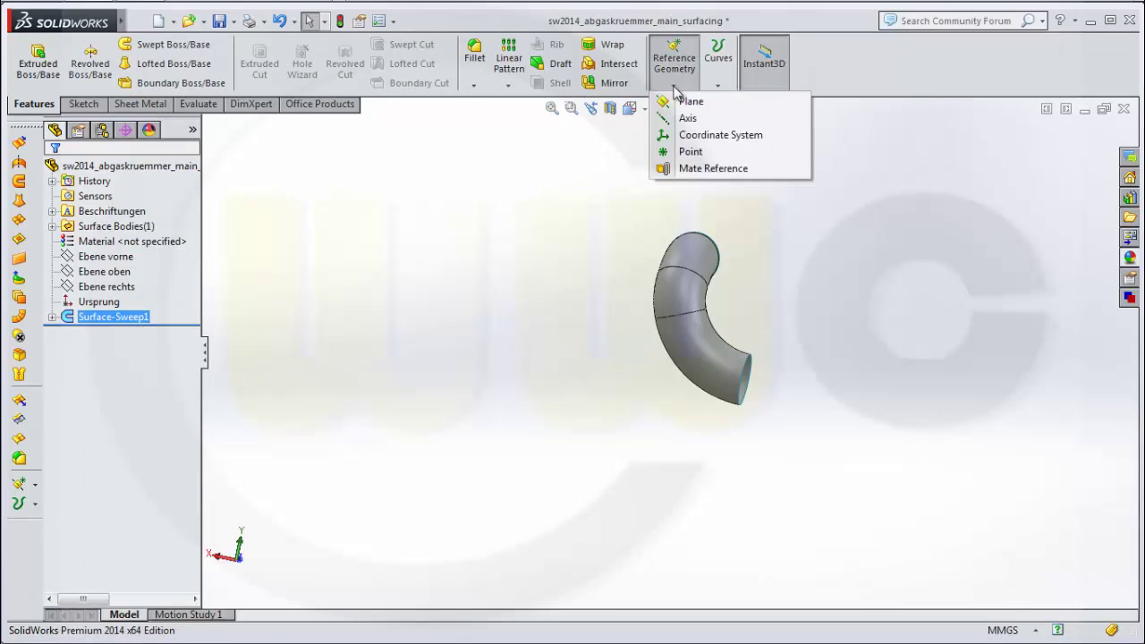
{"action": "left_click", "coordinate": [684, 118]}
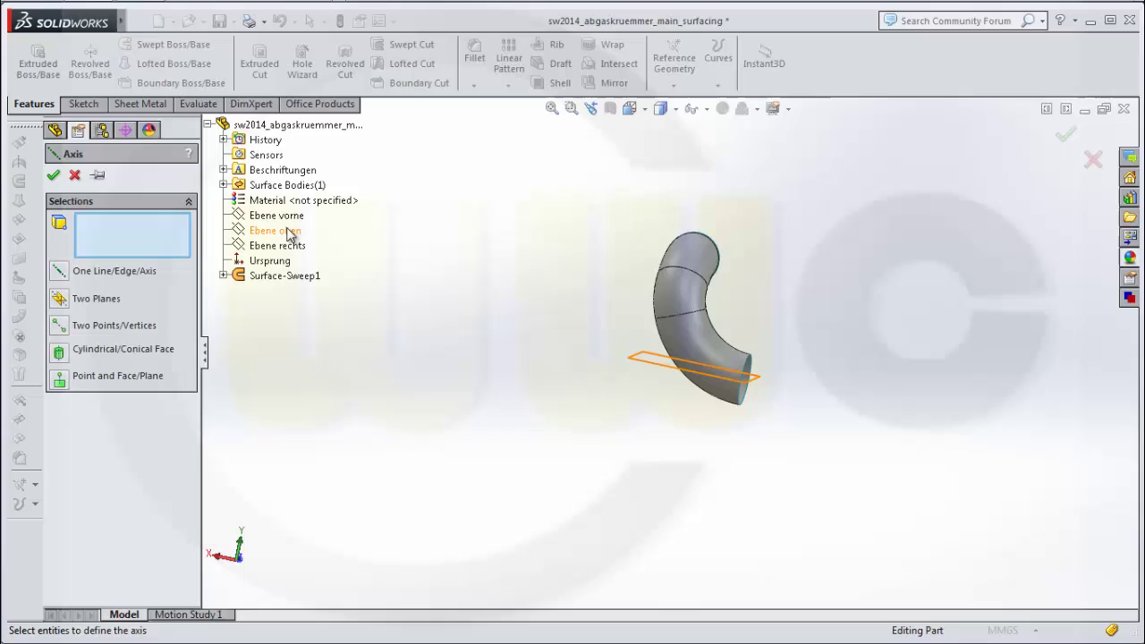
{"action": "left_click", "coordinate": [291, 234]}
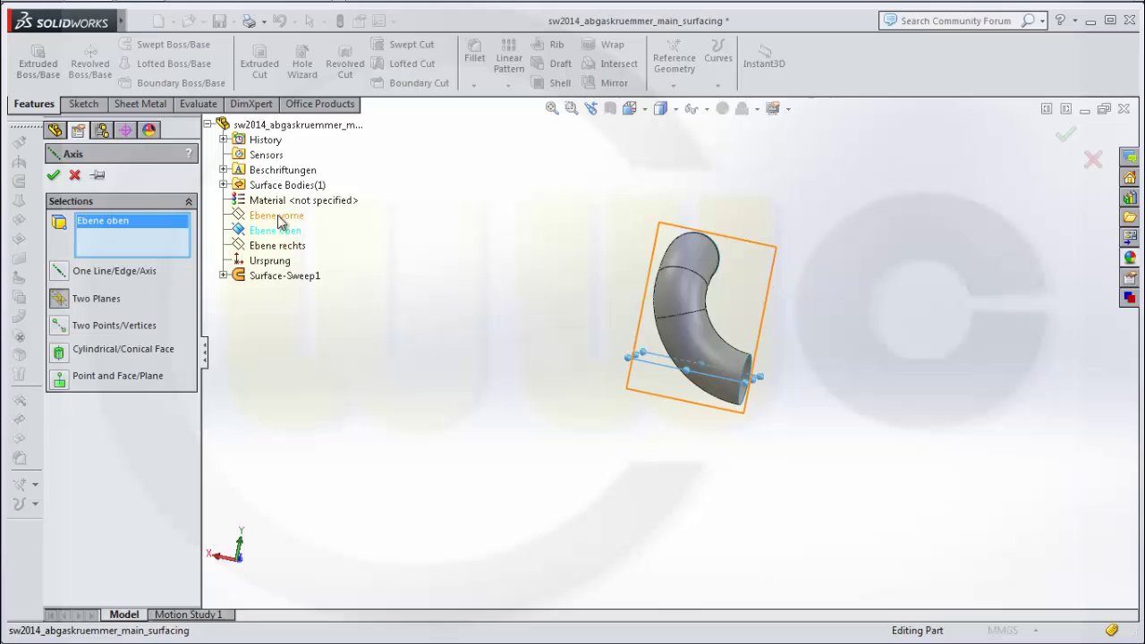
{"action": "left_click", "coordinate": [277, 216]}
{"action": "left_click", "coordinate": [53, 174]}
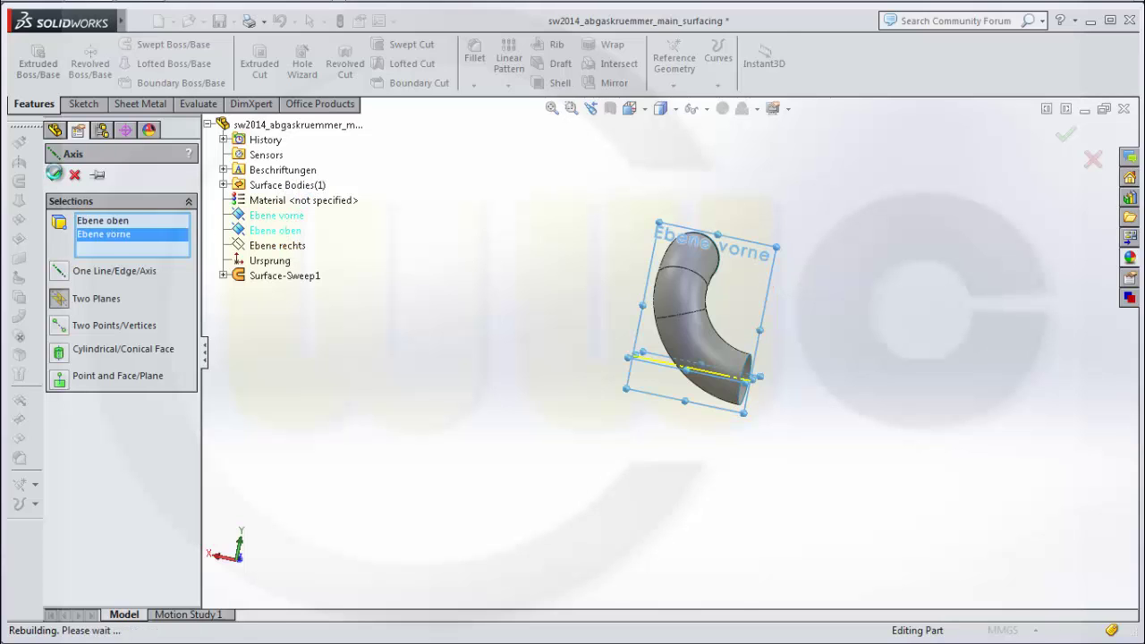
{"action": "mouse_move", "coordinate": [454, 233]}
{"action": "middle_mouse_down"}
{"action": "mouse_move", "coordinate": [424, 236]}
{"action": "mouse_move", "coordinate": [436, 233]}
{"action": "middle_mouse_up"}
{"action": "key", "text": "Escape"}
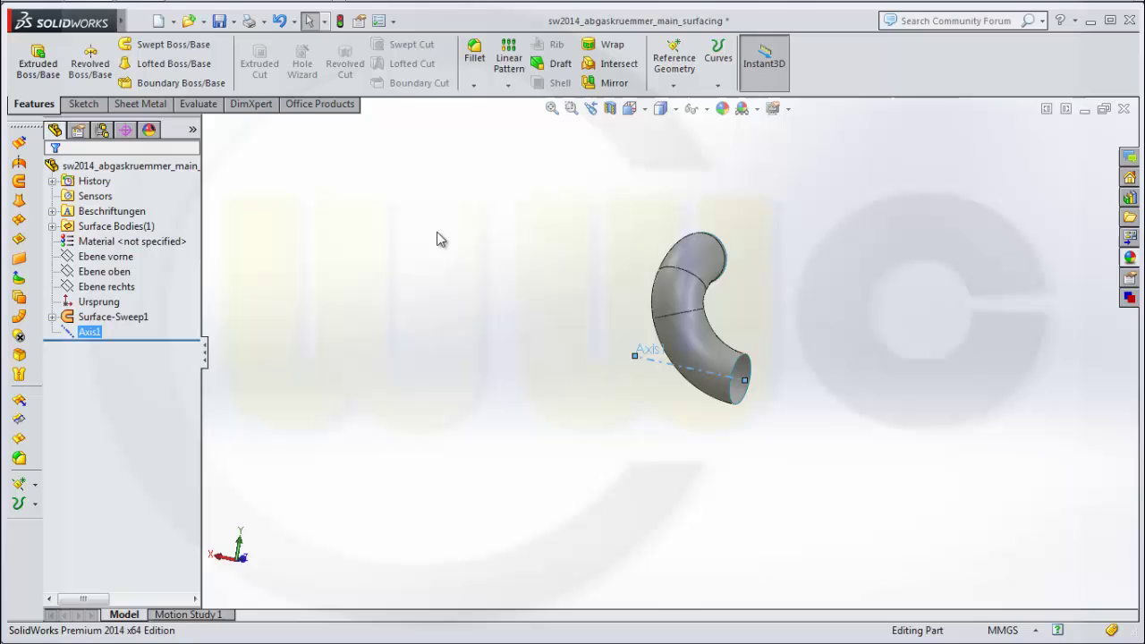
Step: Linear-pattern Surface-Sweep1 along Axis1 as 3 instances spaced 82 mm apart
{"action": "left_click", "coordinate": [677, 70]}
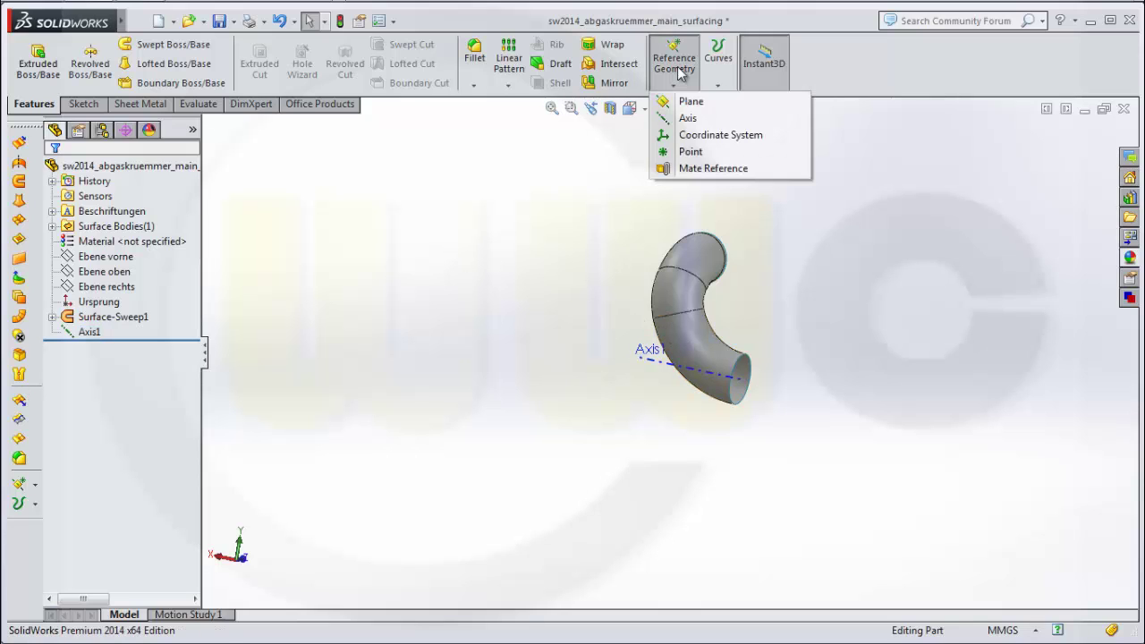
{"action": "left_click", "coordinate": [508, 59]}
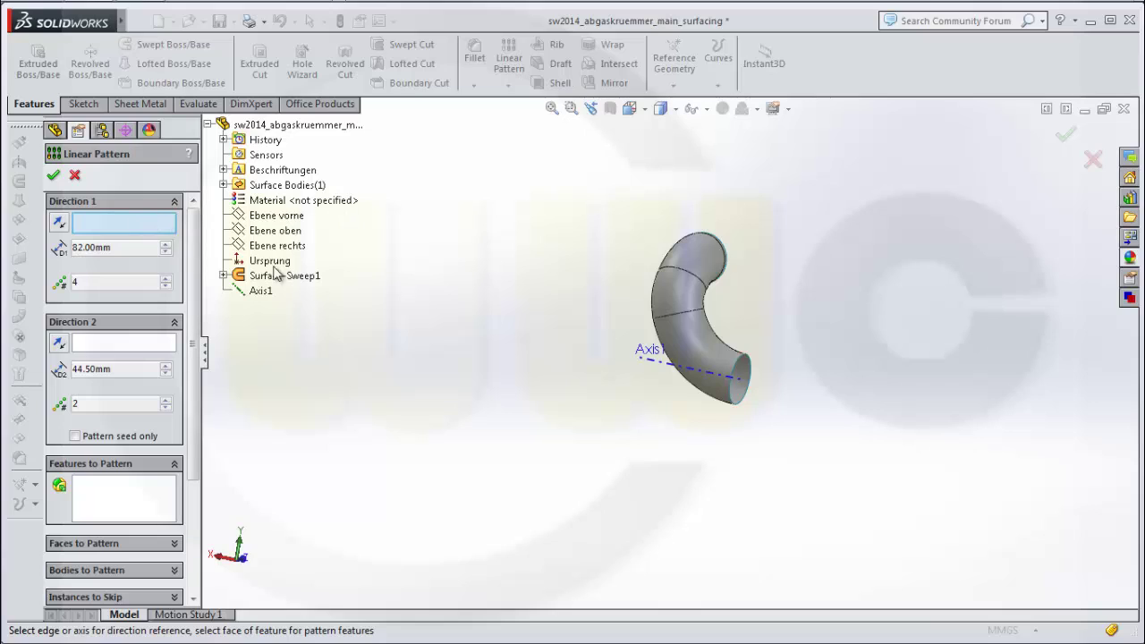
{"action": "left_click", "coordinate": [662, 374]}
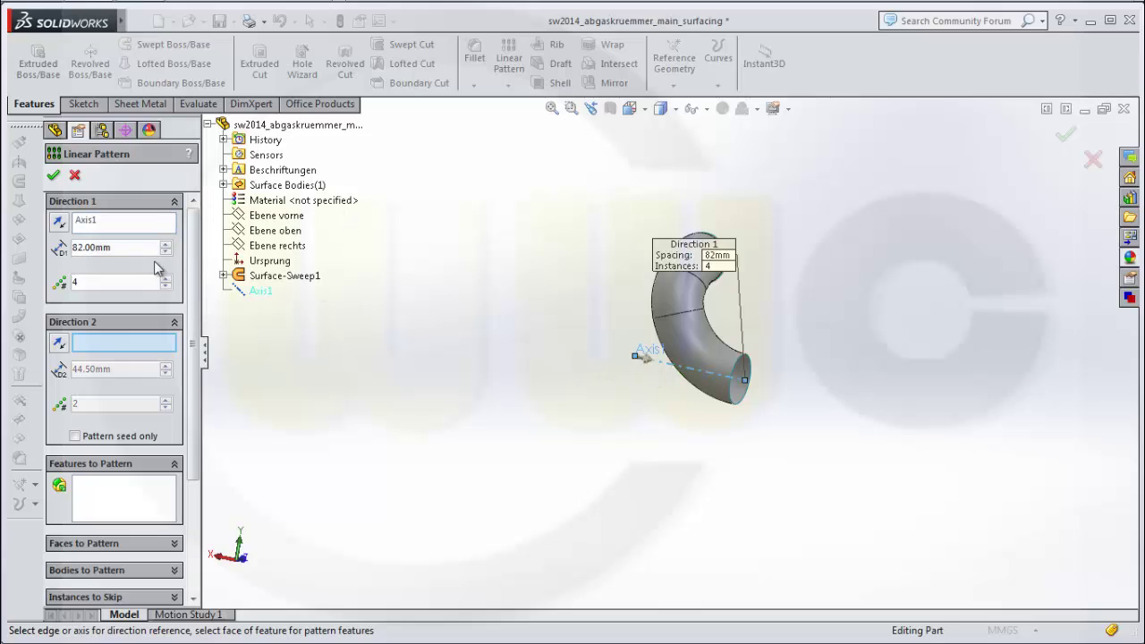
{"action": "double_click", "coordinate": [75, 282]}
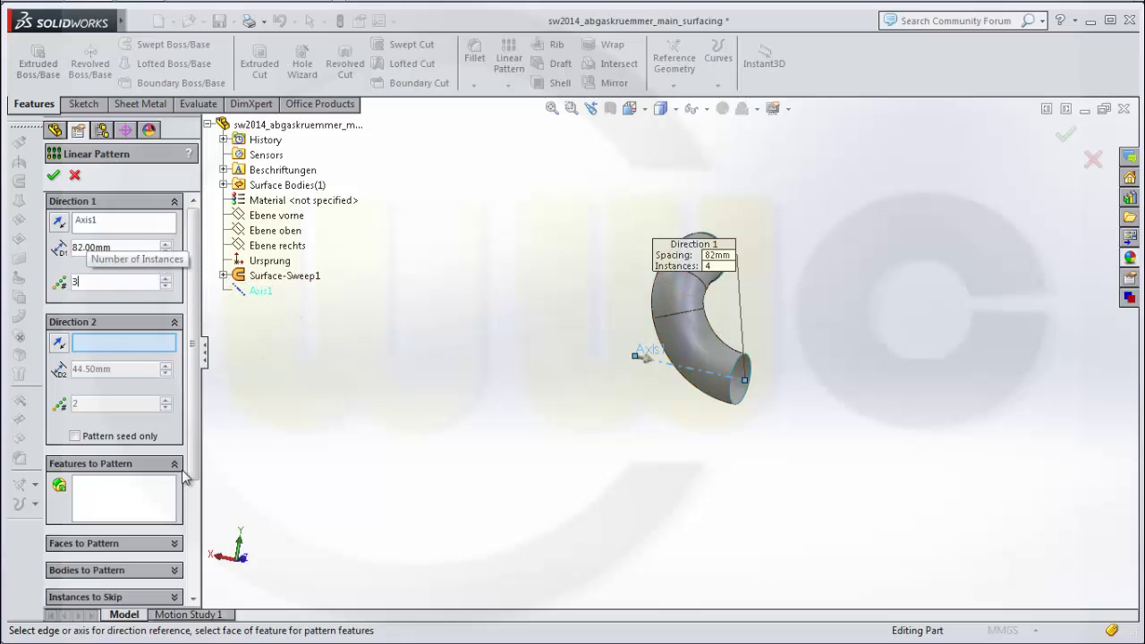
{"action": "scroll", "coordinate": [185, 478], "scroll_direction": "down", "scroll_amount": 5}
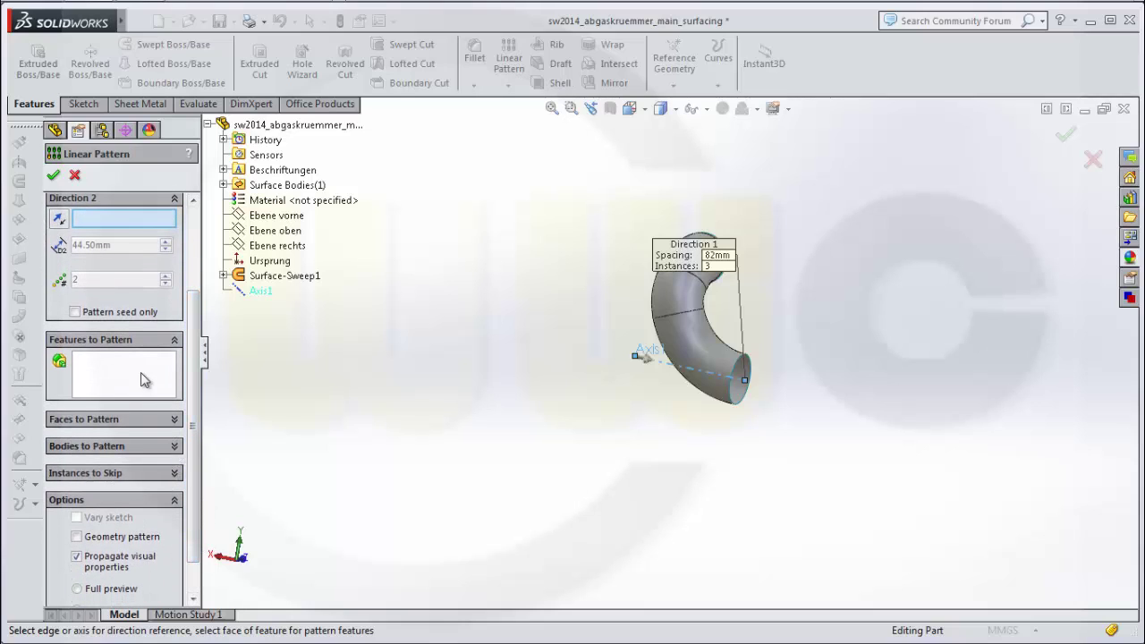
{"action": "left_click", "coordinate": [176, 449]}
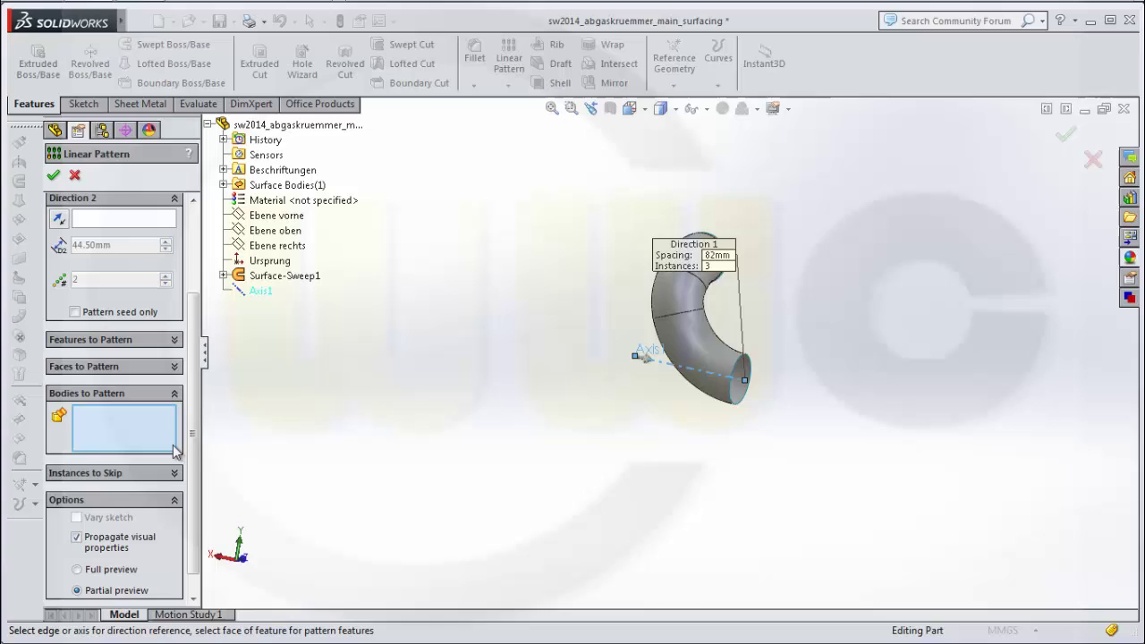
{"action": "left_click", "coordinate": [699, 345]}
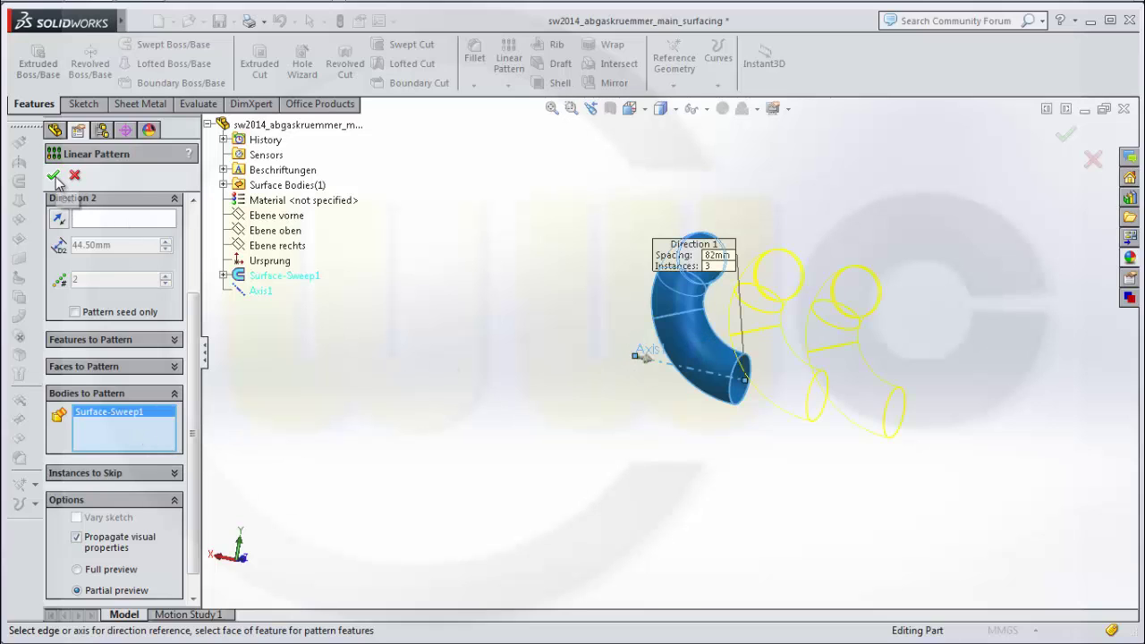
{"action": "key", "text": "Return"}
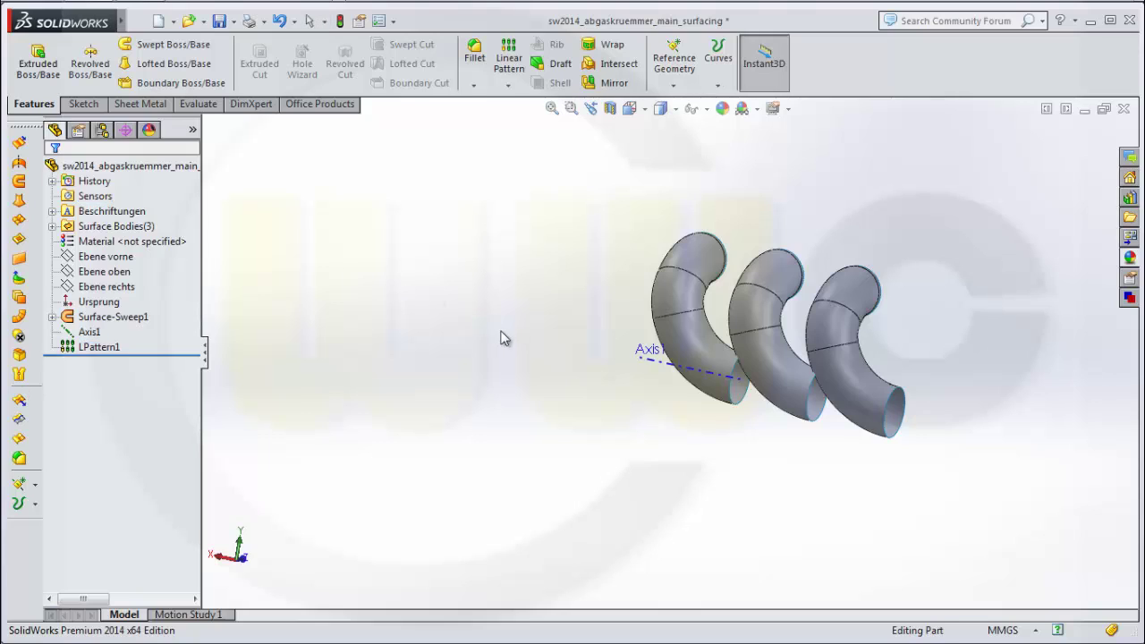
Step: Orbit around the three bends and start Extend Surface at 269 mm, Linear
{"action": "middle_click_drag", "start_coordinate": [548, 312], "coordinate": [384, 317]}
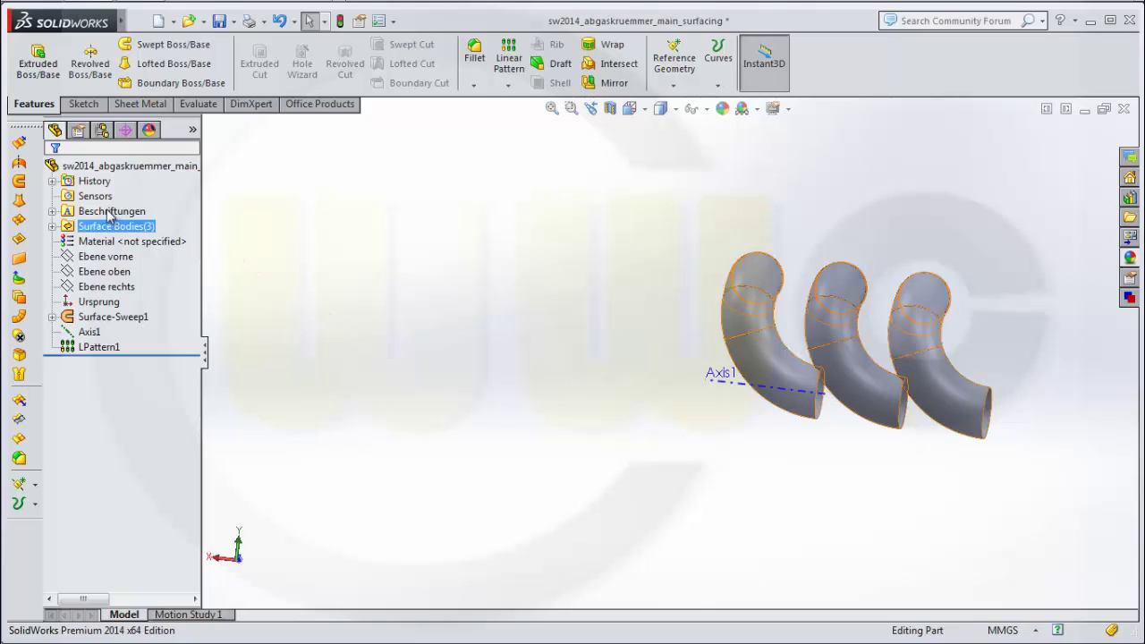
{"action": "left_click", "coordinate": [20, 401]}
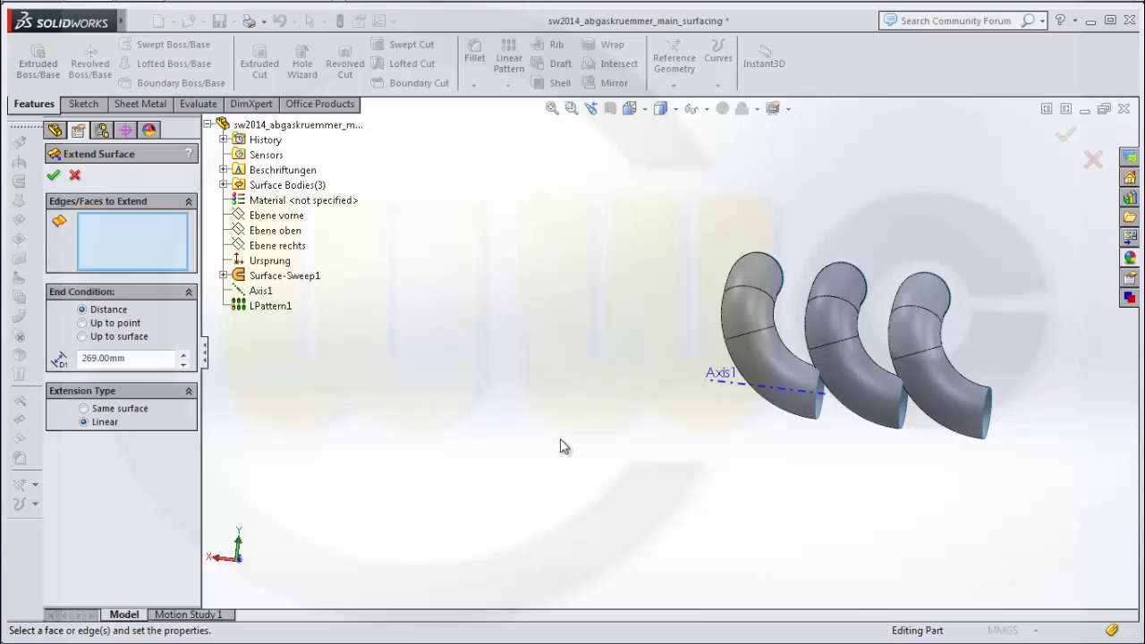
Step: Extend the first pipe's open end edge linearly by 269 mm into a straight collector
{"action": "middle_click_drag", "start_coordinate": [560, 438], "coordinate": [506, 432]}
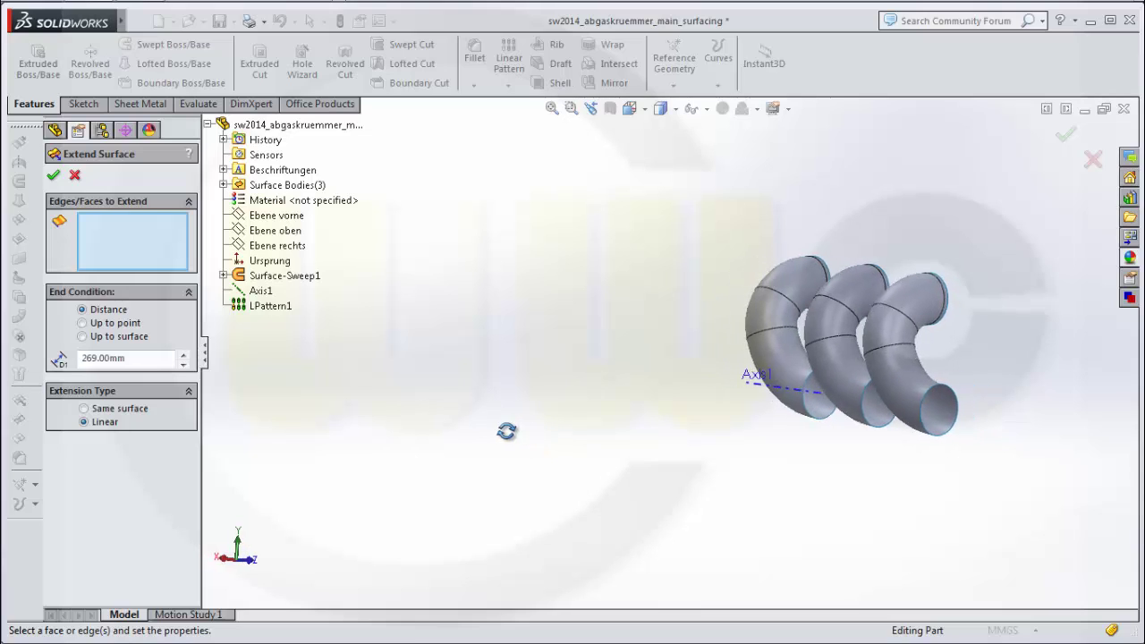
{"action": "left_click", "coordinate": [810, 420]}
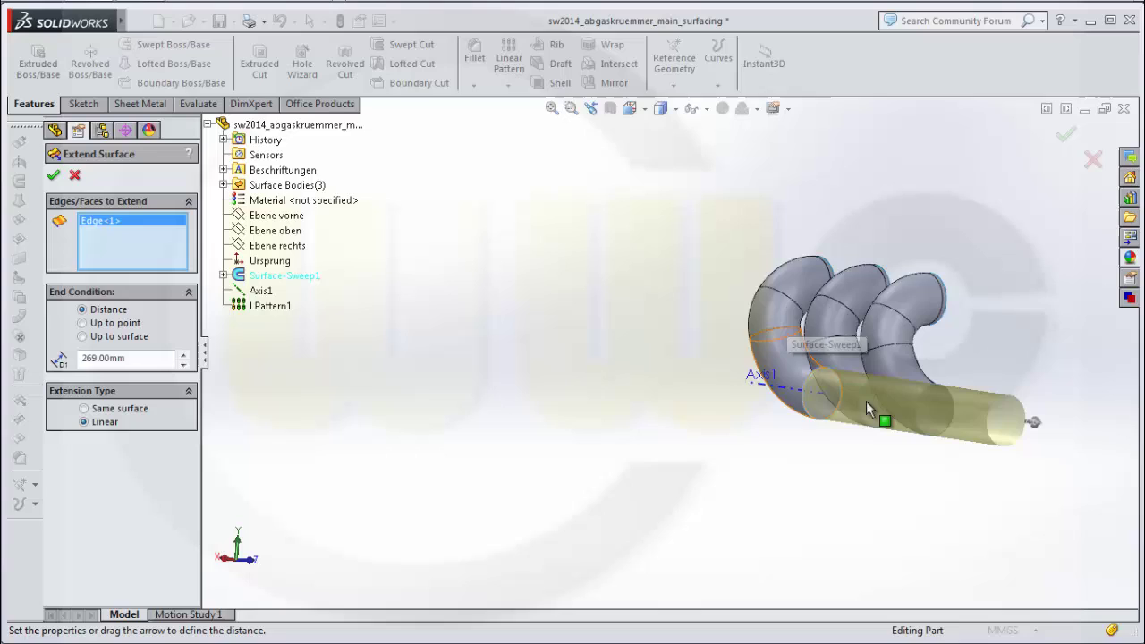
{"action": "middle_click_drag", "start_coordinate": [867, 410], "coordinate": [796, 435]}
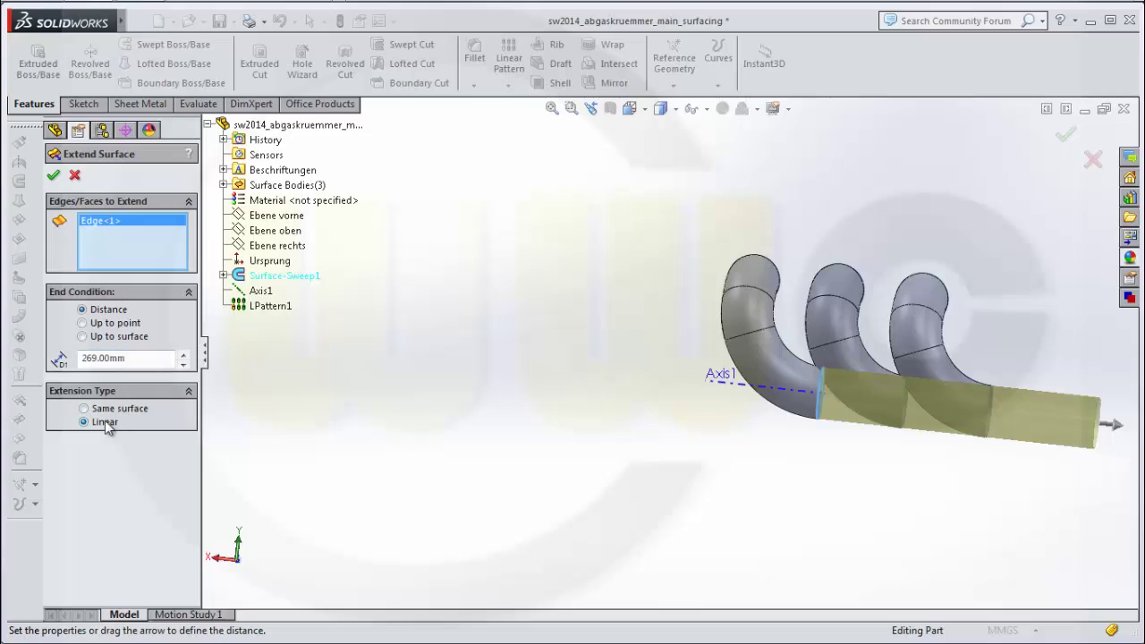
{"action": "left_click", "coordinate": [52, 179]}
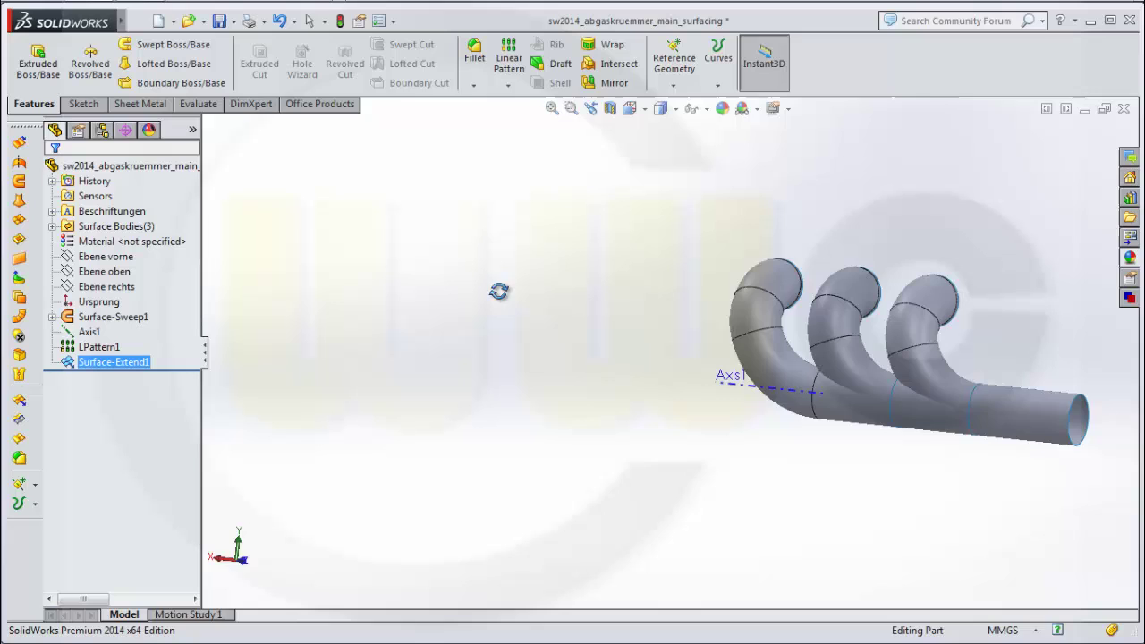
Step: Hide the third pipe bend from the back view and start a Mutual Trim Surface
{"action": "middle_click_drag", "start_coordinate": [498, 291], "coordinate": [665, 317]}
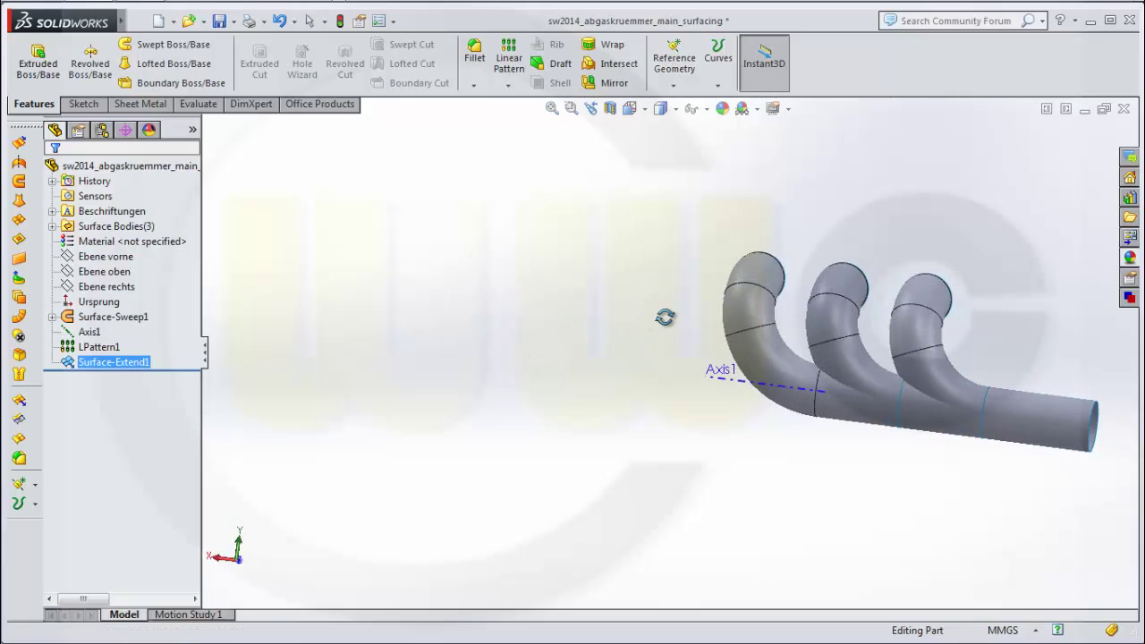
{"action": "key", "text": "ctrl+2"}
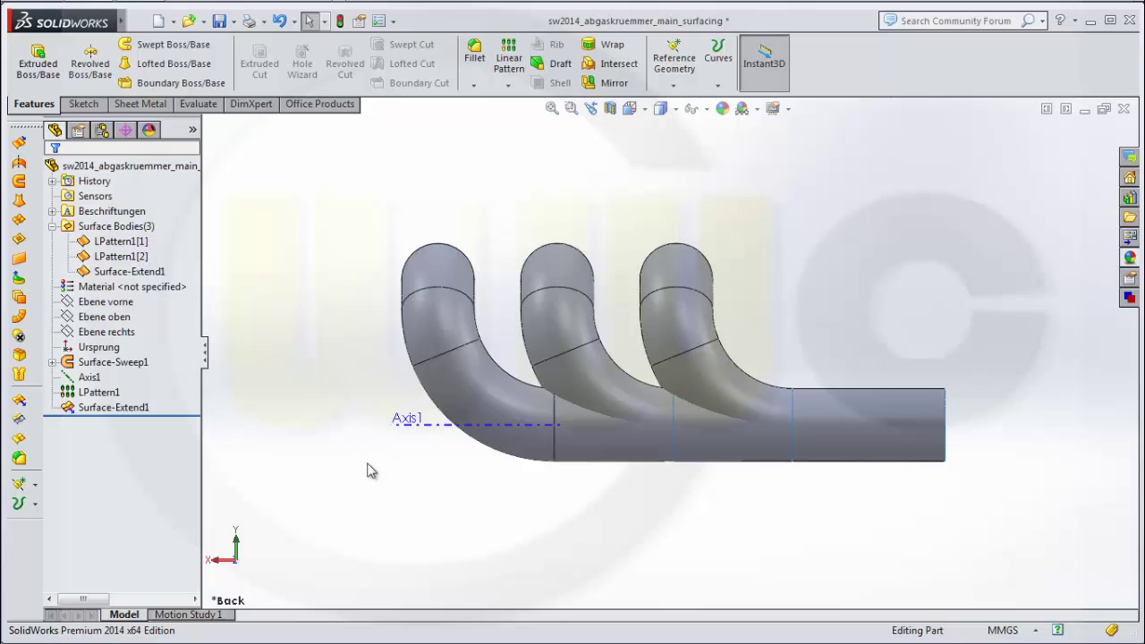
{"action": "right_click", "coordinate": [669, 320]}
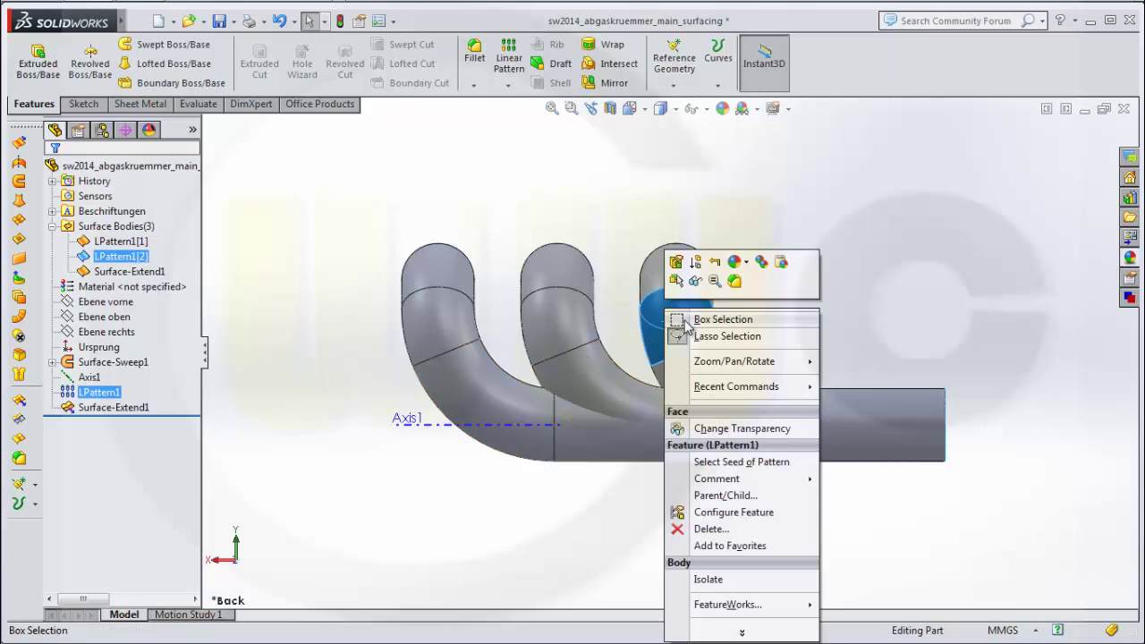
{"action": "left_click", "coordinate": [695, 281]}
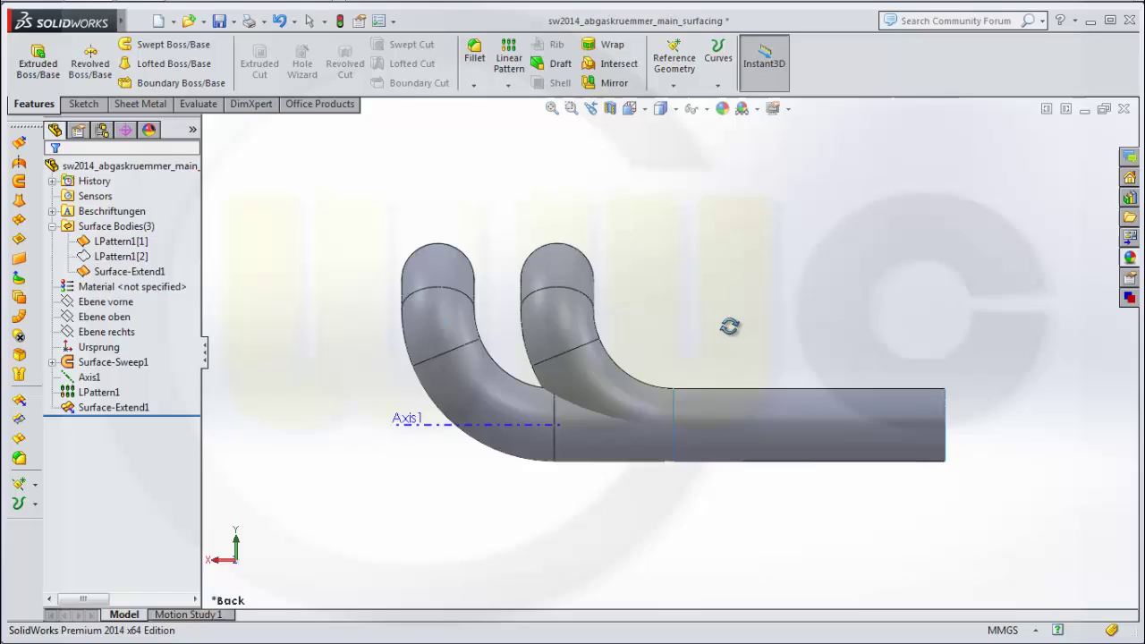
{"action": "mouse_move", "coordinate": [729, 327]}
{"action": "middle_mouse_down"}
{"action": "mouse_move", "coordinate": [652, 320]}
{"action": "mouse_move", "coordinate": [677, 251]}
{"action": "mouse_move", "coordinate": [606, 314]}
{"action": "mouse_move", "coordinate": [727, 335]}
{"action": "middle_mouse_up"}
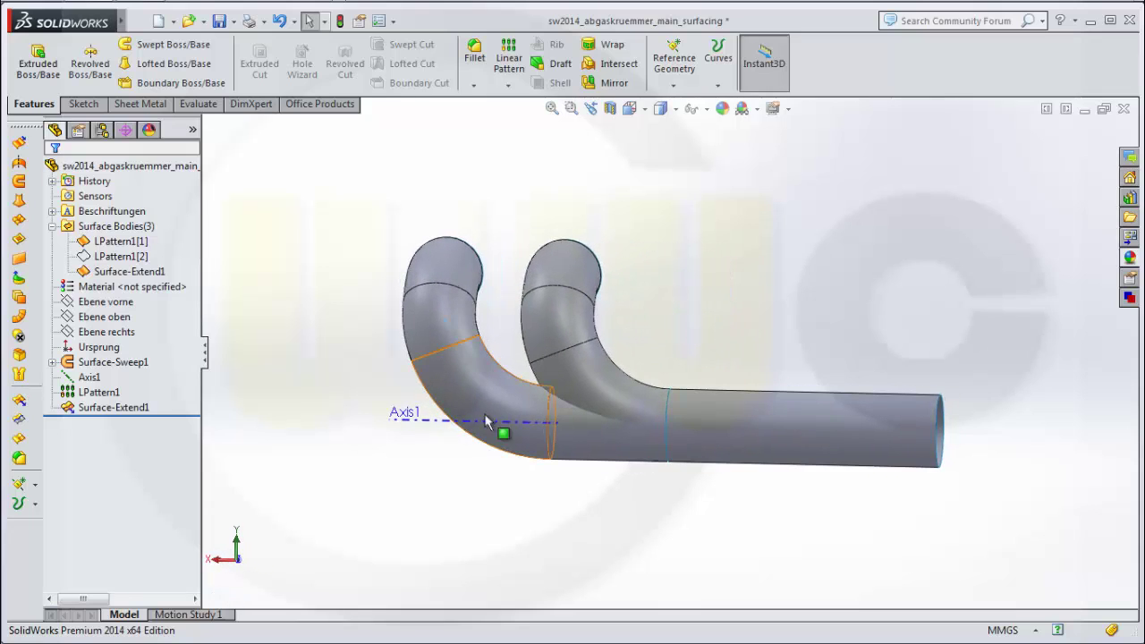
{"action": "left_click", "coordinate": [18, 428]}
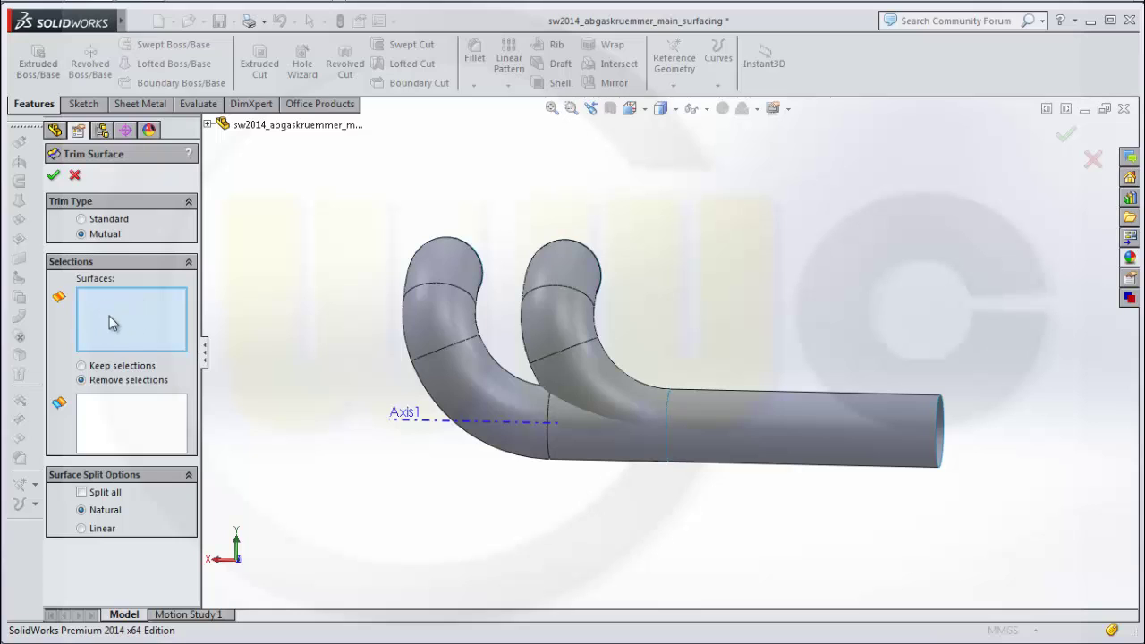
Step: Mutually trim Surface-Extend1 with the second bend, removing both overlapping end pieces
{"action": "left_click", "coordinate": [439, 334]}
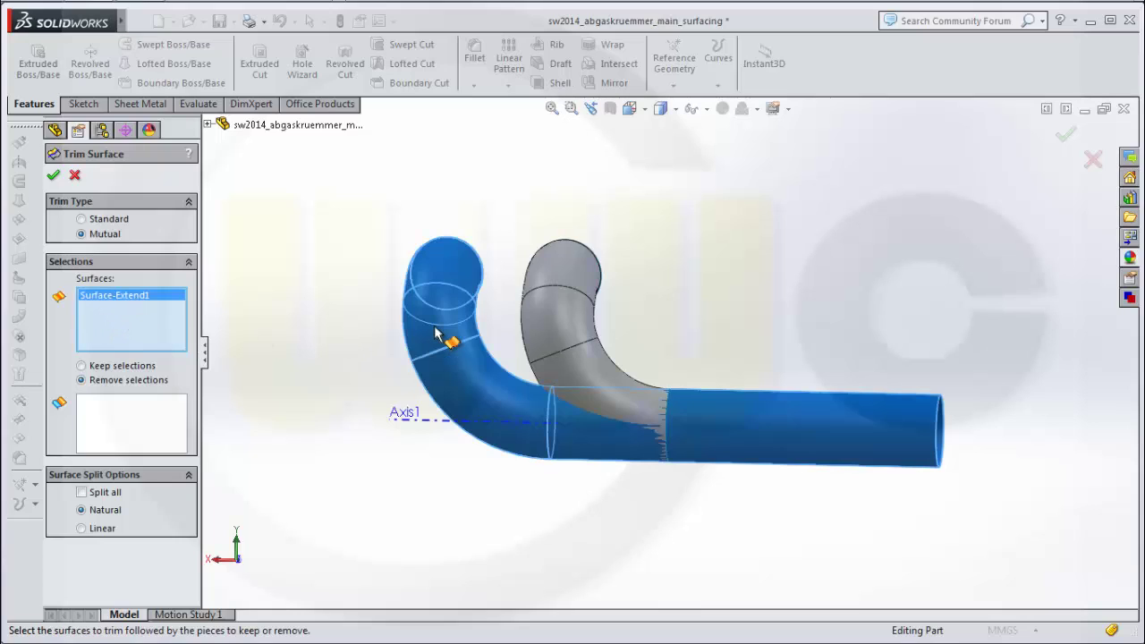
{"action": "left_click", "coordinate": [543, 337]}
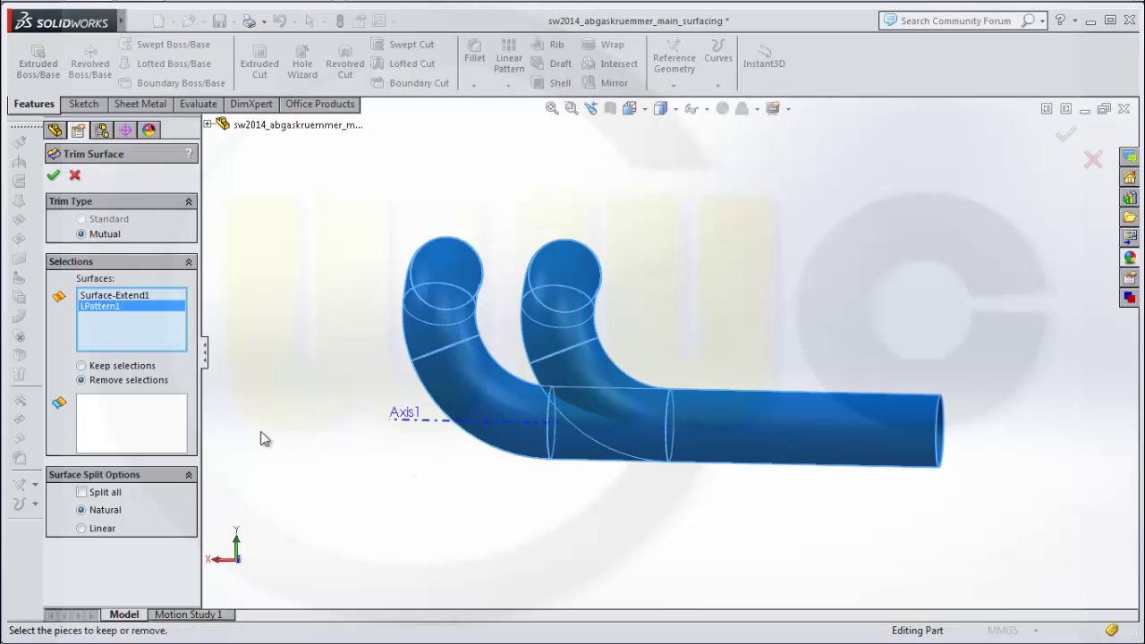
{"action": "left_click", "coordinate": [134, 425]}
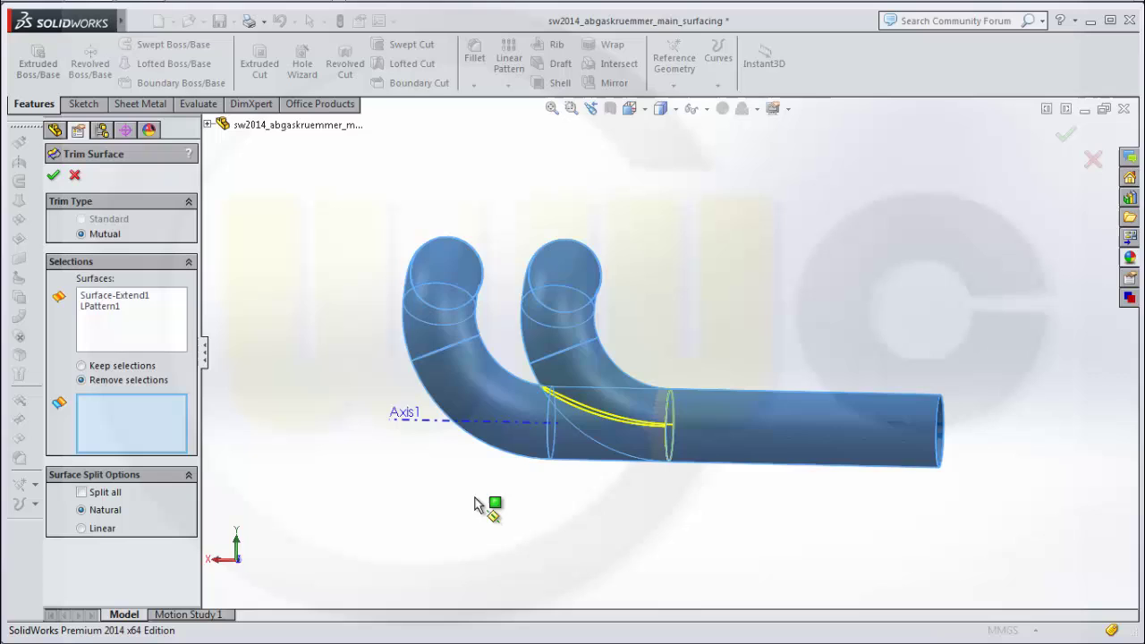
{"action": "middle_click_drag", "start_coordinate": [489, 511], "coordinate": [380, 498]}
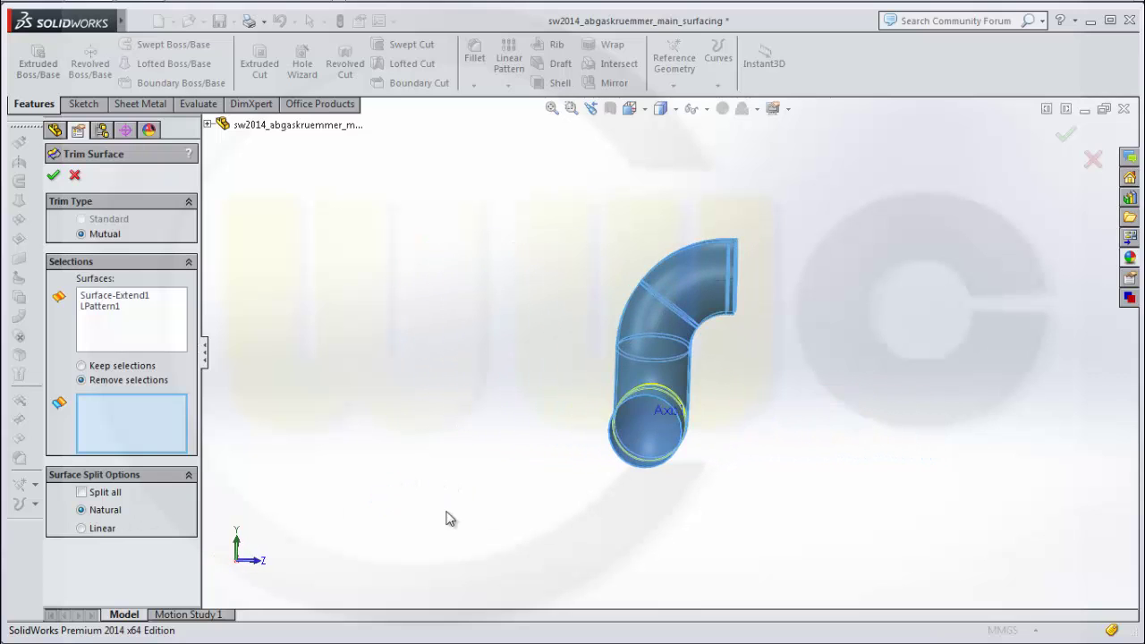
{"action": "left_click", "coordinate": [655, 450]}
{"action": "middle_click_drag", "start_coordinate": [731, 475], "coordinate": [695, 422]}
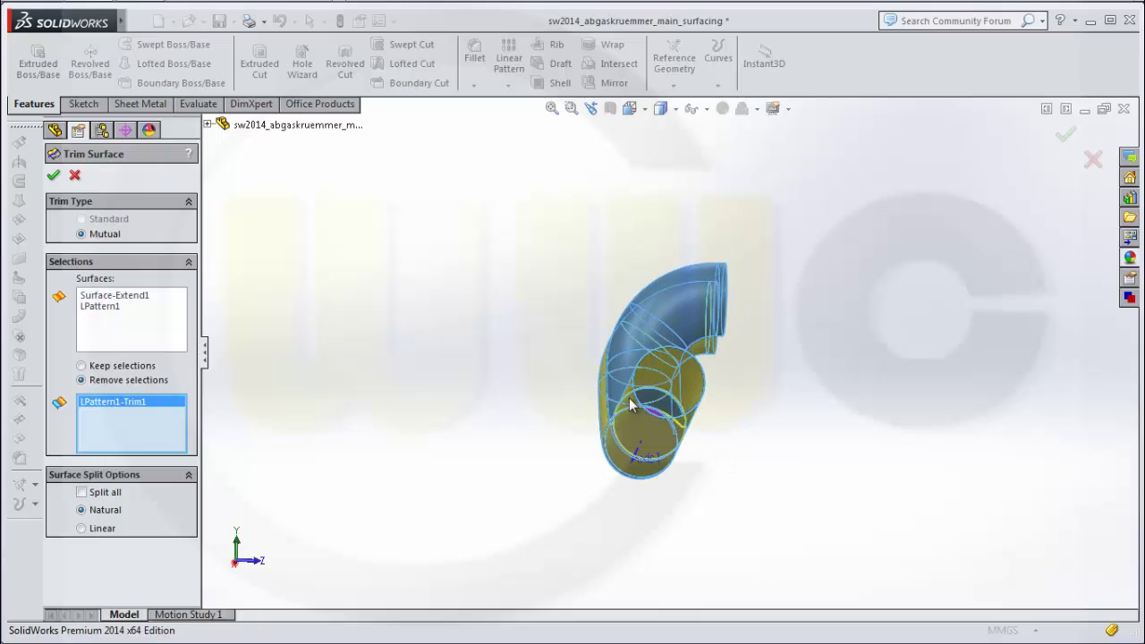
{"action": "mouse_move", "coordinate": [786, 440]}
{"action": "middle_mouse_down"}
{"action": "mouse_move", "coordinate": [778, 394]}
{"action": "mouse_move", "coordinate": [787, 446]}
{"action": "middle_mouse_up"}
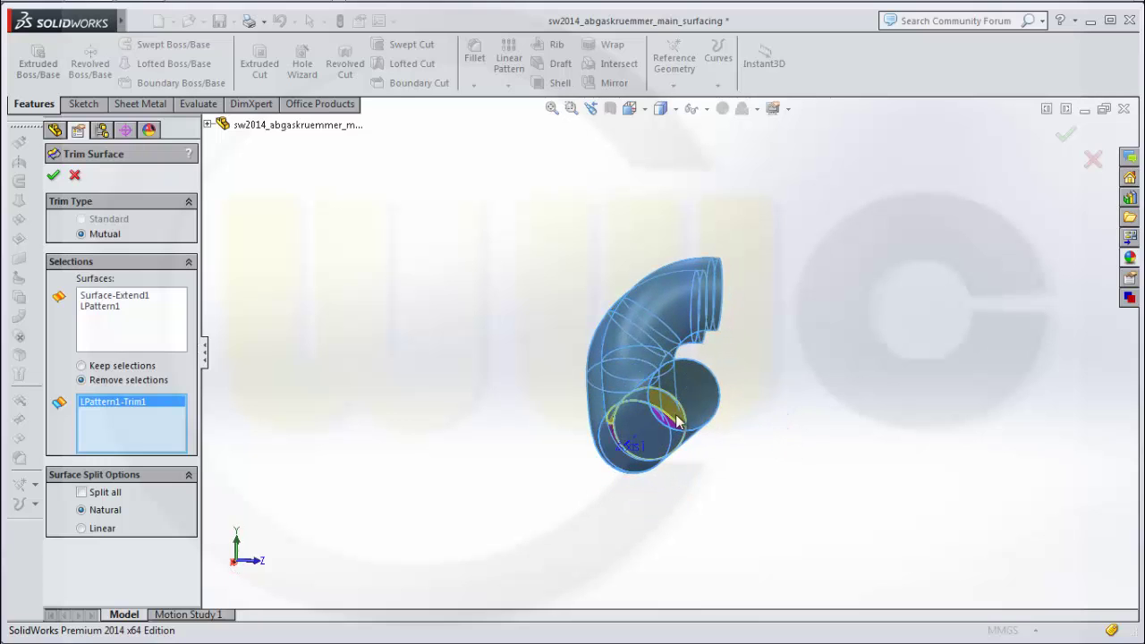
{"action": "left_click", "coordinate": [675, 420]}
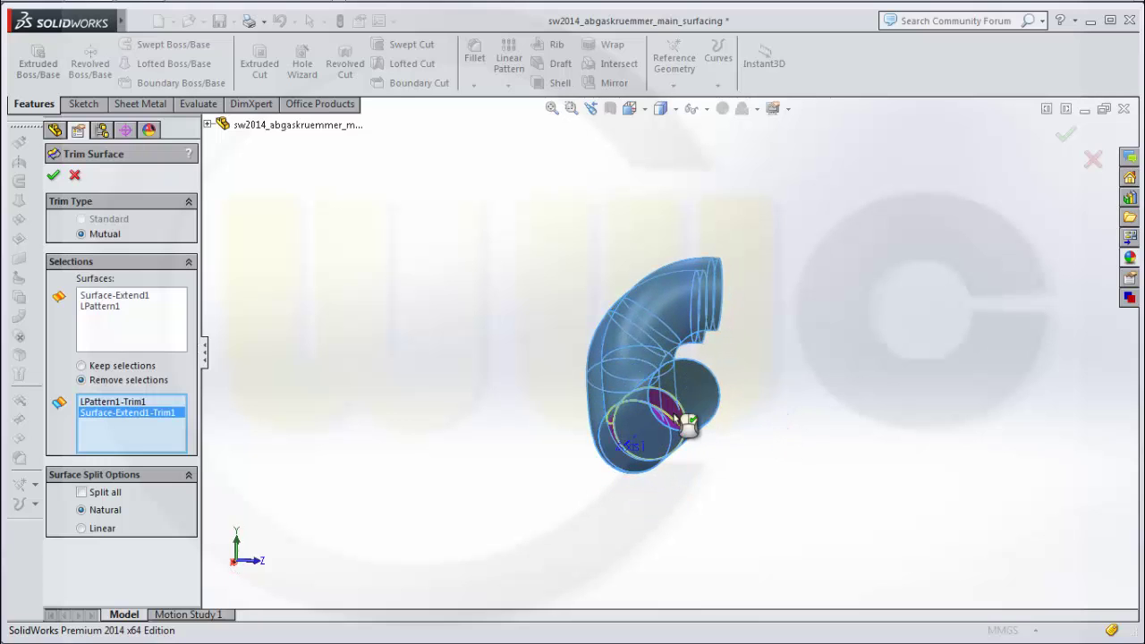
{"action": "middle_click_drag", "start_coordinate": [810, 435], "coordinate": [823, 455]}
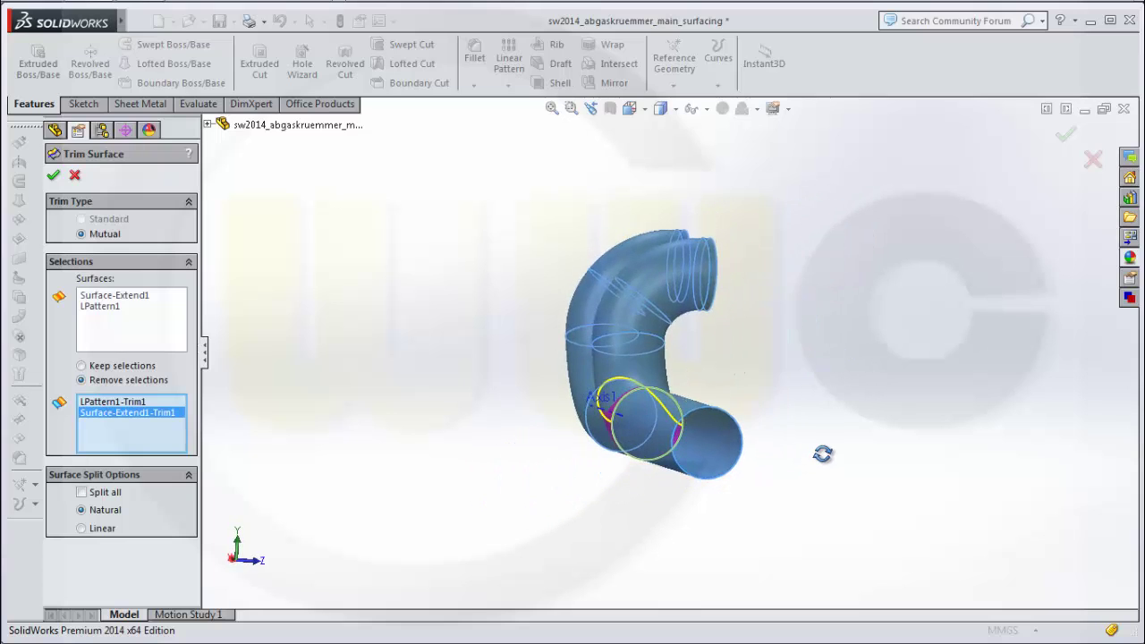
{"action": "left_click", "coordinate": [55, 177]}
{"action": "middle_click_drag", "start_coordinate": [803, 411], "coordinate": [626, 268]}
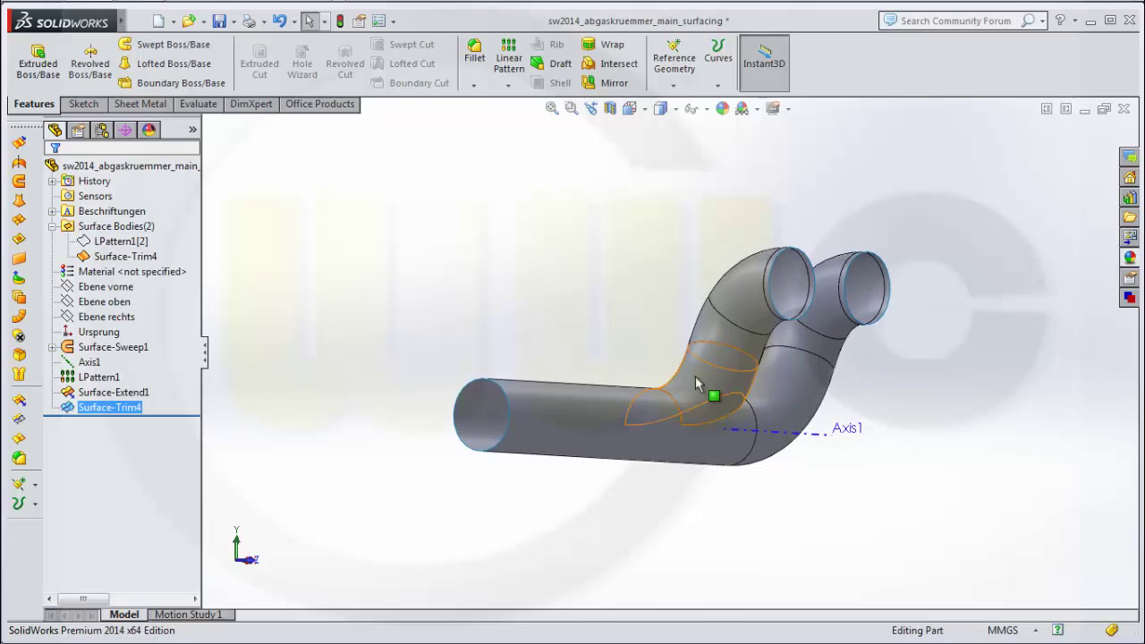
Step: Preview a cross-section view of the model, then close it
{"action": "left_click", "coordinate": [609, 108]}
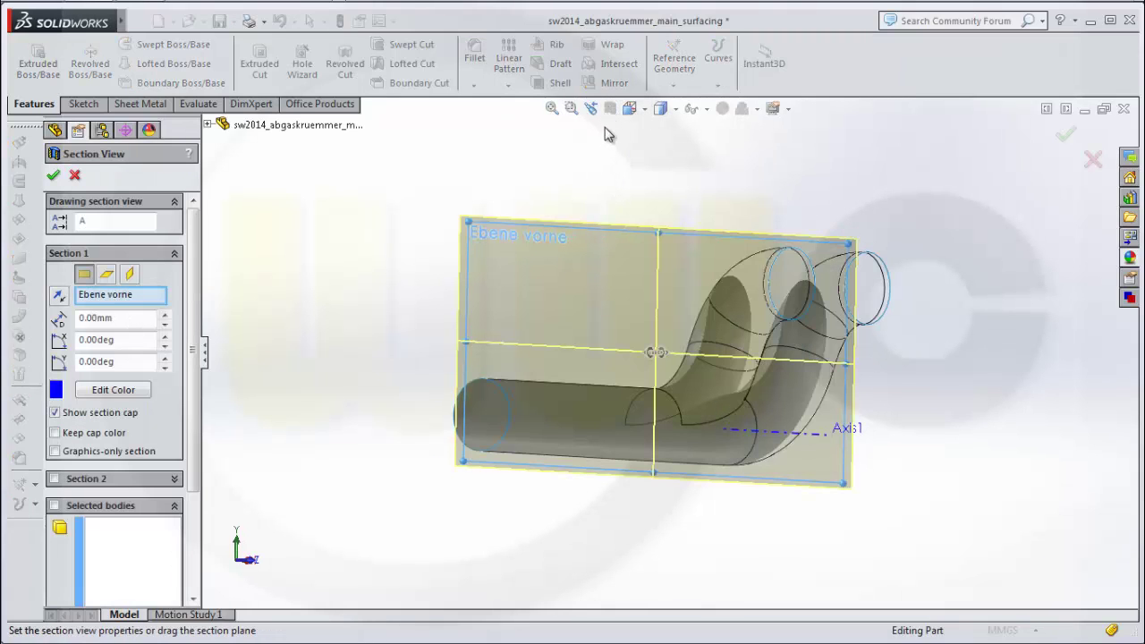
{"action": "left_click", "coordinate": [74, 174]}
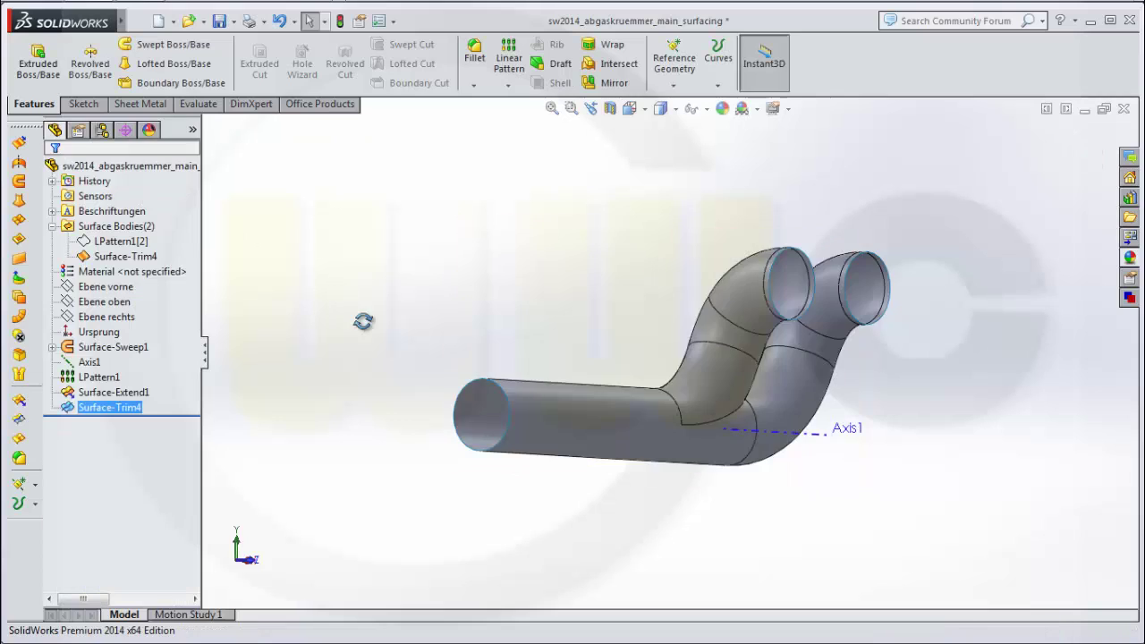
{"action": "middle_click_drag", "start_coordinate": [362, 321], "coordinate": [438, 327]}
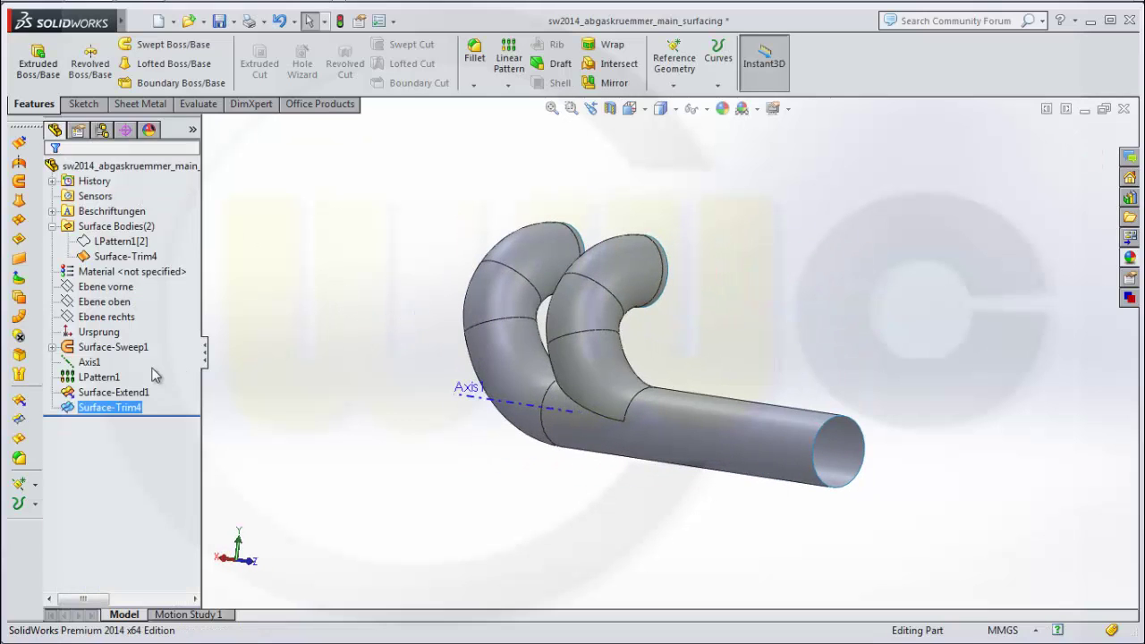
Step: Show the hidden LPattern1 bodies and deselect Axis1
{"action": "mouse_move", "coordinate": [115, 387]}
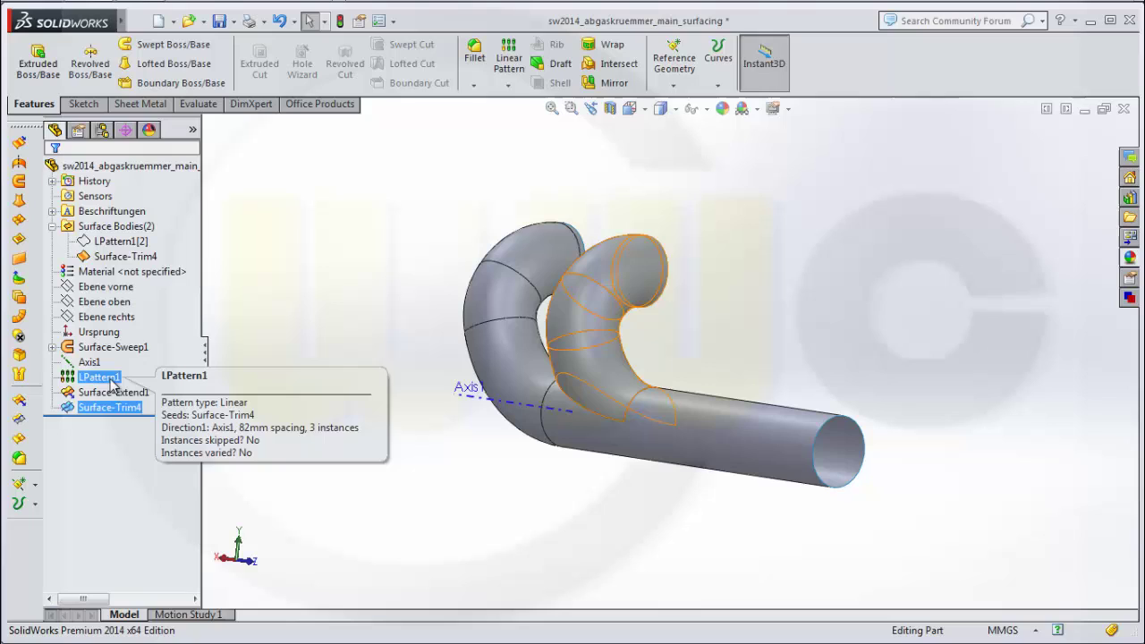
{"action": "right_click", "coordinate": [104, 380]}
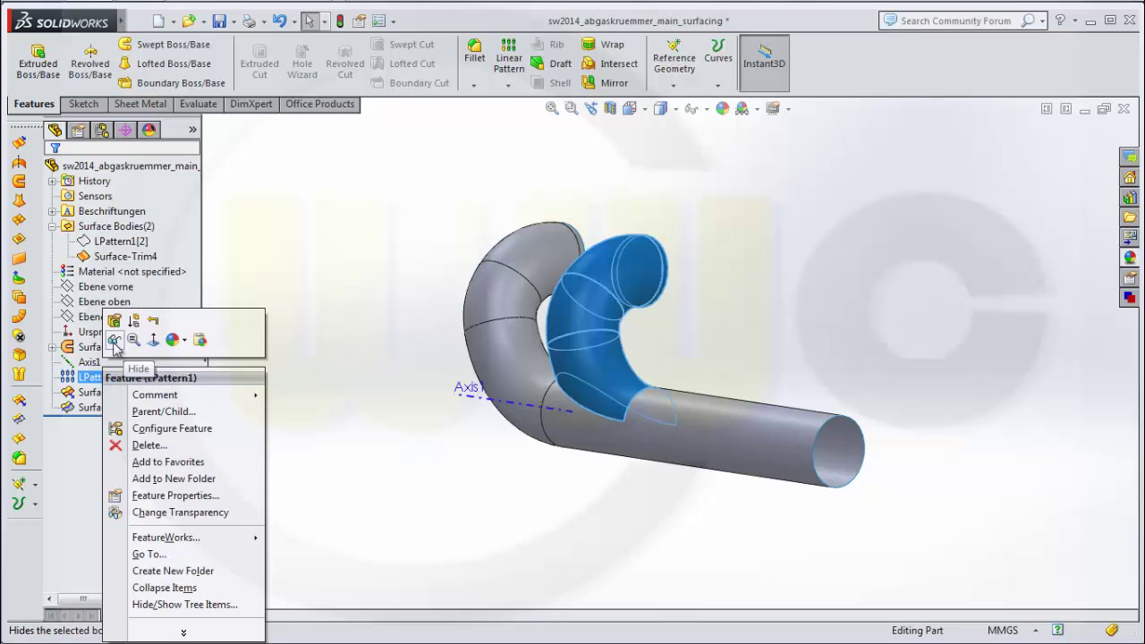
{"action": "left_click", "coordinate": [115, 349], "text": "ctrl"}
{"action": "left_click", "coordinate": [107, 376]}
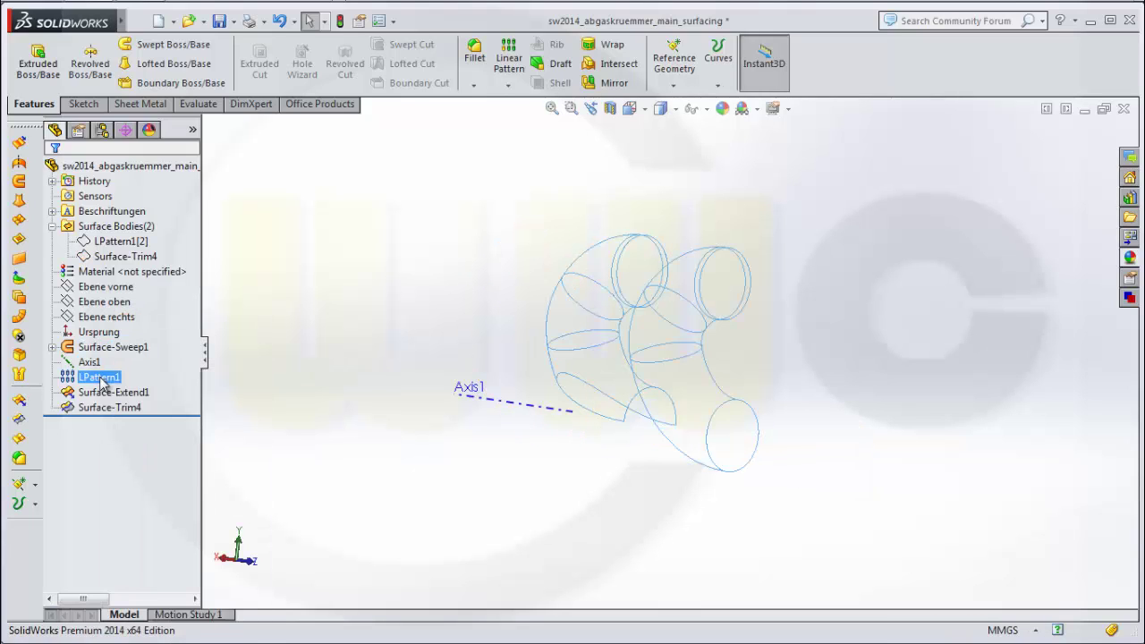
{"action": "right_click", "coordinate": [113, 376]}
{"action": "left_click", "coordinate": [110, 342]}
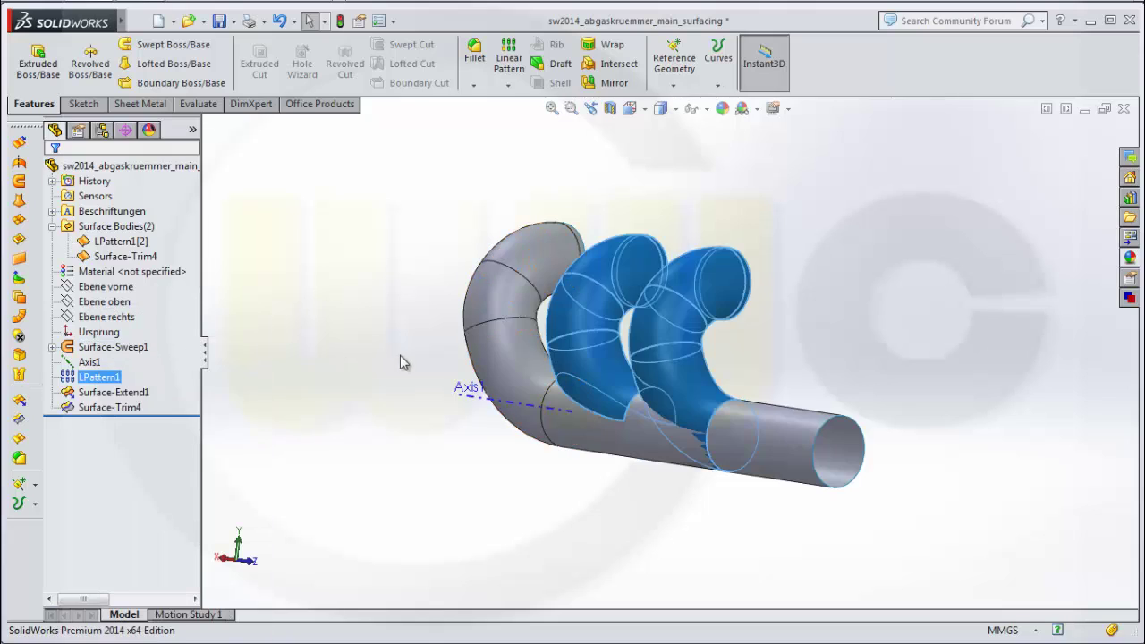
{"action": "left_click", "coordinate": [474, 427]}
{"action": "middle_click_drag", "start_coordinate": [474, 427], "coordinate": [527, 443]}
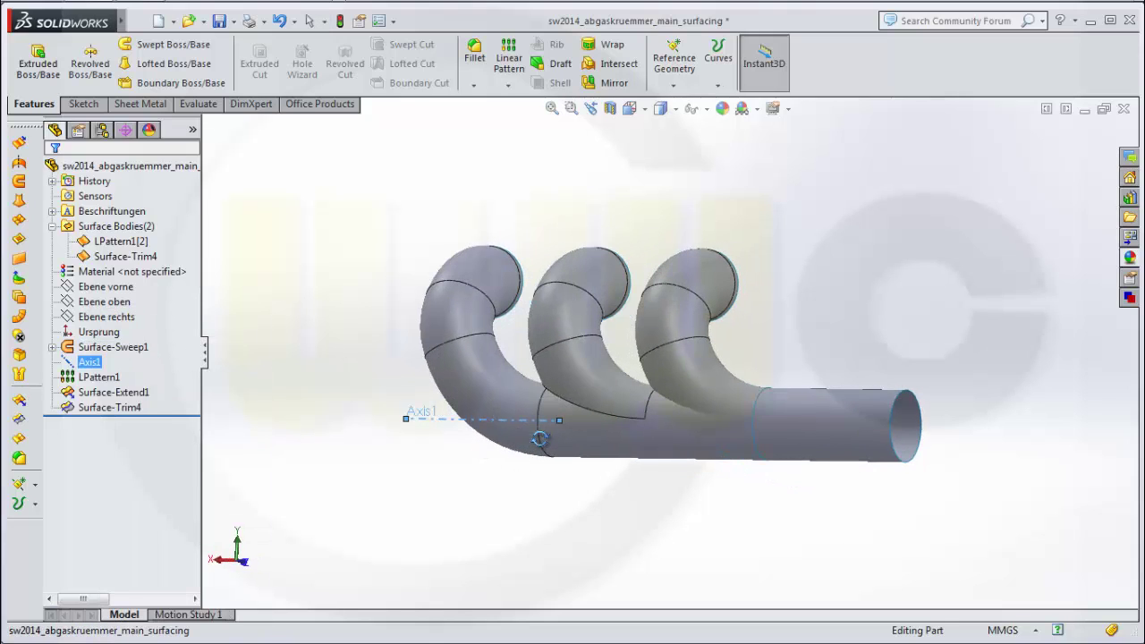
{"action": "left_click", "coordinate": [362, 486]}
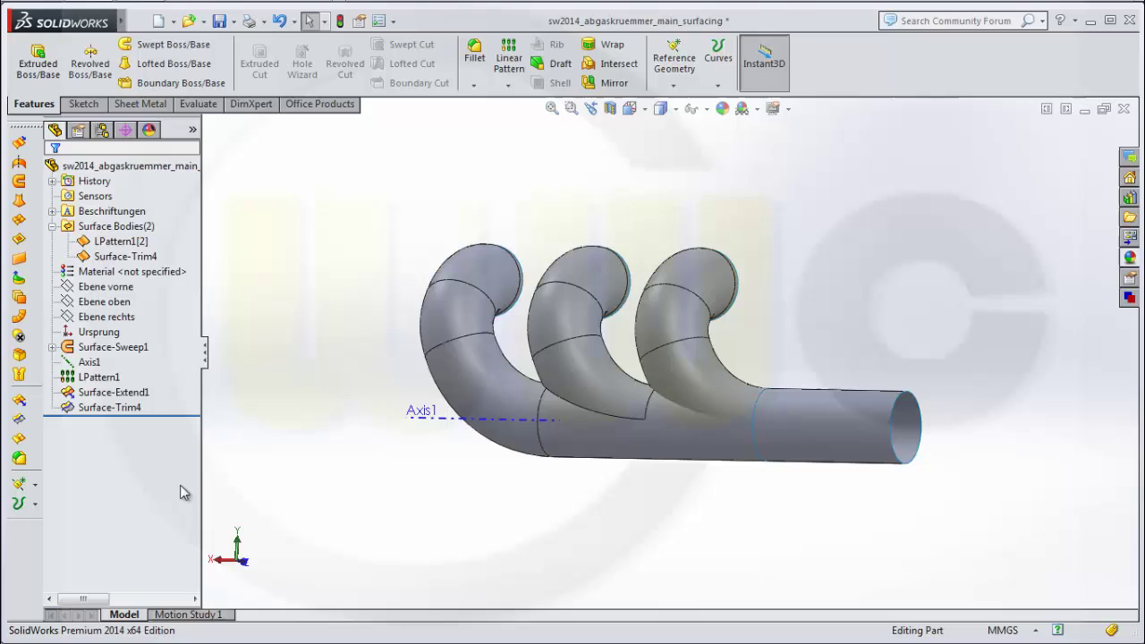
Step: Start a Mutual trim with Surface-Trim4 and LPattern1 as the trimming surfaces
{"action": "left_click", "coordinate": [21, 423]}
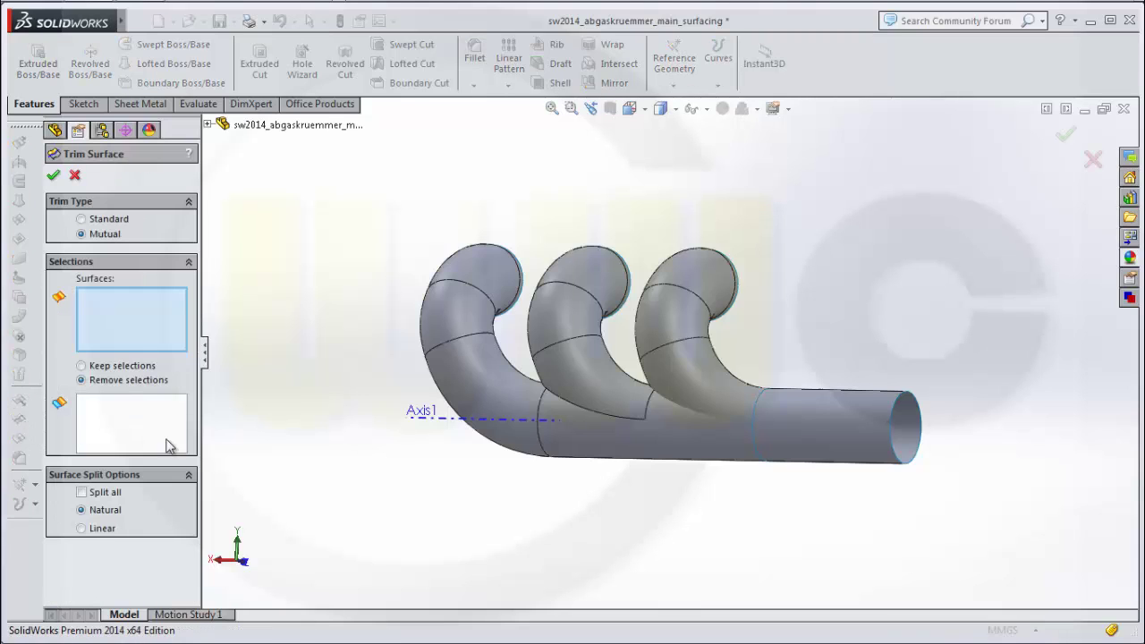
{"action": "middle_click_drag", "start_coordinate": [360, 478], "coordinate": [302, 452]}
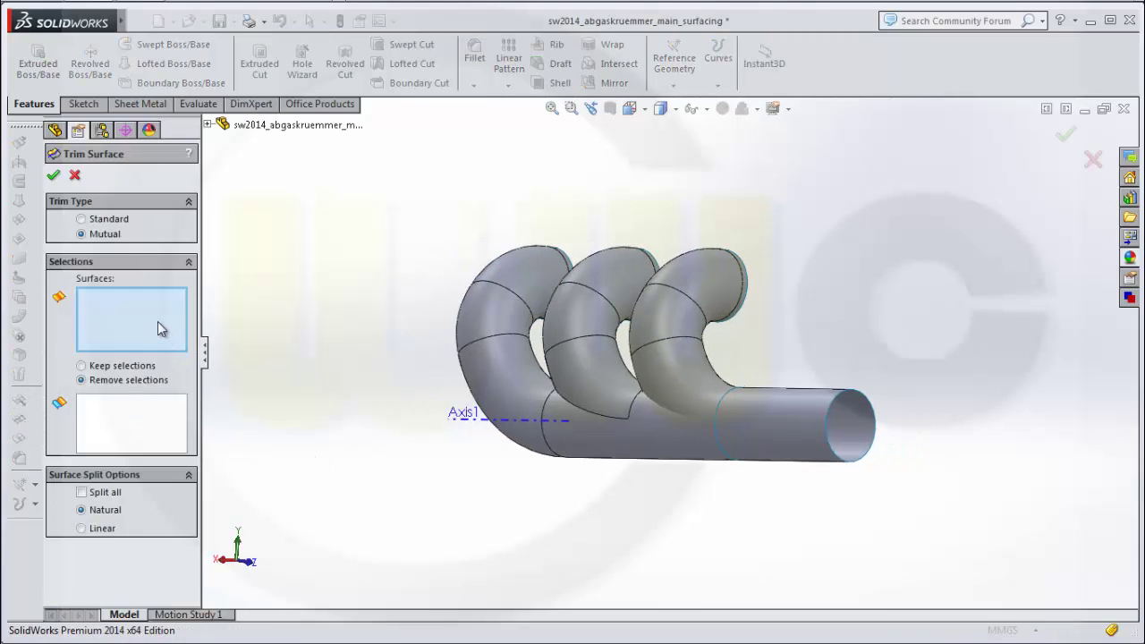
{"action": "left_click", "coordinate": [516, 377]}
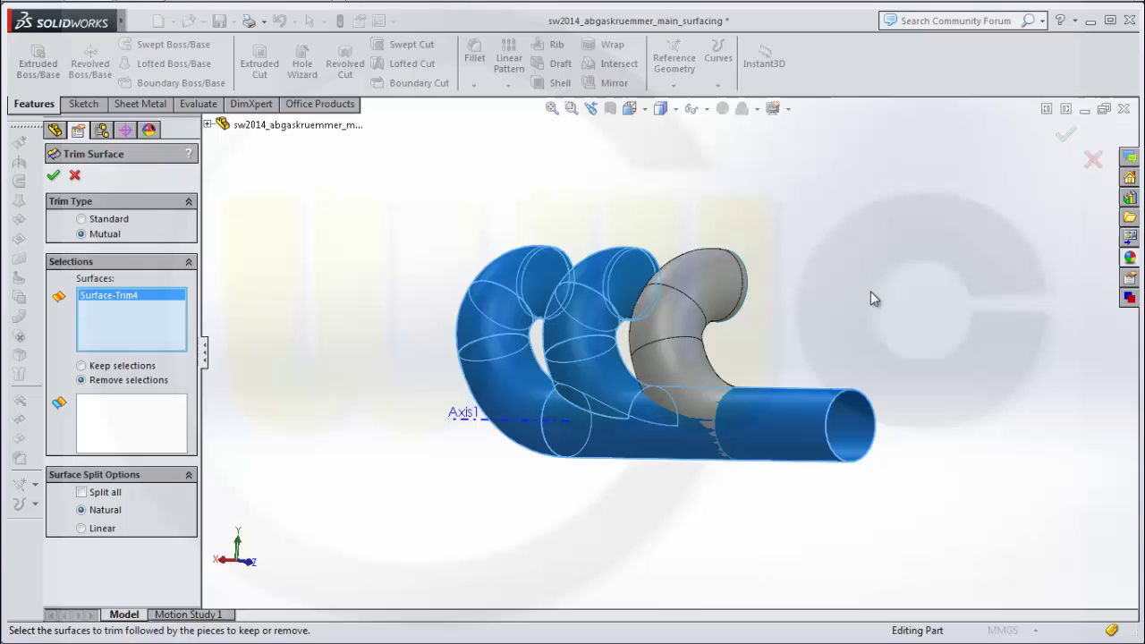
{"action": "left_click", "coordinate": [681, 325]}
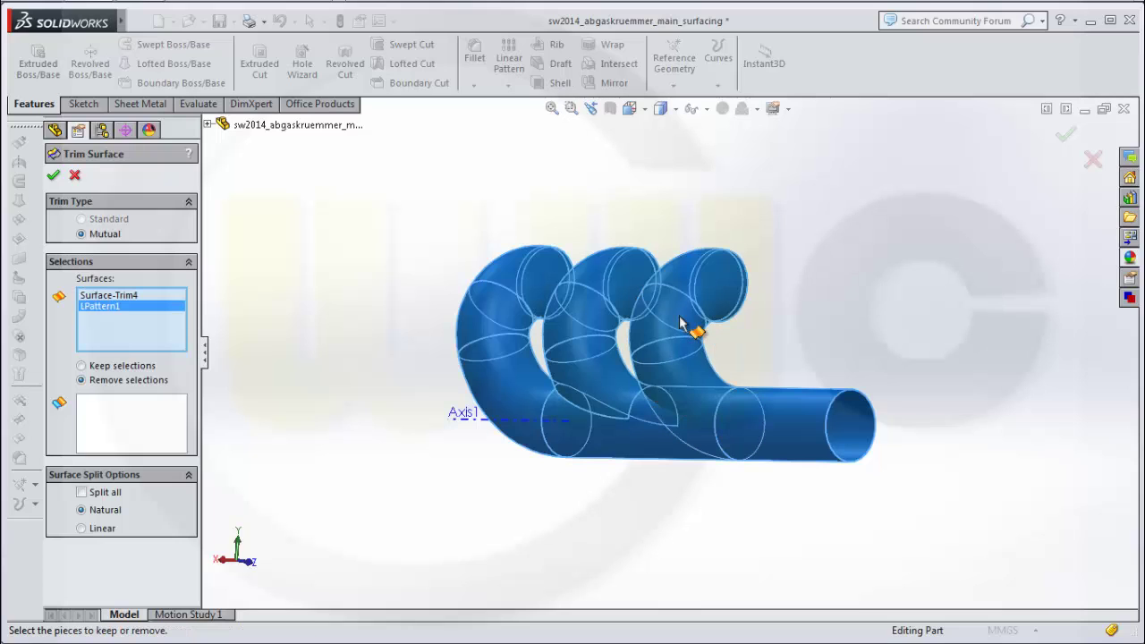
{"action": "middle_click_drag", "start_coordinate": [835, 352], "coordinate": [771, 336]}
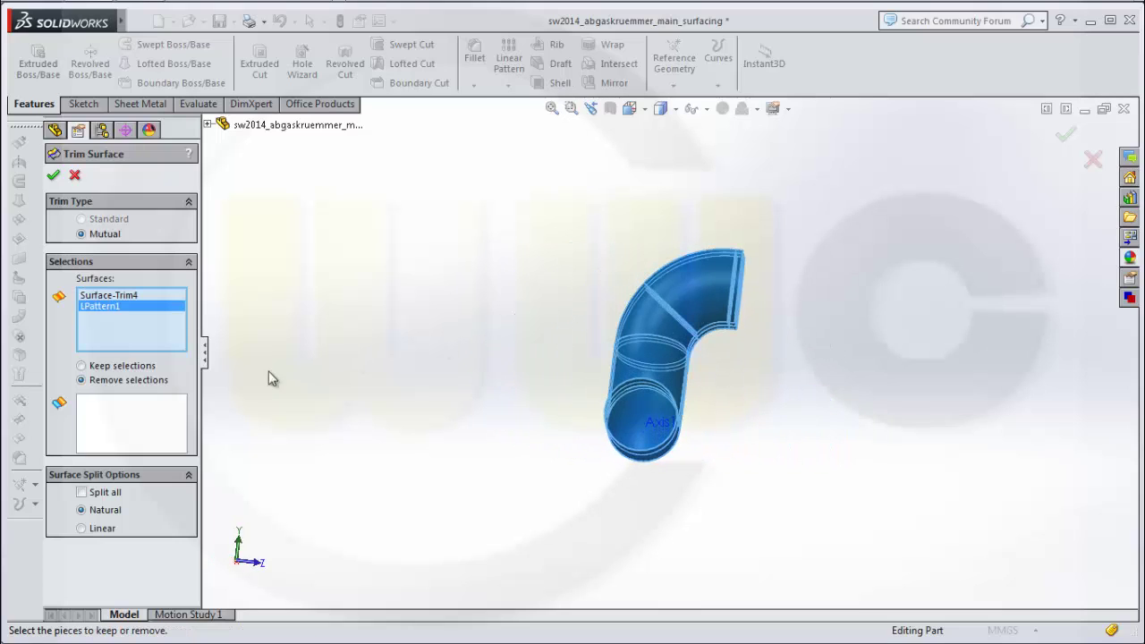
Step: Remove the inner end pieces of the bends and collector, then confirm the trim
{"action": "left_click", "coordinate": [128, 415]}
{"action": "middle_click_drag", "start_coordinate": [437, 437], "coordinate": [567, 450]}
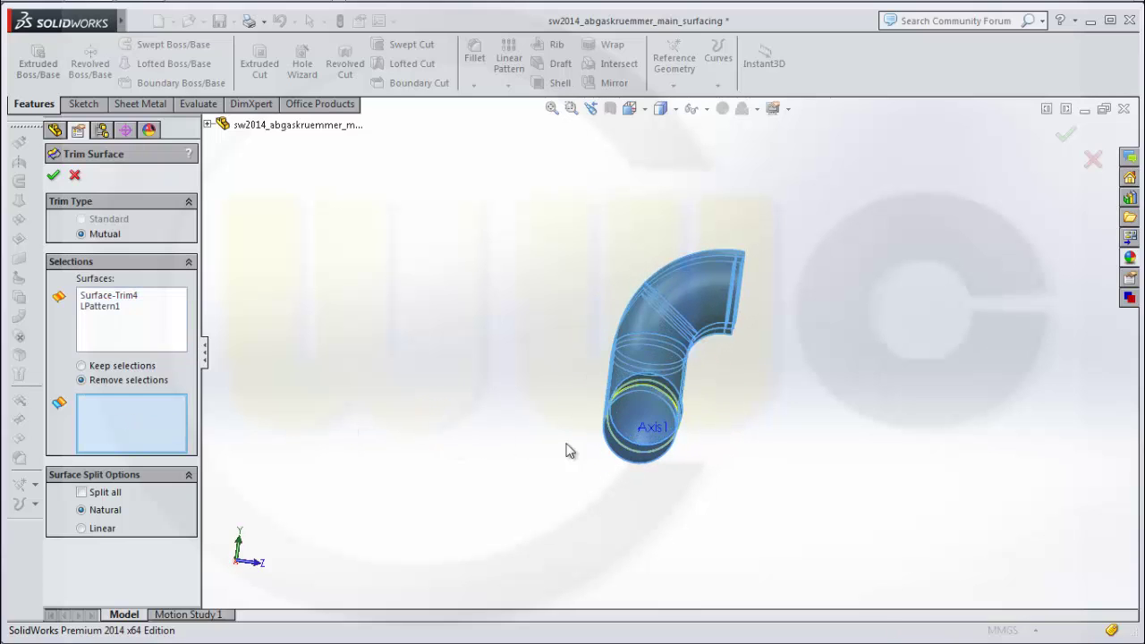
{"action": "left_click", "coordinate": [646, 427]}
{"action": "middle_click_drag", "start_coordinate": [797, 452], "coordinate": [703, 473]}
{"action": "left_click", "coordinate": [667, 391]}
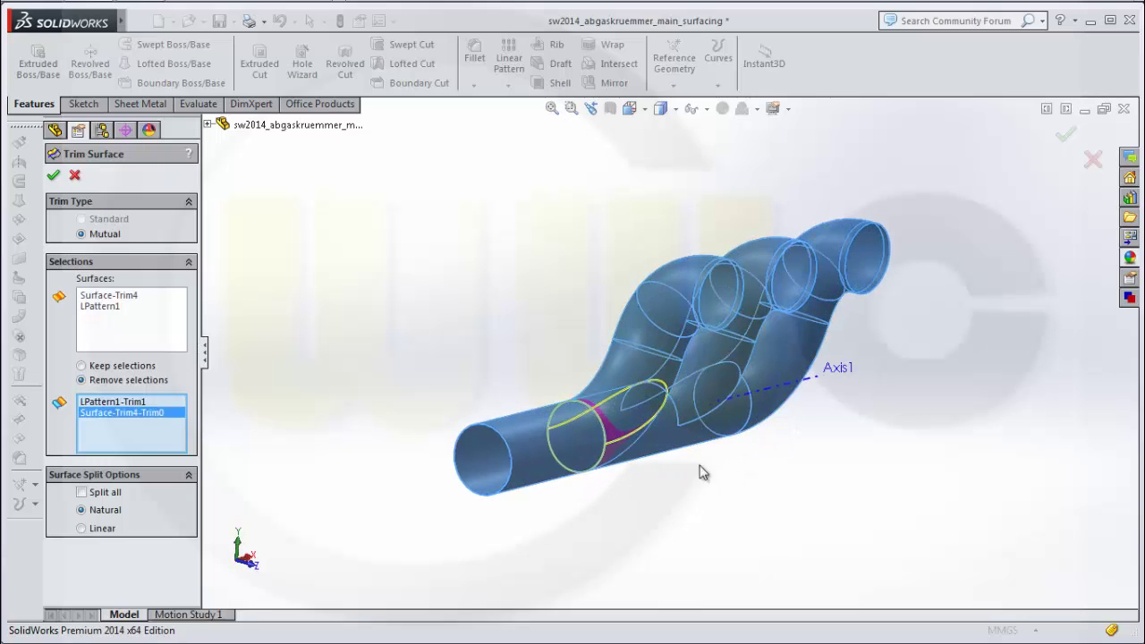
{"action": "left_click", "coordinate": [53, 176]}
{"action": "middle_click_drag", "start_coordinate": [404, 339], "coordinate": [357, 314]}
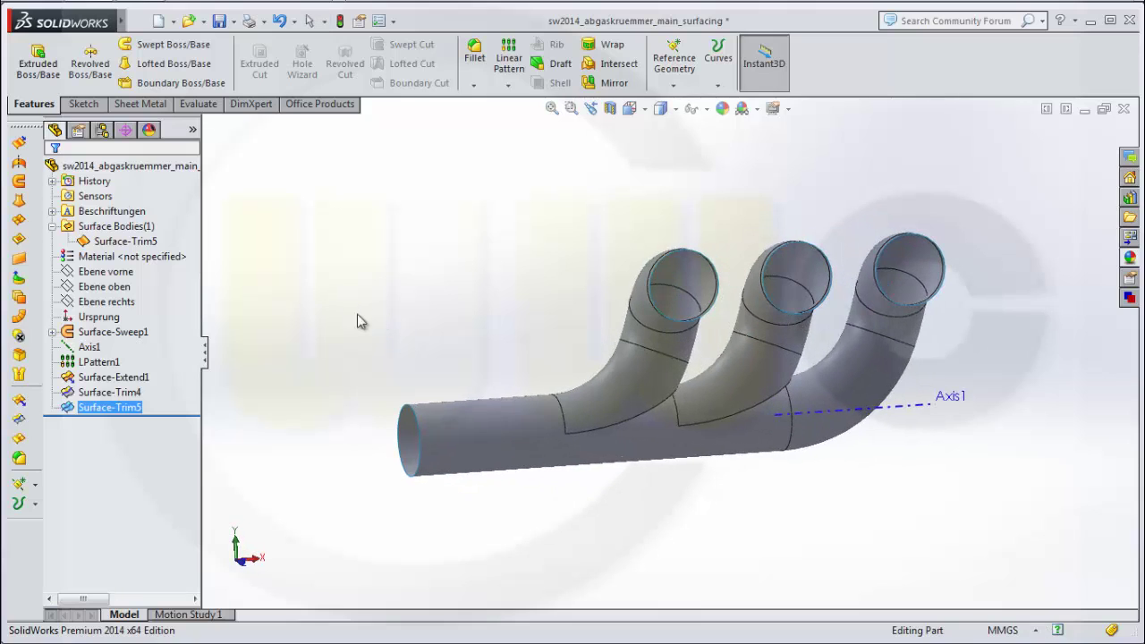
{"action": "left_click", "coordinate": [610, 108]}
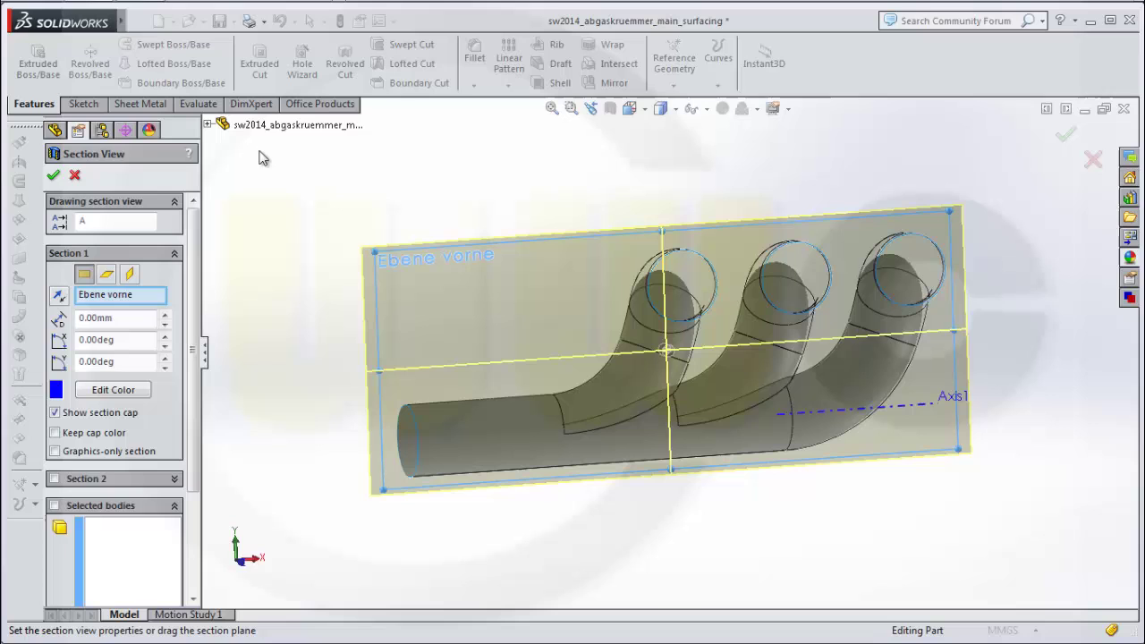
{"action": "left_click", "coordinate": [74, 175]}
{"action": "middle_click_drag", "start_coordinate": [393, 242], "coordinate": [613, 323]}
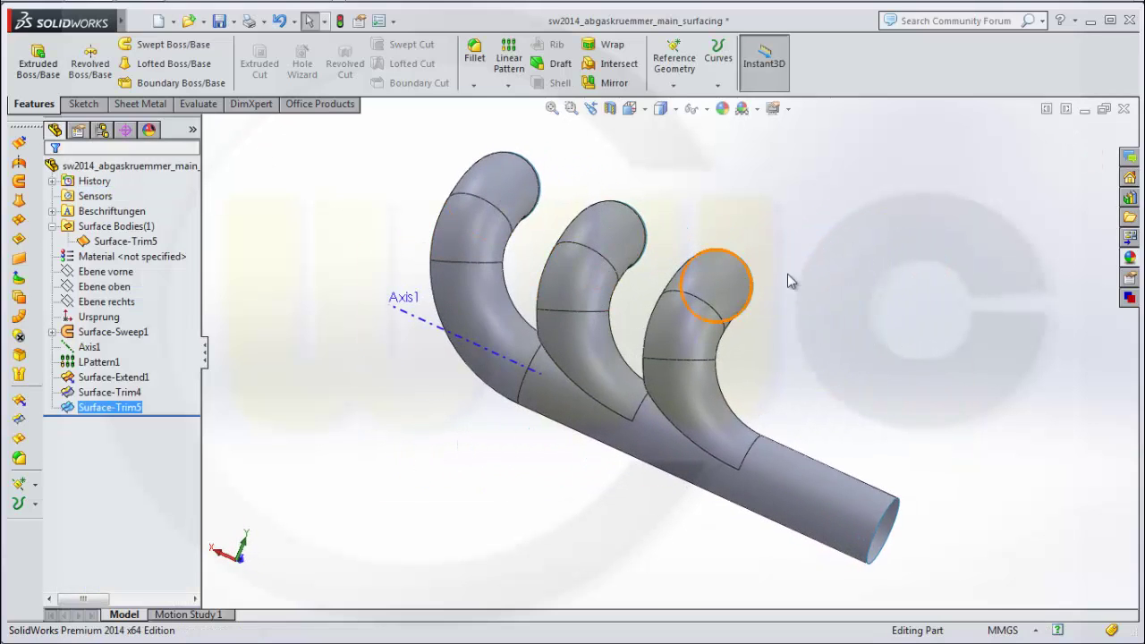
{"action": "left_click", "coordinate": [134, 393], "text": "ctrl"}
{"action": "left_click", "coordinate": [143, 407]}
{"action": "mouse_move", "coordinate": [121, 25]}
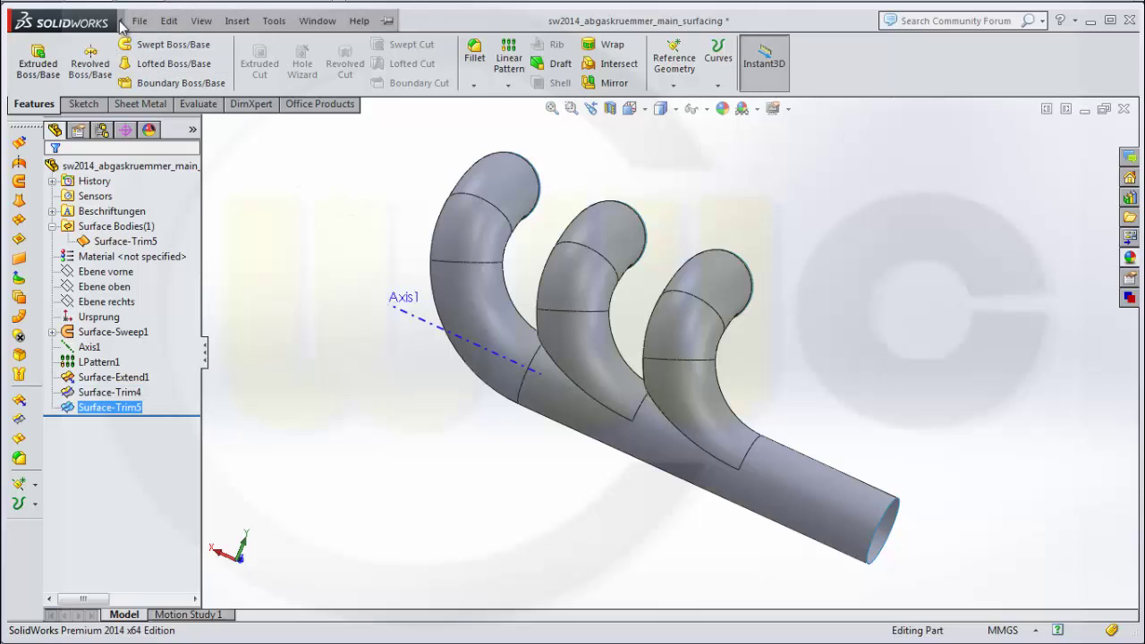
Step: Thicken Surface-Trim5 by 2.00 mm to both sides
{"action": "left_click", "coordinate": [235, 23]}
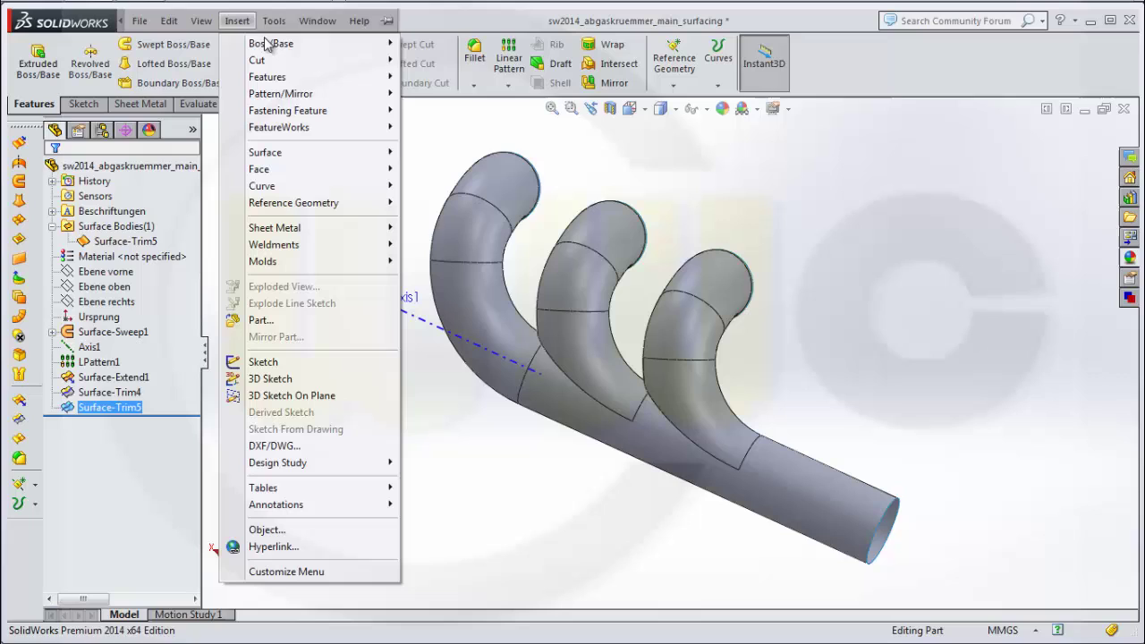
{"action": "mouse_move", "coordinate": [266, 43]}
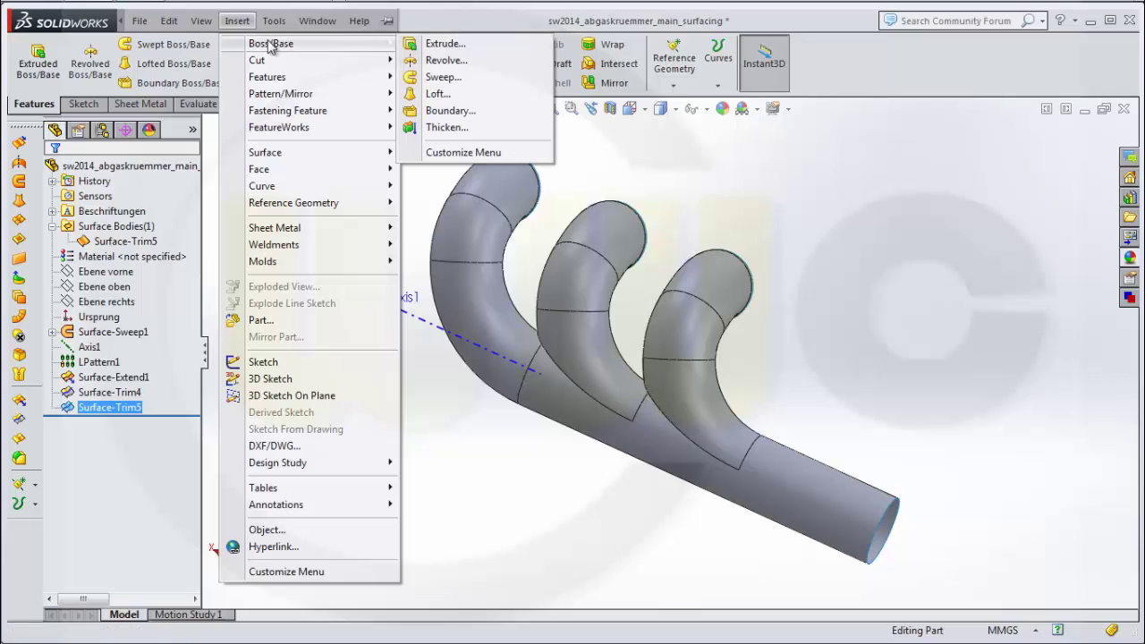
{"action": "left_click", "coordinate": [445, 127]}
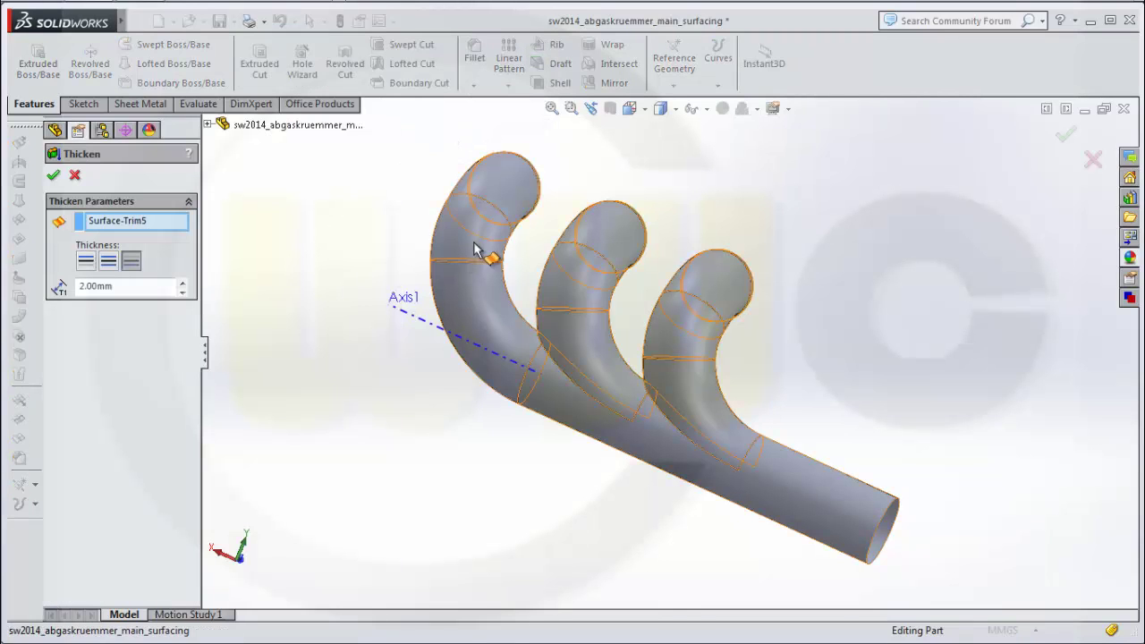
{"action": "left_click", "coordinate": [131, 262]}
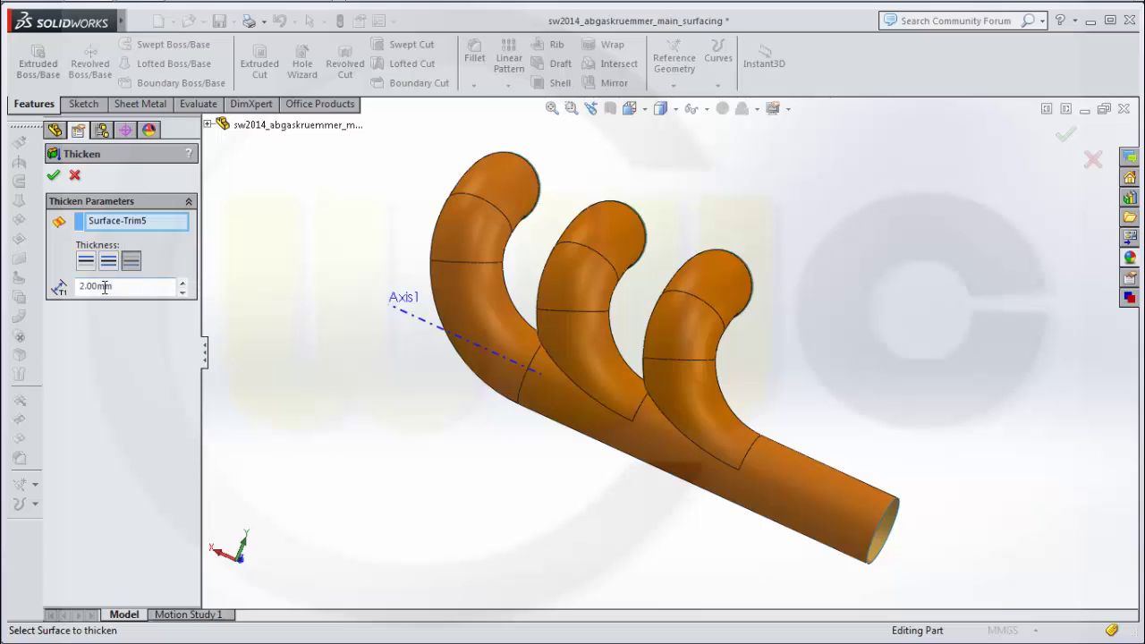
{"action": "left_click", "coordinate": [54, 173]}
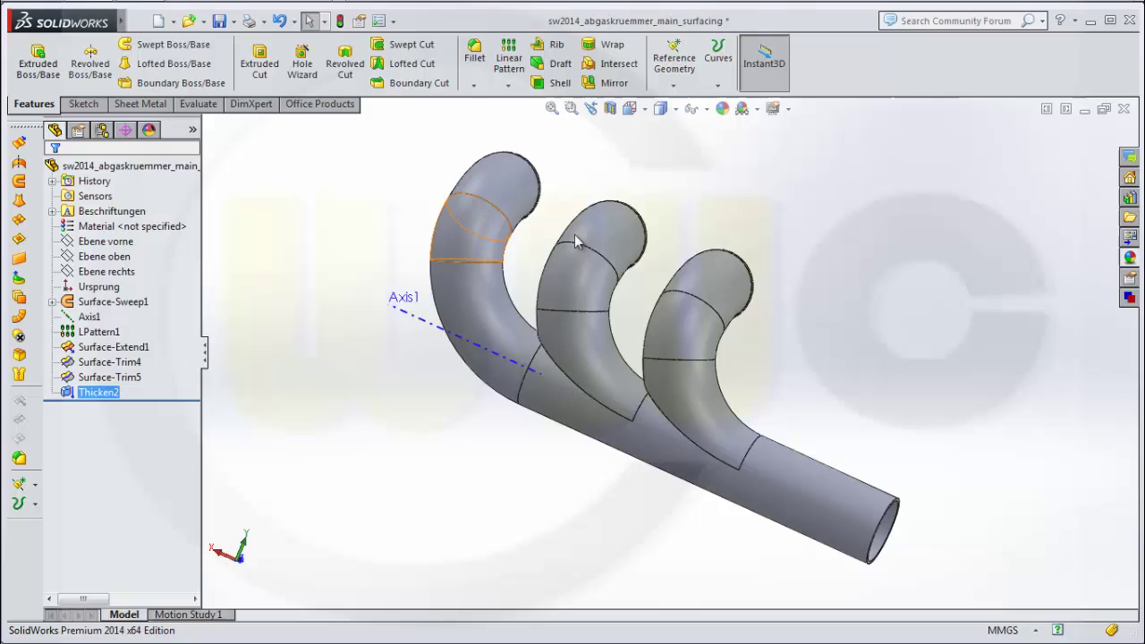
{"action": "middle_click_drag", "start_coordinate": [921, 367], "coordinate": [677, 183]}
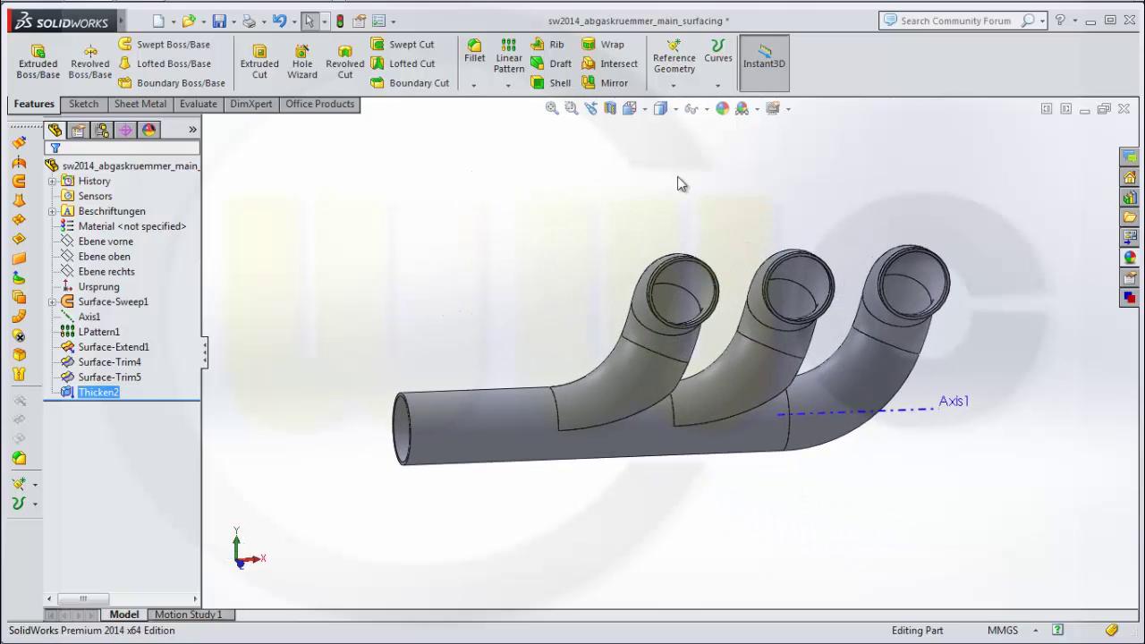
{"action": "left_click", "coordinate": [609, 108]}
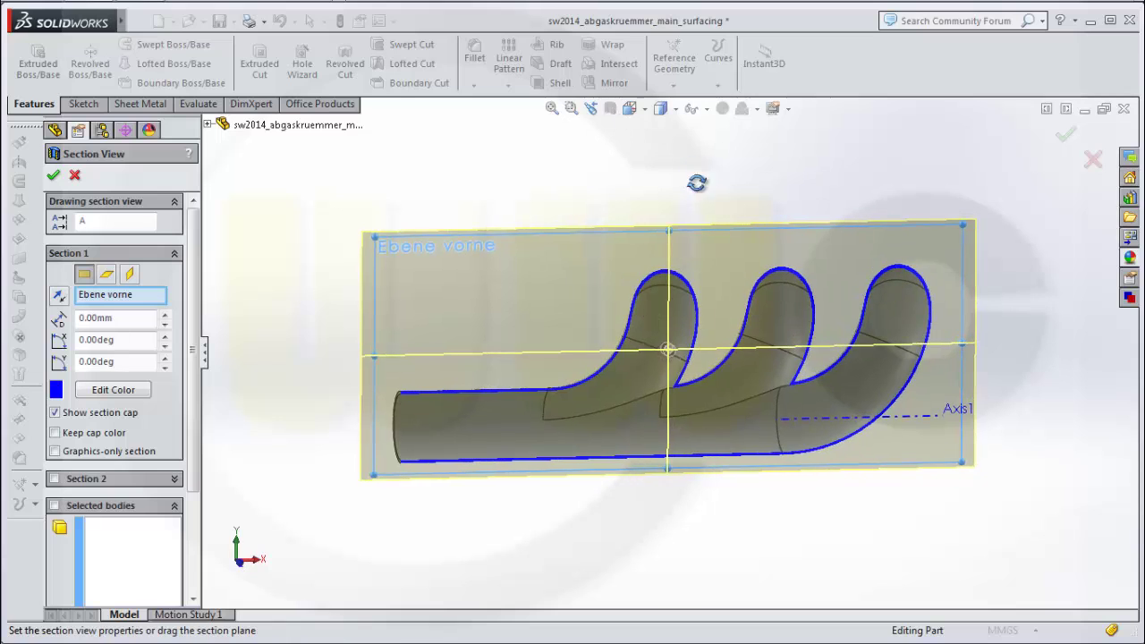
{"action": "middle_click_drag", "start_coordinate": [679, 173], "coordinate": [449, 165]}
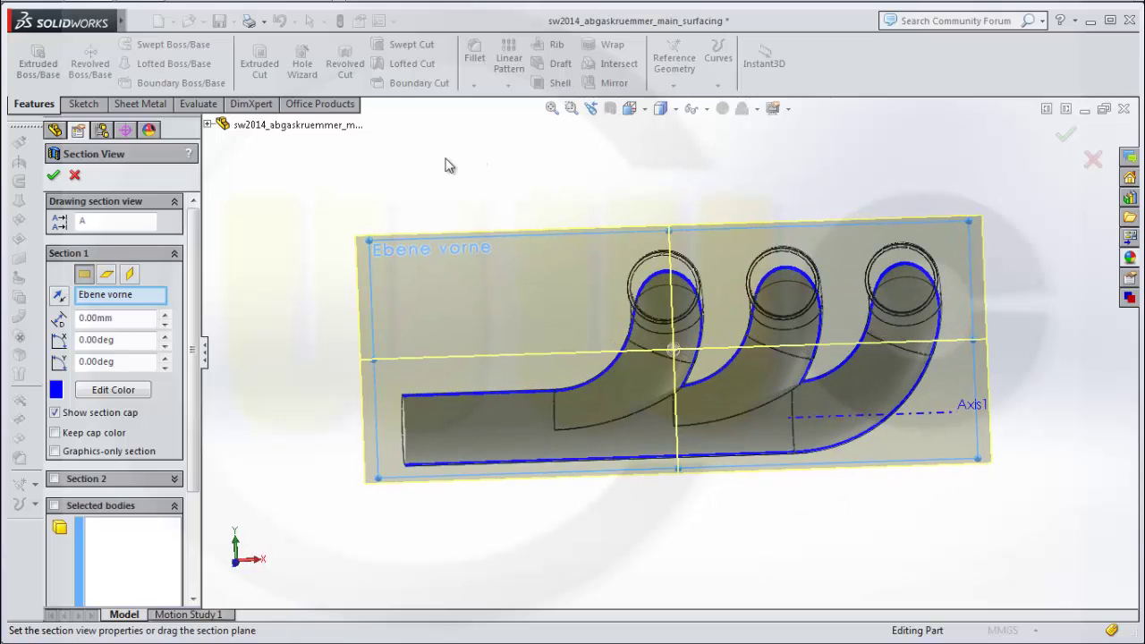
{"action": "left_click", "coordinate": [75, 176]}
{"action": "middle_click_drag", "start_coordinate": [441, 277], "coordinate": [775, 397]}
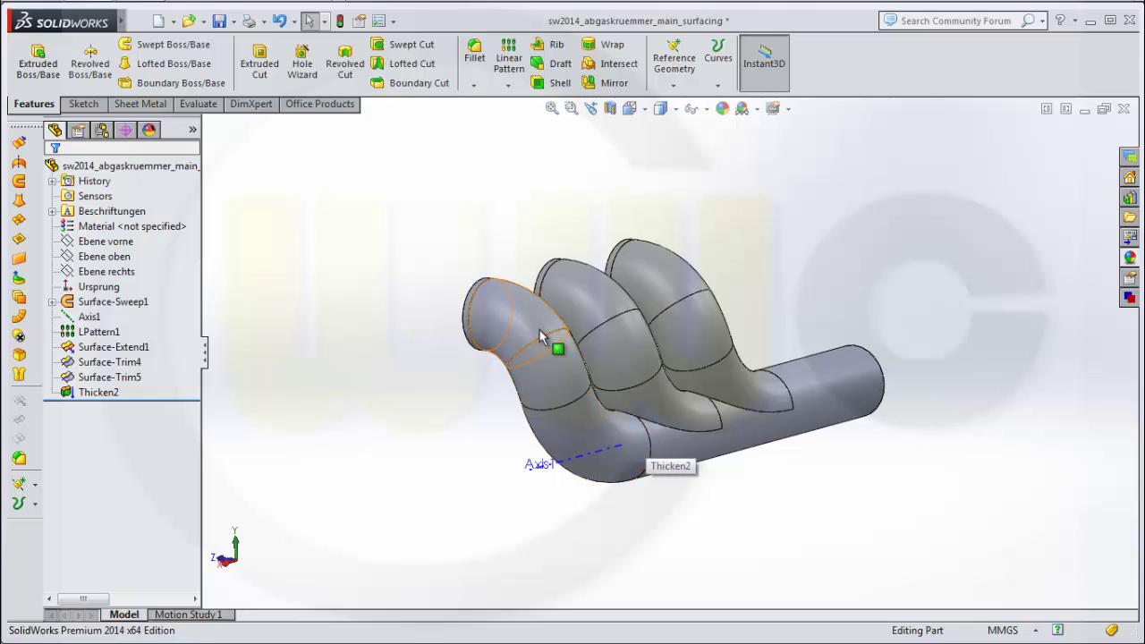
{"action": "middle_click_drag", "start_coordinate": [575, 452], "coordinate": [559, 473]}
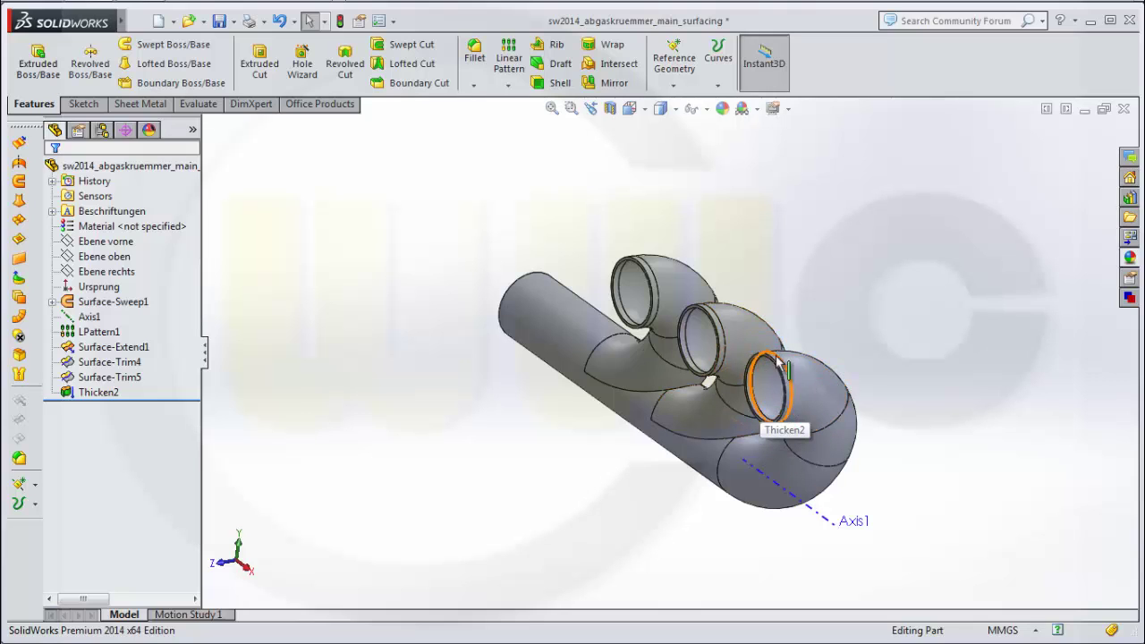
{"action": "middle_click_drag", "start_coordinate": [930, 402], "coordinate": [817, 345]}
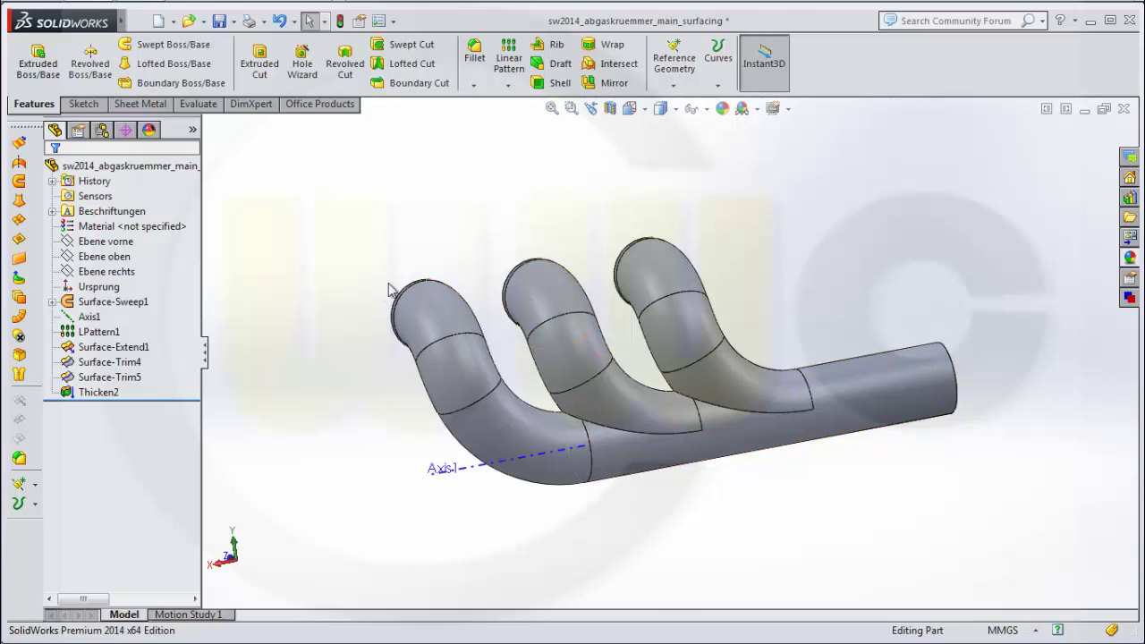
{"action": "mouse_move", "coordinate": [807, 303]}
{"action": "middle_mouse_down"}
{"action": "mouse_move", "coordinate": [795, 285]}
{"action": "mouse_move", "coordinate": [780, 288]}
{"action": "mouse_move", "coordinate": [792, 277]}
{"action": "mouse_move", "coordinate": [799, 286]}
{"action": "middle_mouse_up"}
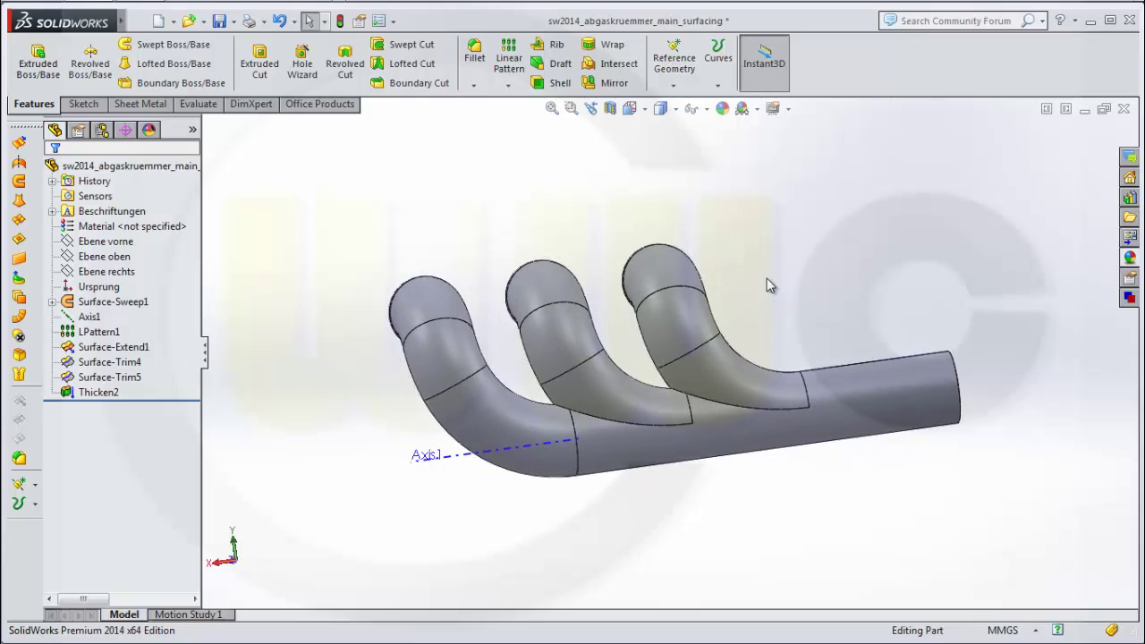